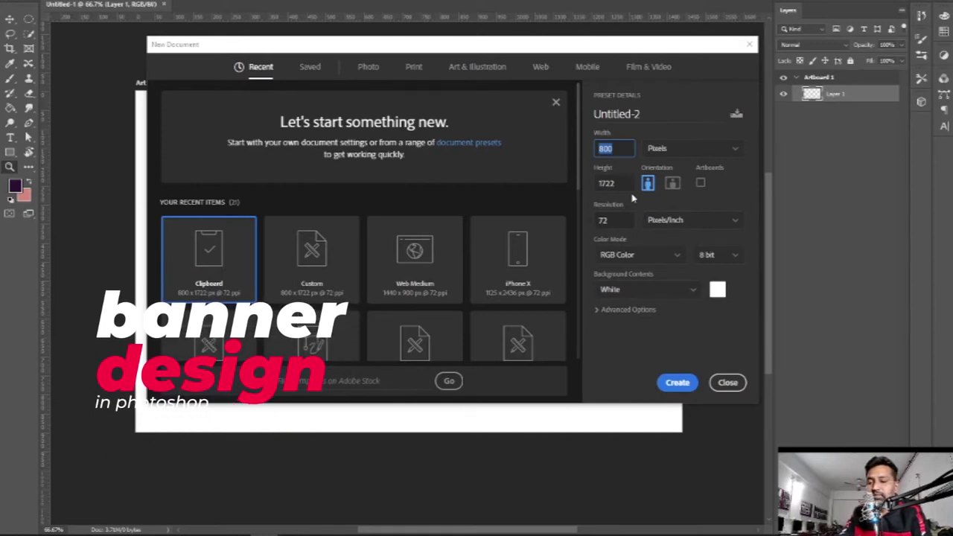
Create a new 940×450-pixel document and view it at actual size.
key(Tab)
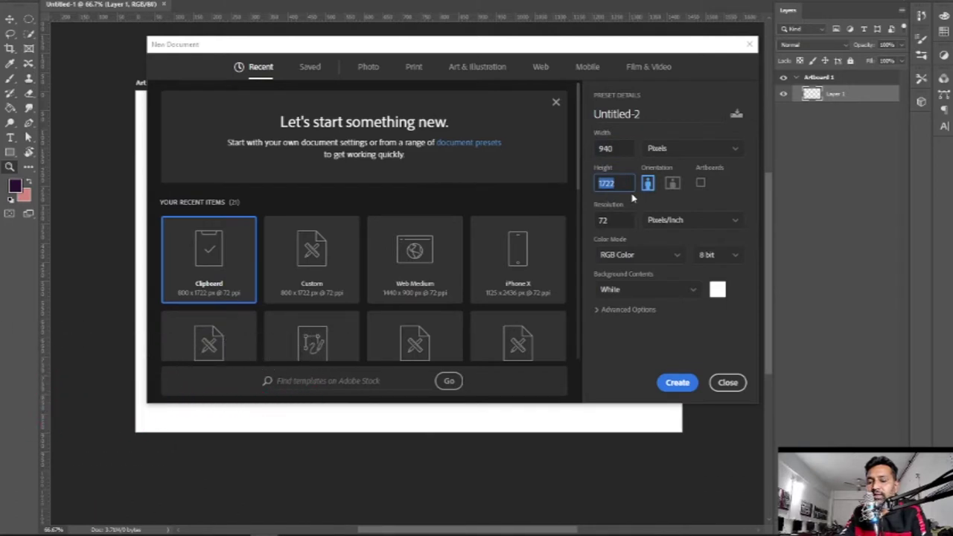
text(450)
key(Return)
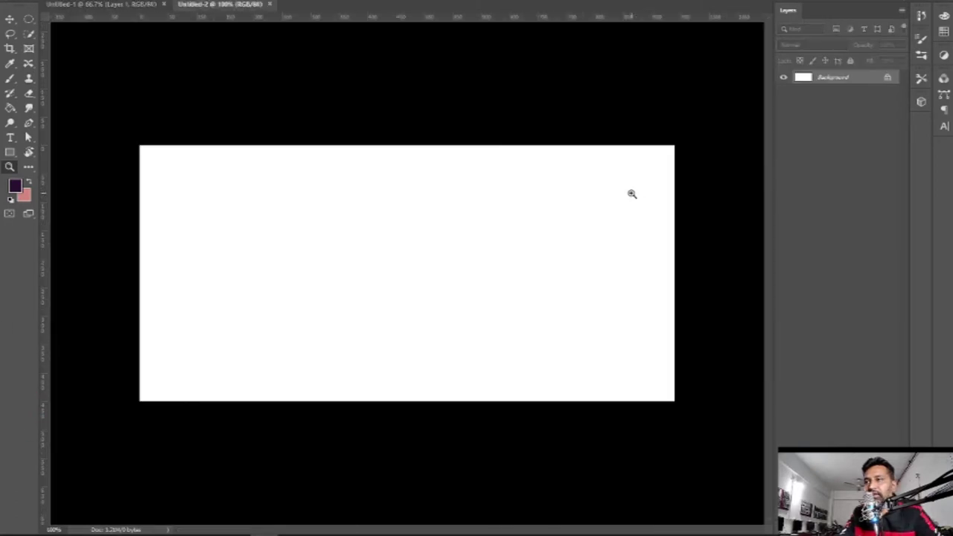
right_click(503, 243)
click(516, 244)
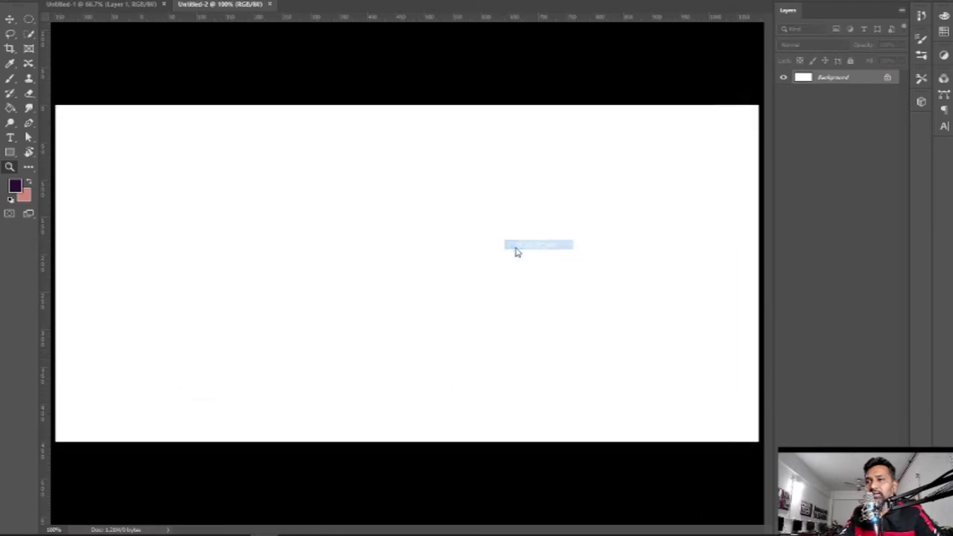
key(ctrl+1)
Reset the pasteboard to default grey and return the canvas view to 100%.
right_click(508, 117)
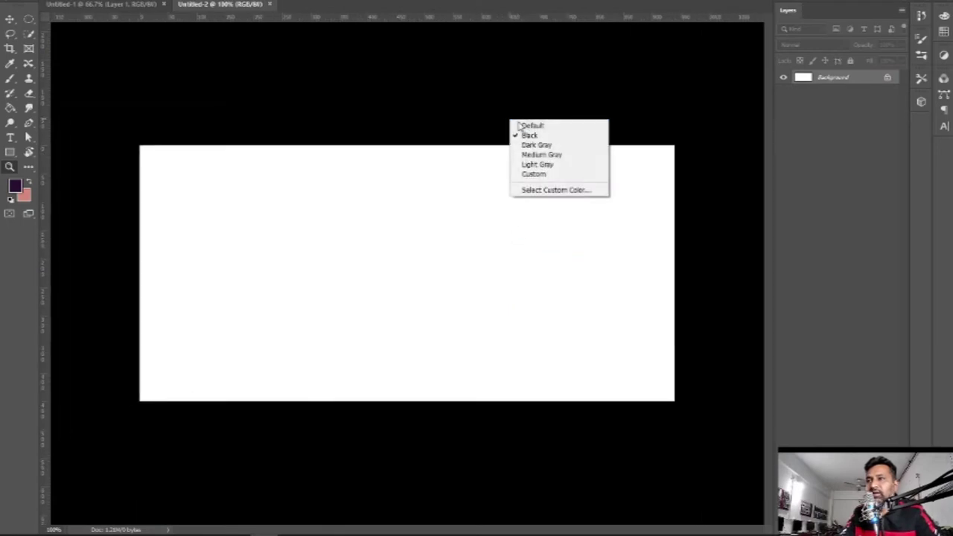
click(525, 127)
right_click(487, 225)
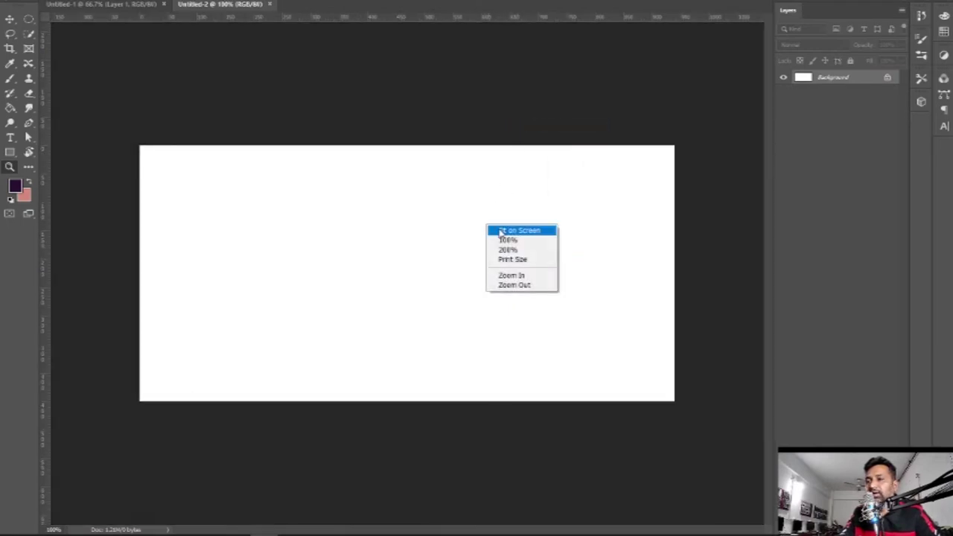
click(498, 229)
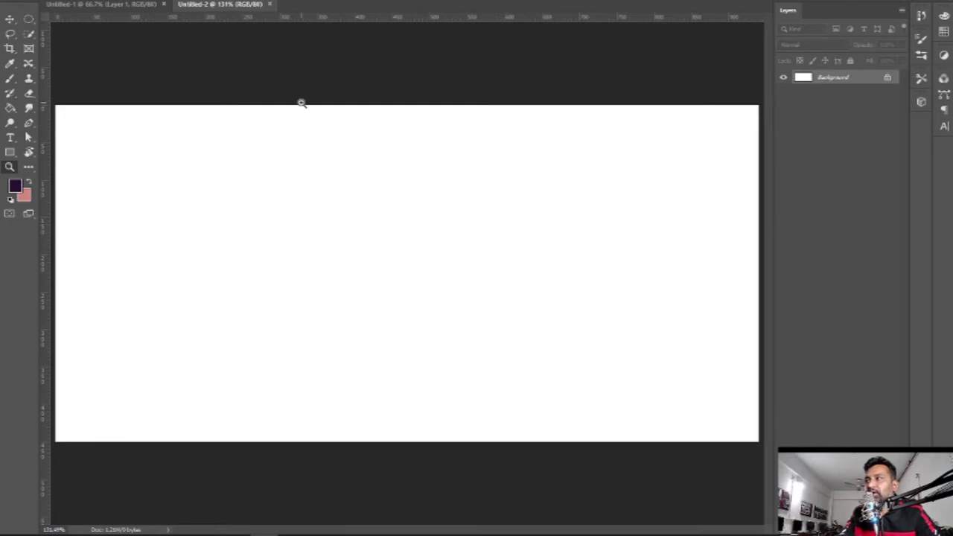
alt+click(368, 170)
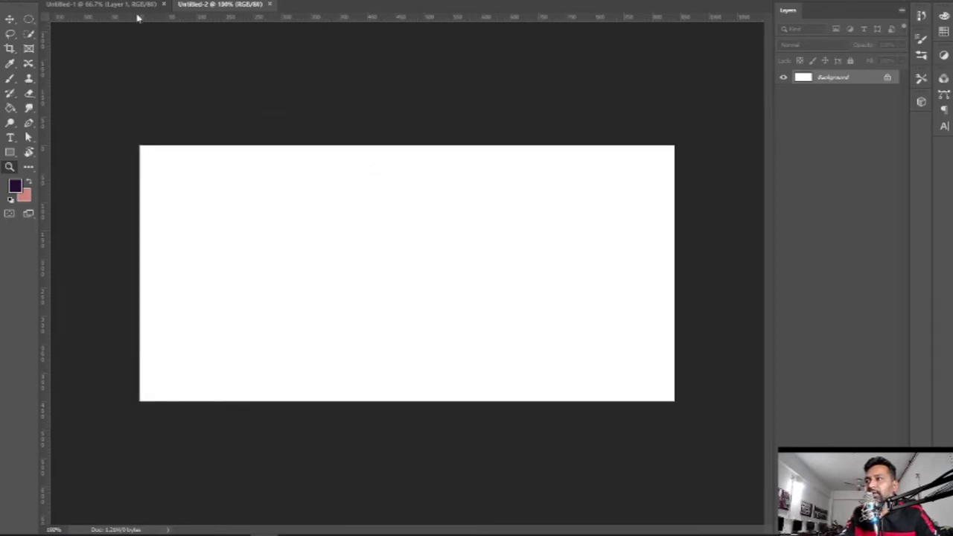
click(132, 5)
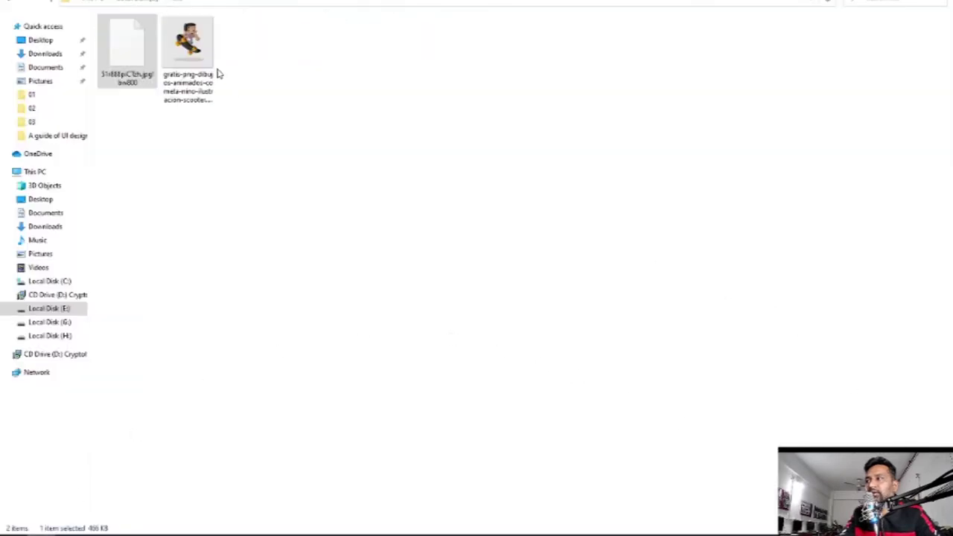
Open the skateboarder PNG as its own document, close Untitled-1 and return to Untitled-2.
drag(219, 73, 370, 182)
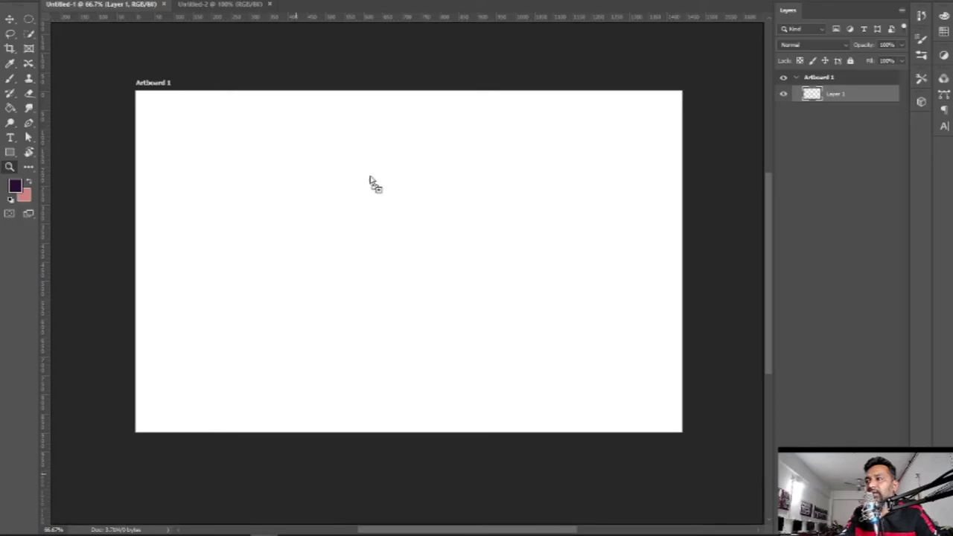
drag(370, 182, 342, 10)
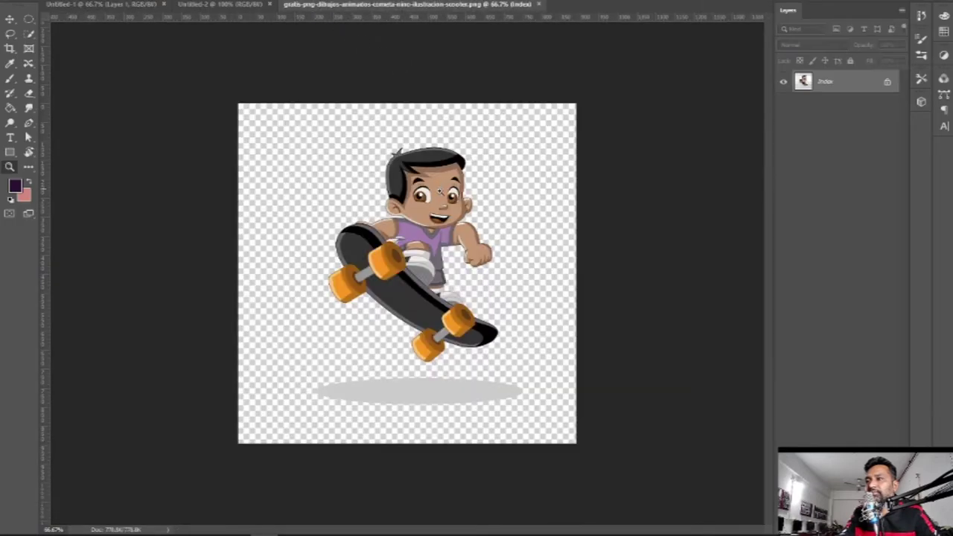
drag(442, 188, 403, 195)
right_click(403, 194)
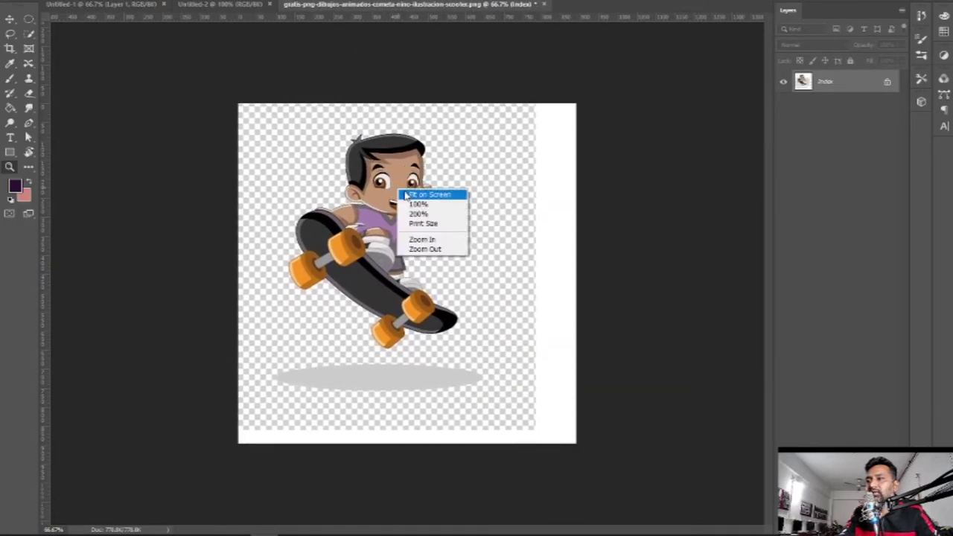
click(439, 194)
click(212, 4)
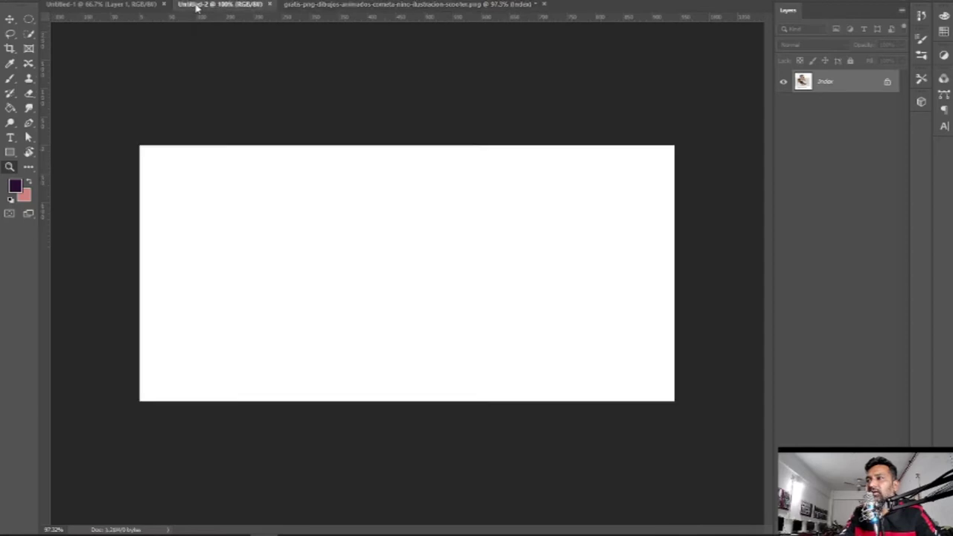
click(164, 5)
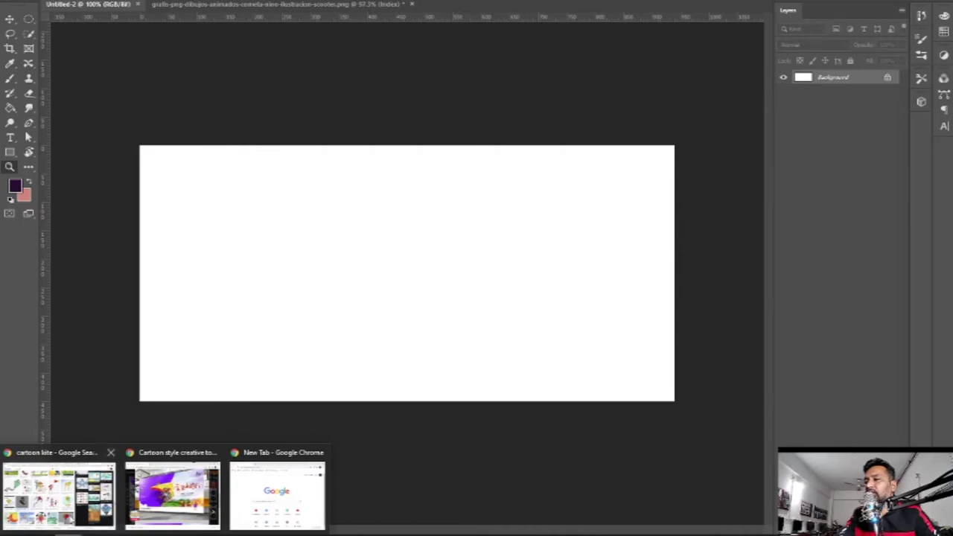
Download the Pixabay kite photo at 1920×1280 as kite-2173917_1920.jpg.
click(67, 499)
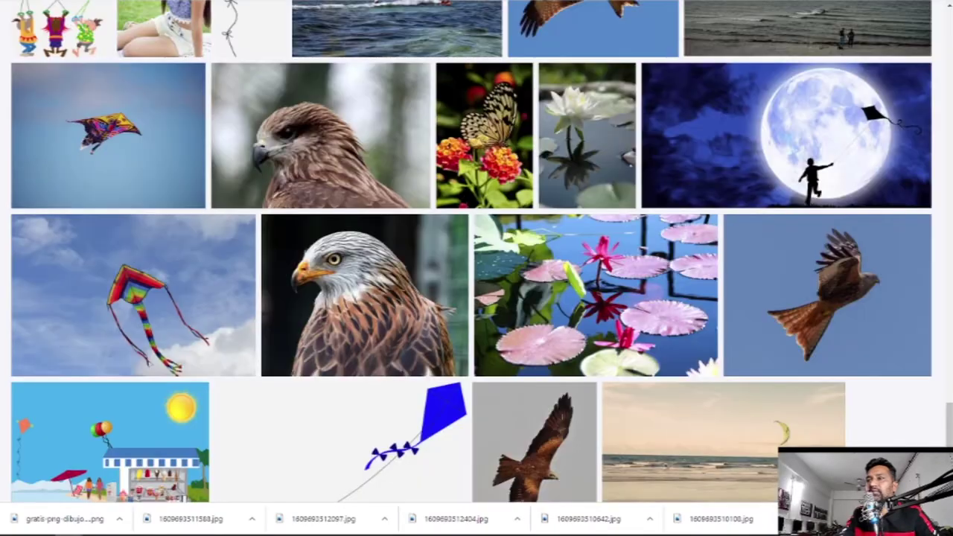
scroll(590, 106, down, 1)
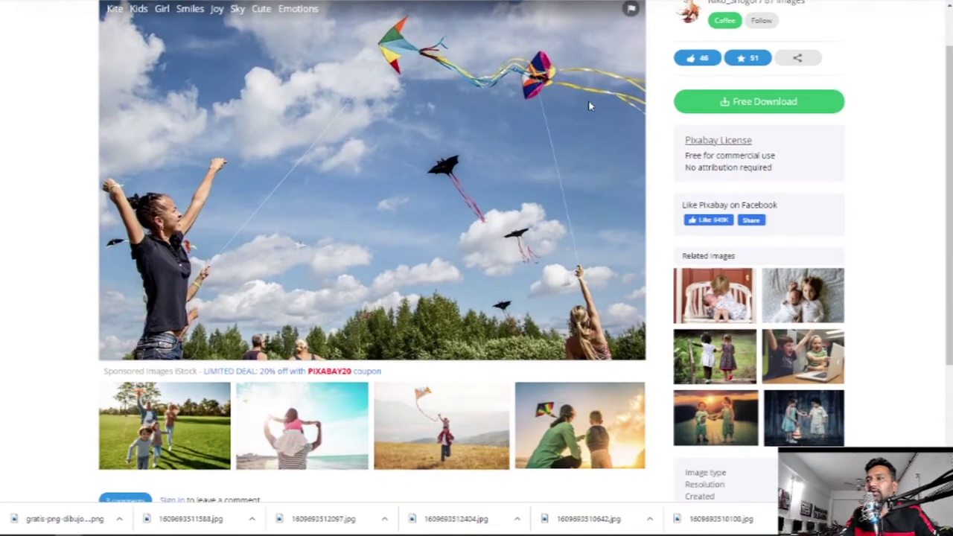
click(730, 104)
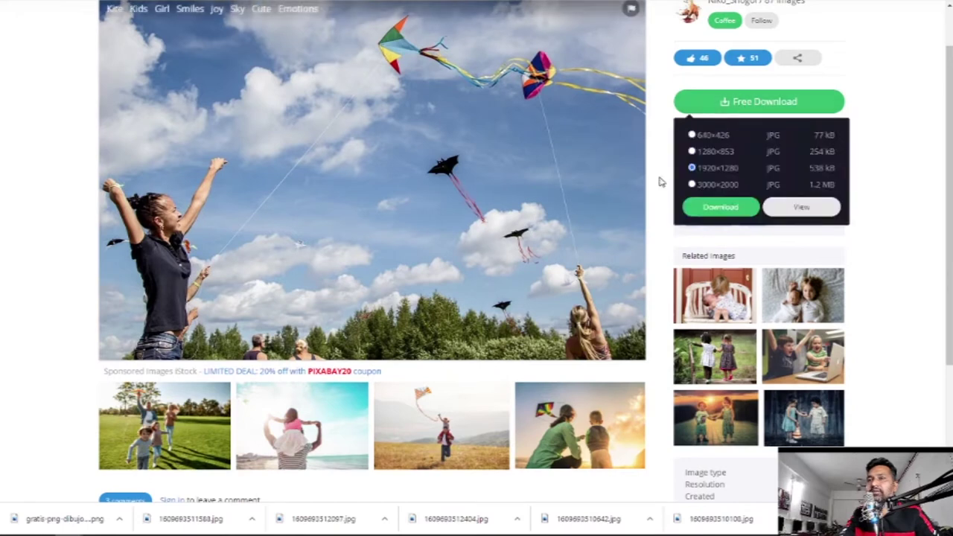
click(702, 207)
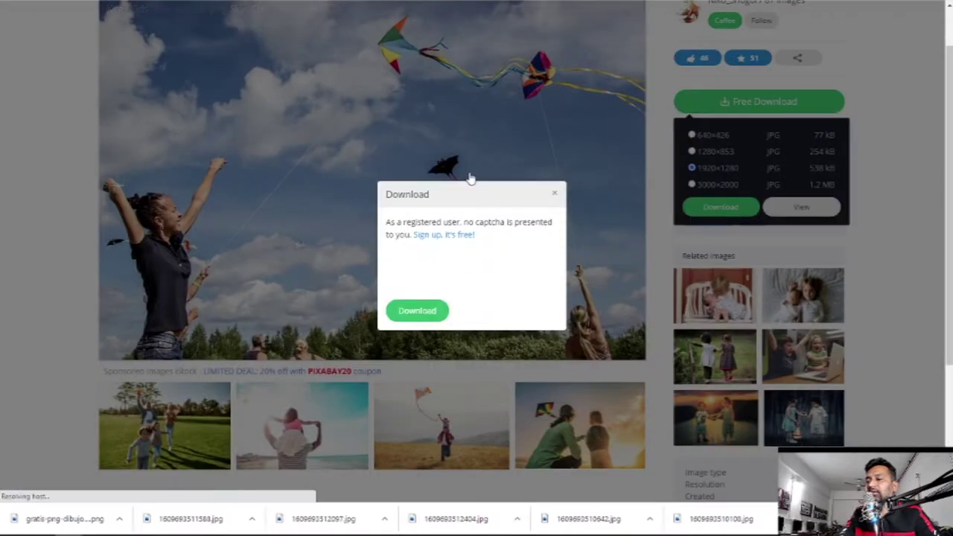
click(401, 267)
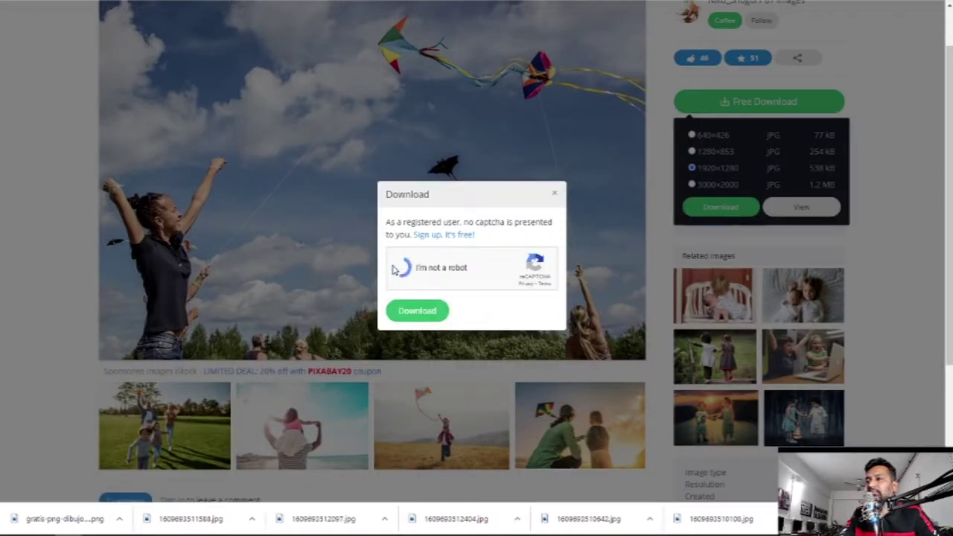
click(423, 313)
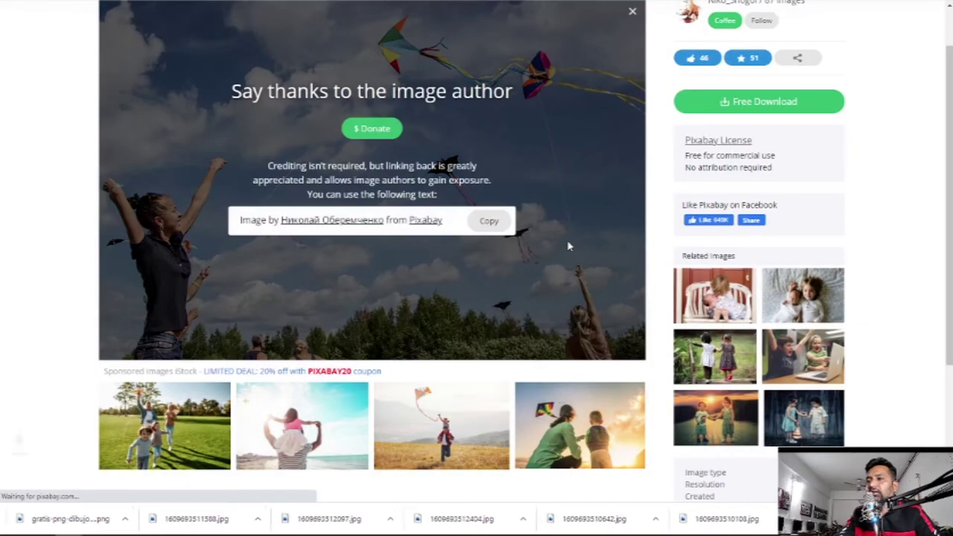
click(101, 518)
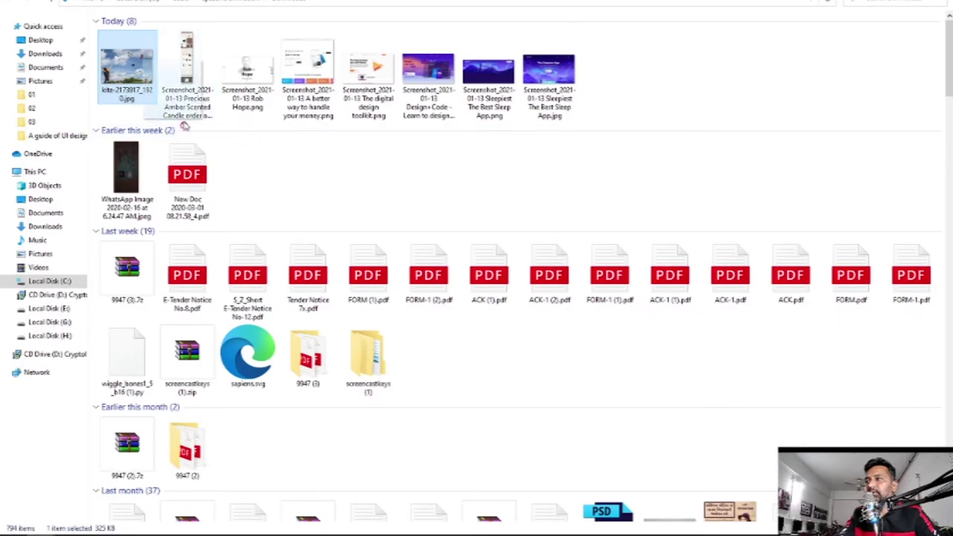
Bring the downloaded kite photo into the banner document as Layer 1.
key(alt+Tab)
key(Tab)
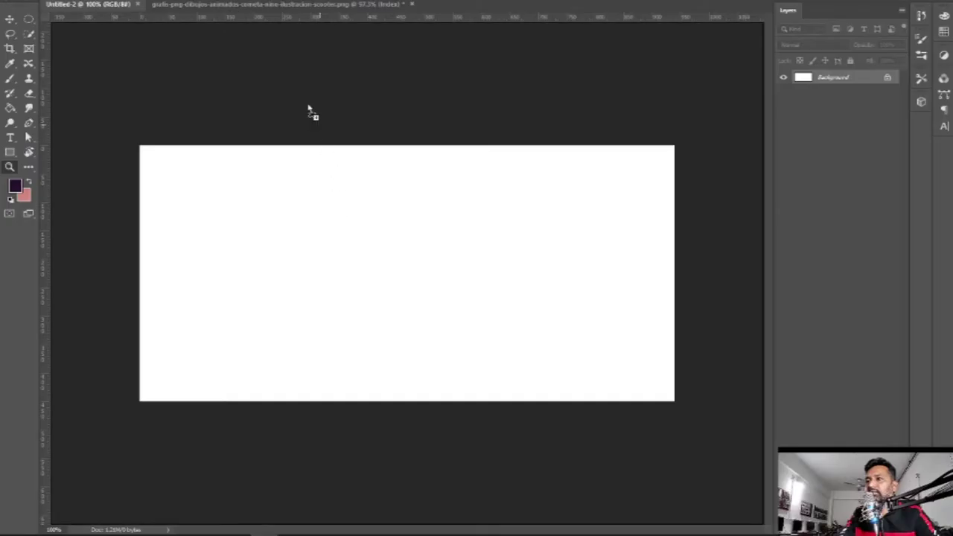
drag(528, 48, 537, 44)
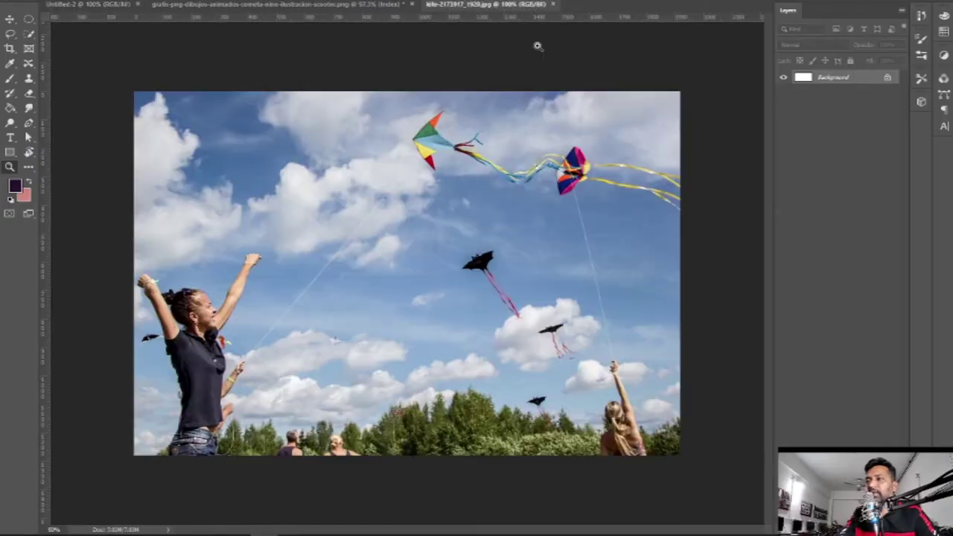
click(11, 18)
mouse_move(396, 154)
mouse_down()
mouse_move(332, 15)
mouse_move(325, 249)
mouse_move(348, 250)
mouse_up()
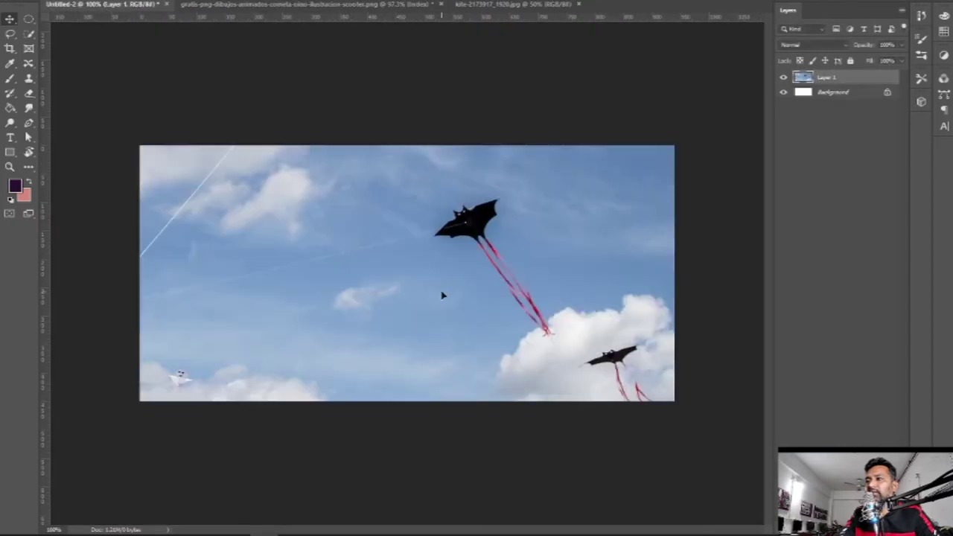
drag(447, 329, 532, 330)
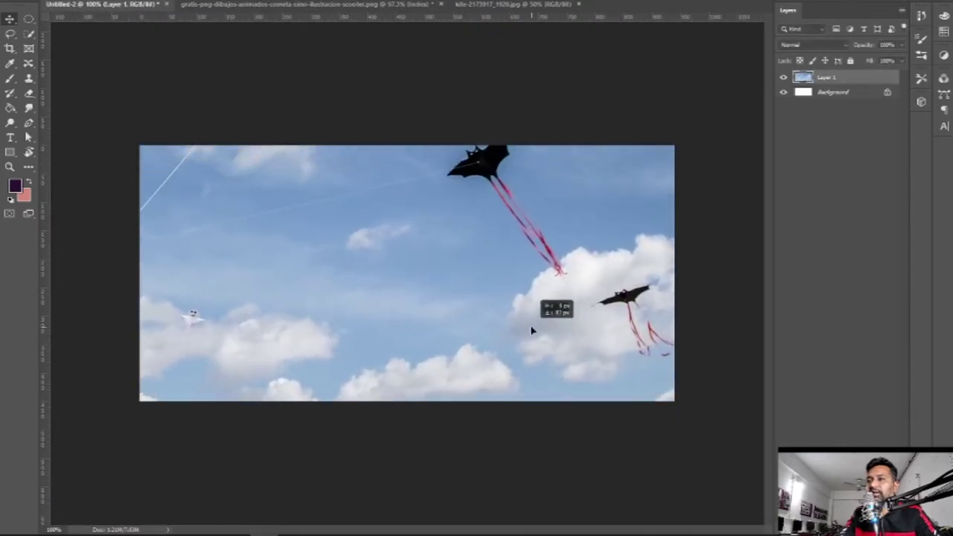
drag(532, 330, 560, 282)
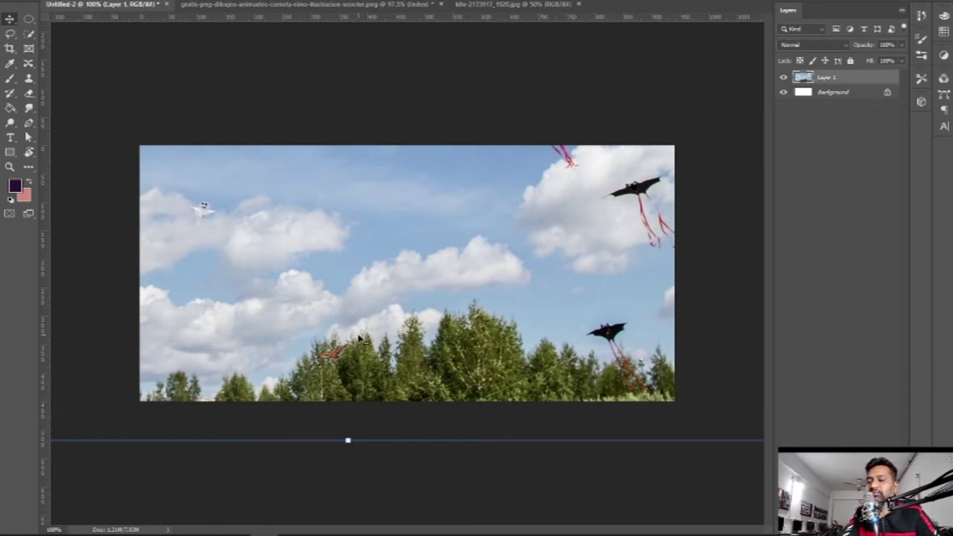
Scale and reposition the kite photo with Free Transform to cover the canvas.
key(ctrl+t)
key(ctrl+minus)
key(ctrl+minus)
key(ctrl+minus)
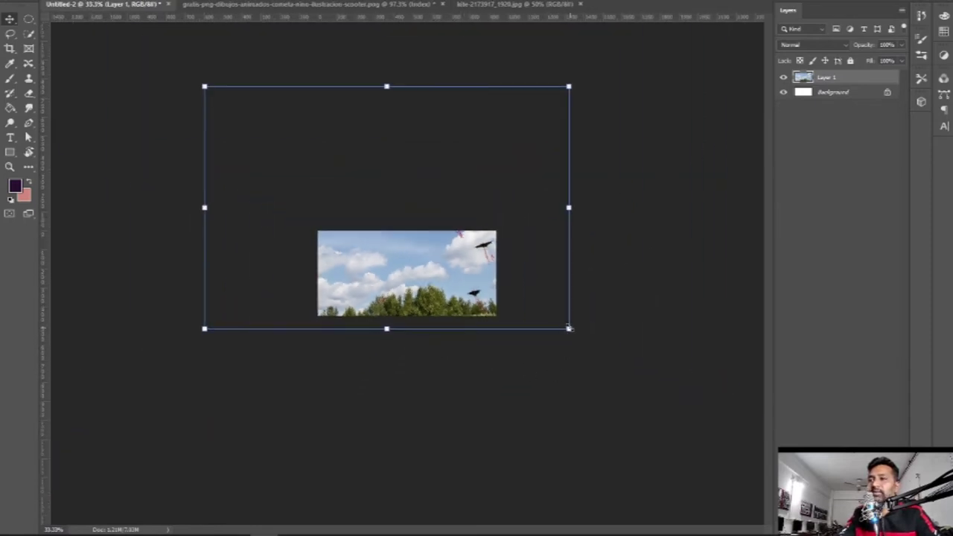
drag(569, 329, 381, 204)
mouse_move(337, 167)
mouse_down()
mouse_move(419, 244)
mouse_move(453, 295)
mouse_up()
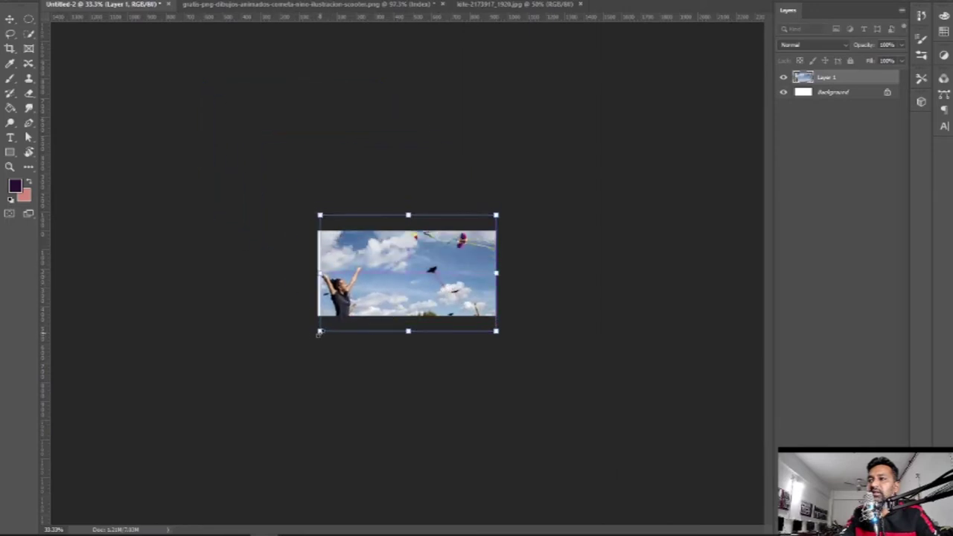
drag(319, 333, 204, 330)
key(Return)
key(z)
right_click(389, 257)
click(450, 283)
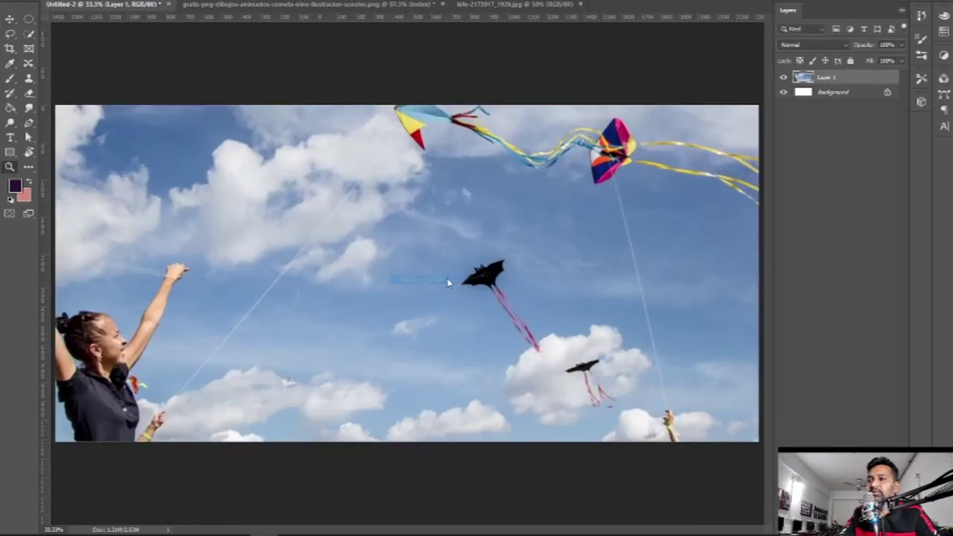
alt+click(499, 276)
mouse_move(512, 292)
mouse_down()
mouse_move(523, 185)
mouse_move(522, 222)
mouse_up()
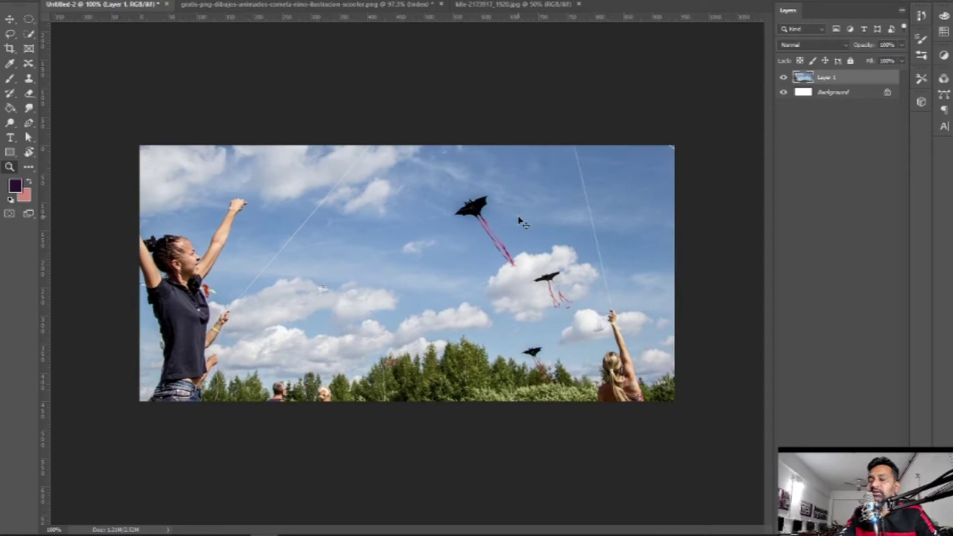
Enlarge the kite photo past the canvas edges and nudge it so the kites fill the frame.
key(ctrl+t)
drag(631, 301, 635, 380)
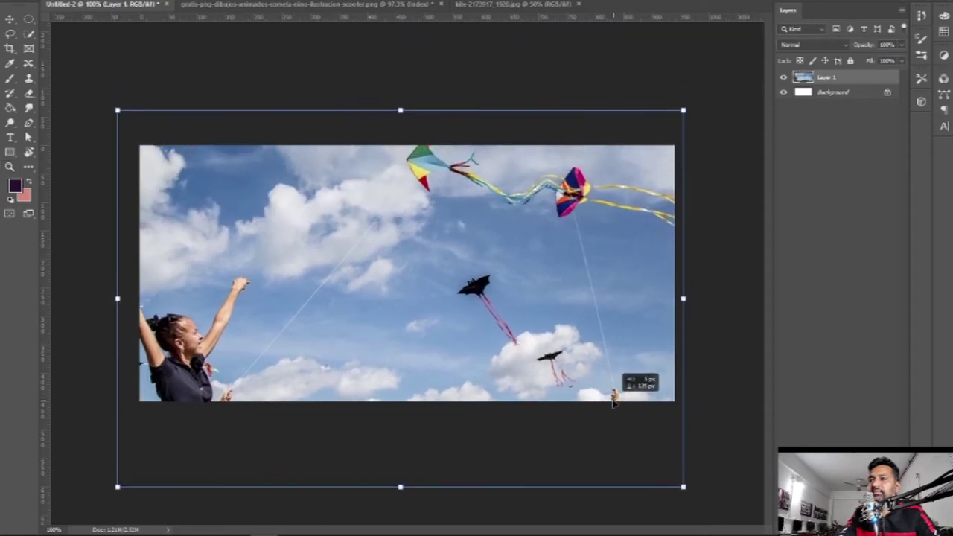
drag(699, 499, 812, 532)
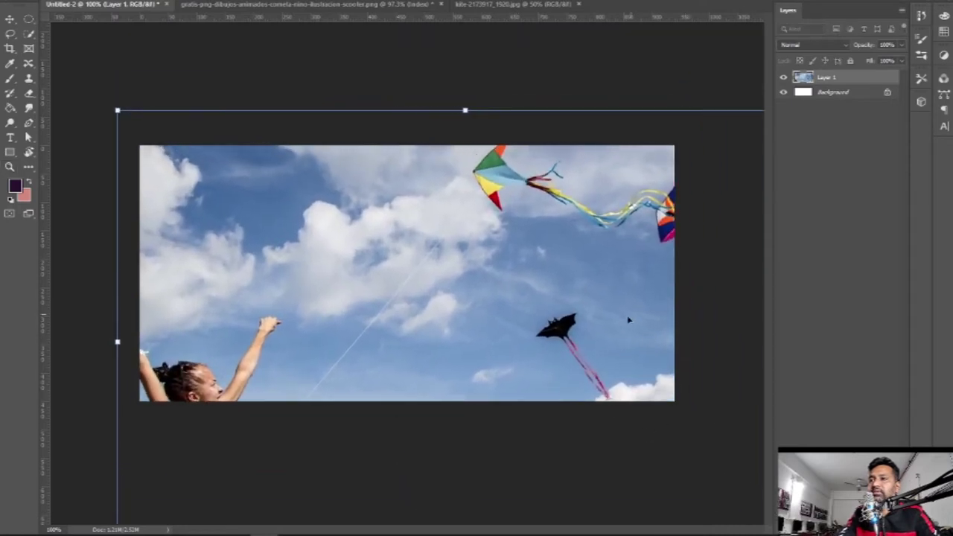
drag(632, 318, 496, 254)
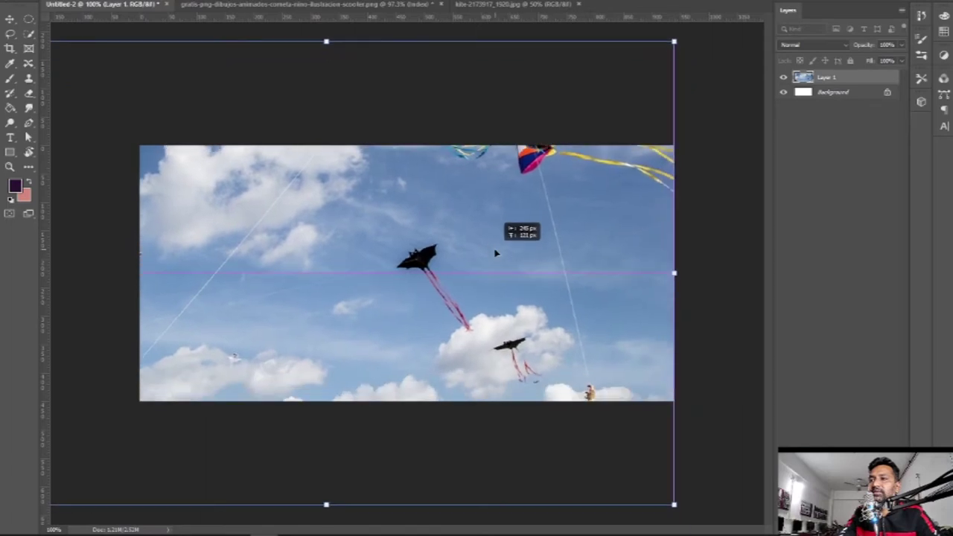
key(Return)
key(z)
drag(549, 228, 555, 282)
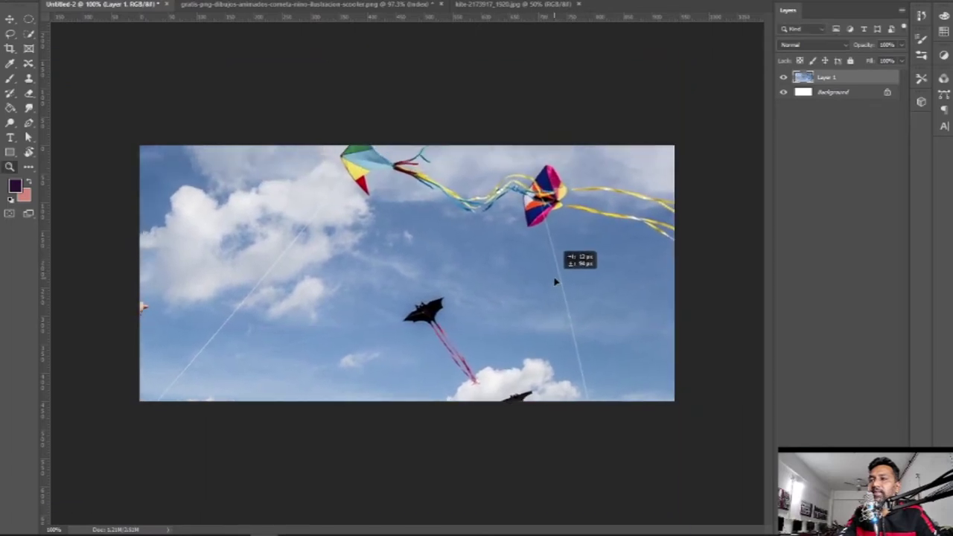
drag(555, 254, 560, 258)
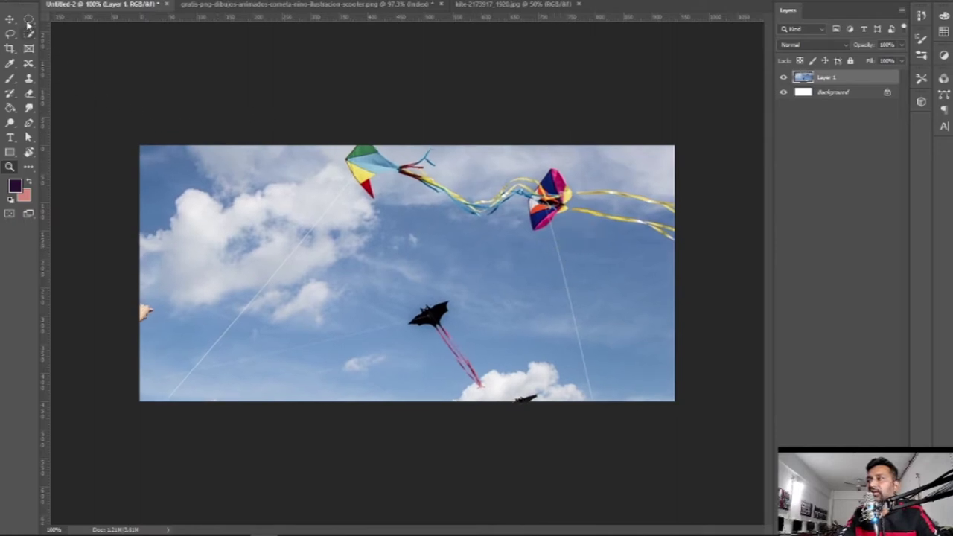
right_click(9, 152)
click(52, 159)
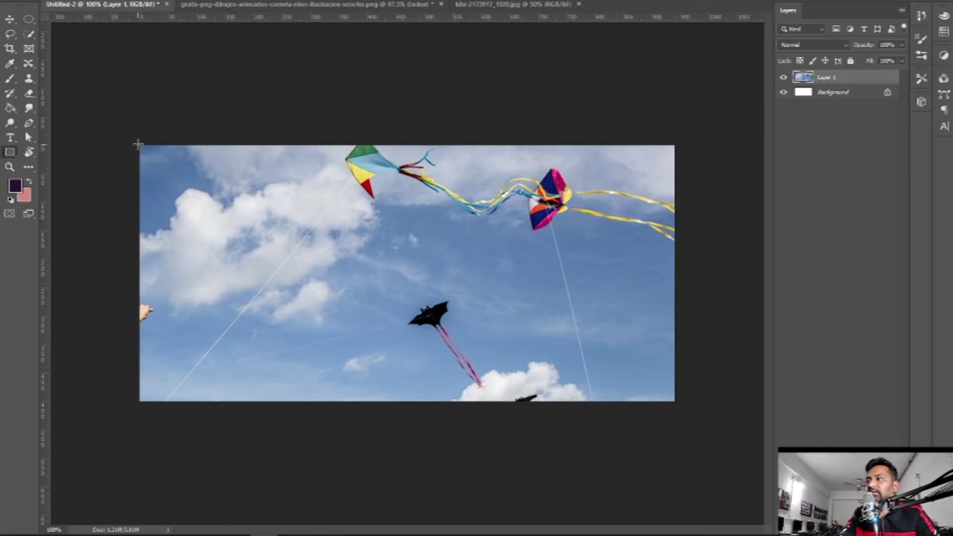
Draw a rectangle over the canvas's left half and give it a gradient fill.
drag(139, 146, 426, 398)
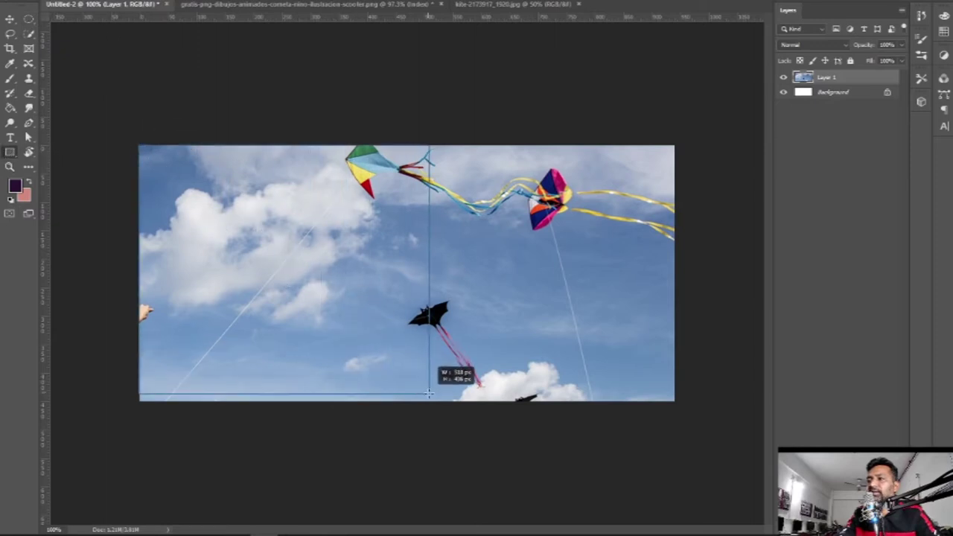
drag(426, 398, 425, 399)
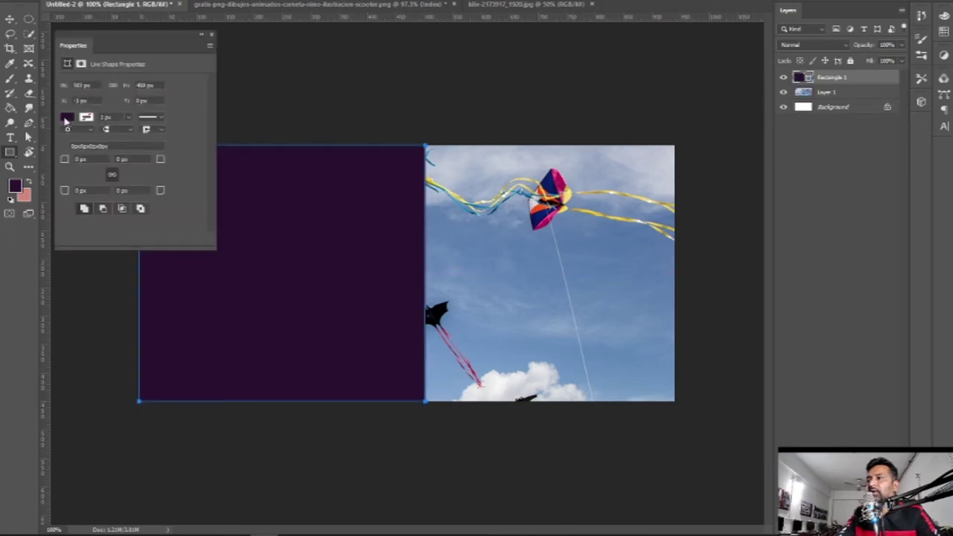
click(66, 118)
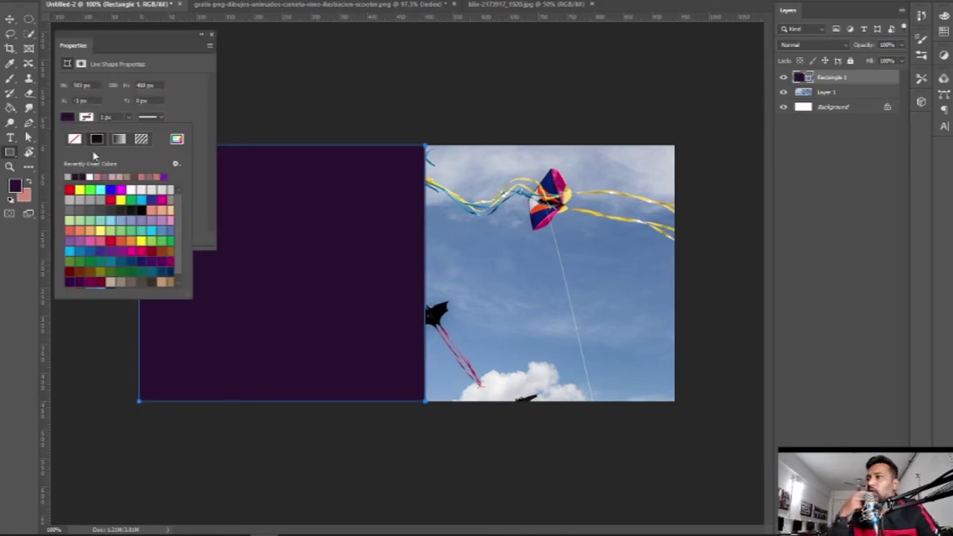
click(119, 139)
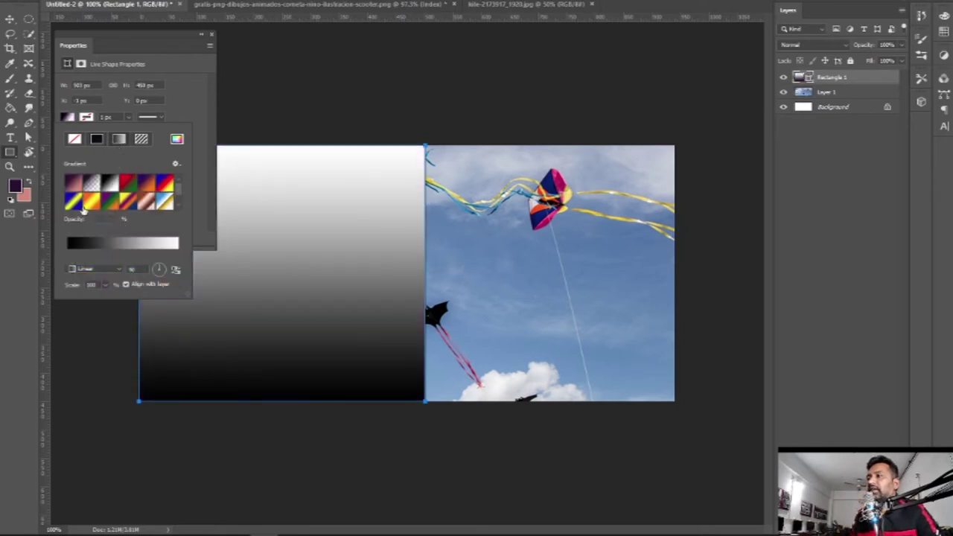
click(111, 185)
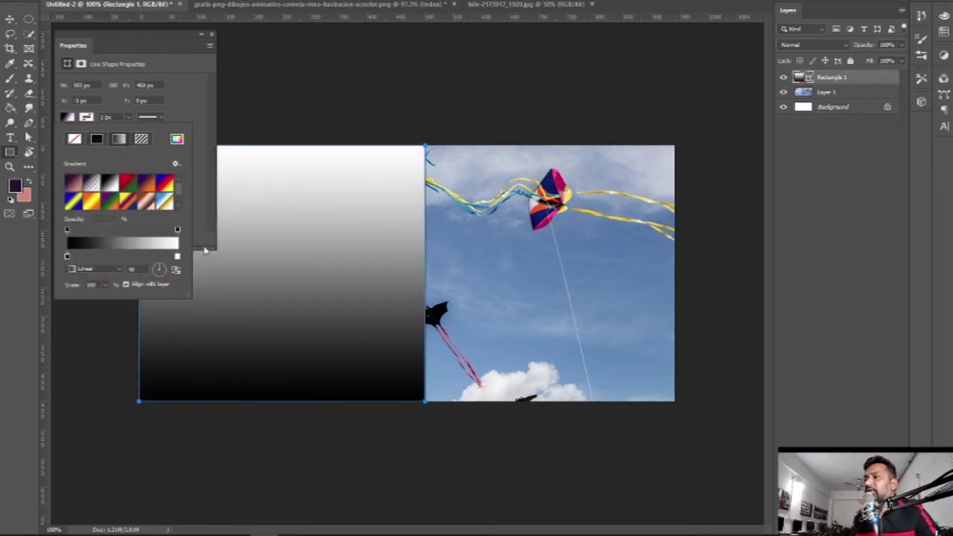
Recolour the gradient stops to bright purple on the left and violet on the right.
double_click(66, 256)
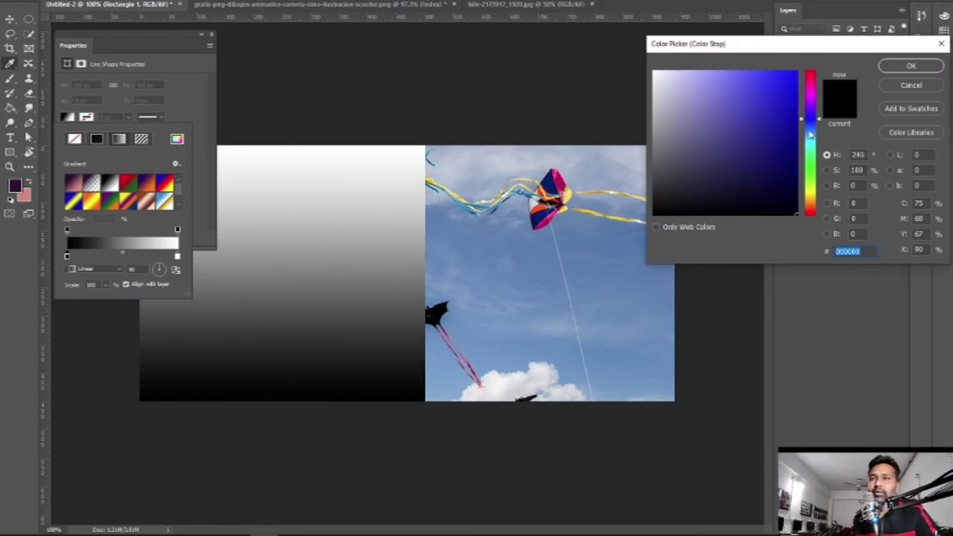
drag(810, 116, 811, 104)
click(796, 78)
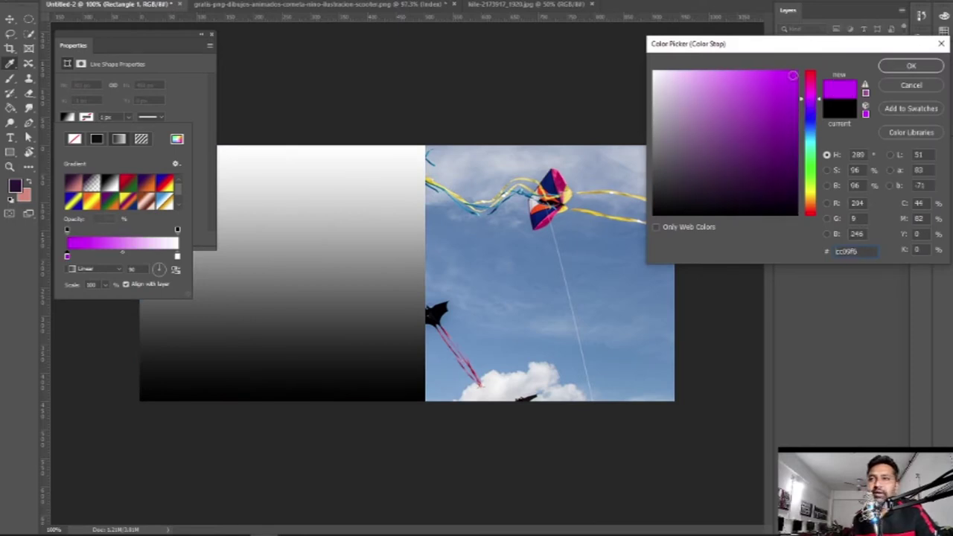
click(911, 66)
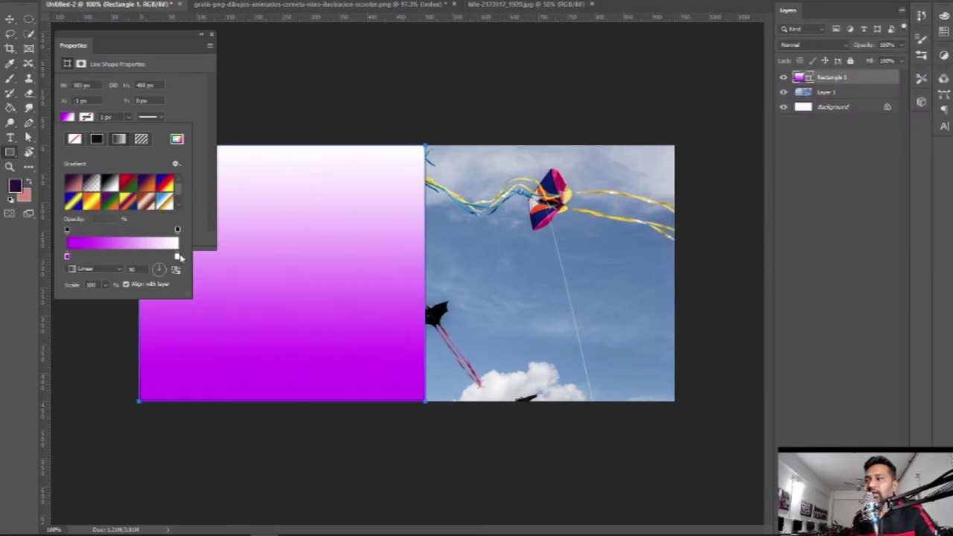
double_click(177, 256)
drag(818, 114, 810, 105)
click(791, 76)
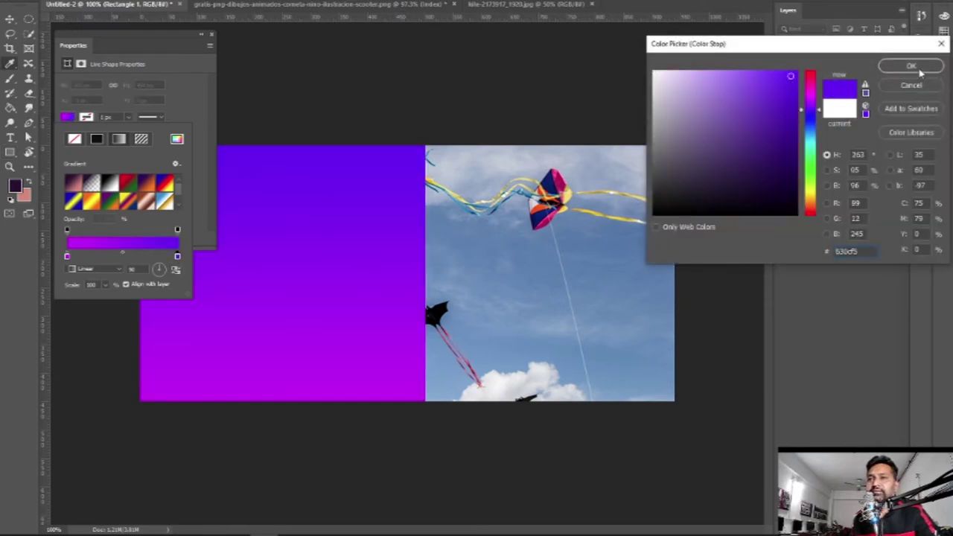
click(912, 66)
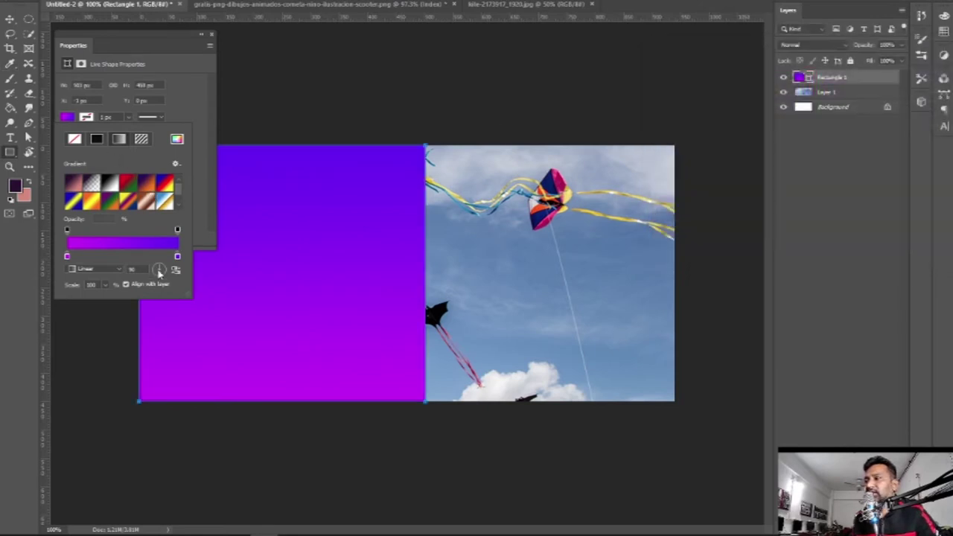
Keep the gradient Linear and angle it diagonally across the rectangle.
click(119, 269)
click(117, 272)
drag(165, 279, 172, 294)
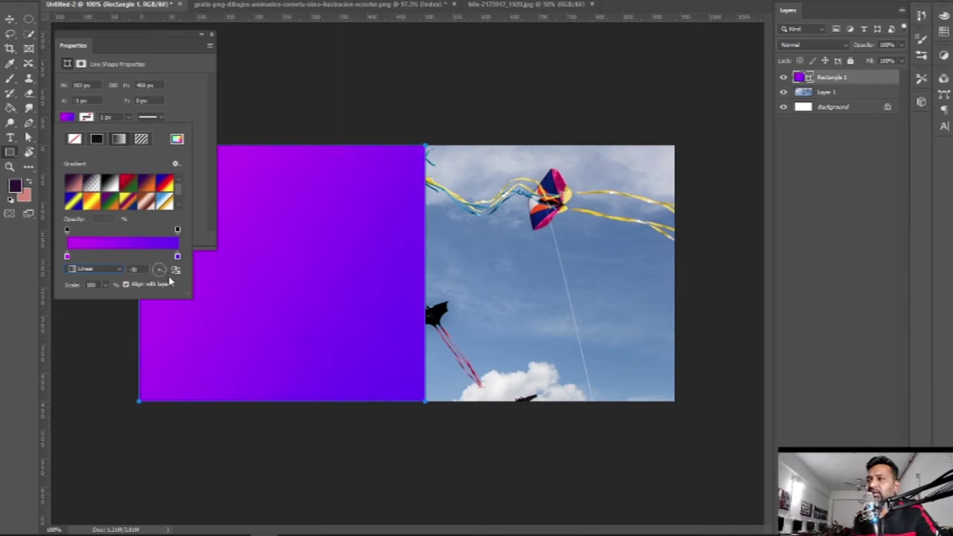
key(Return)
click(210, 35)
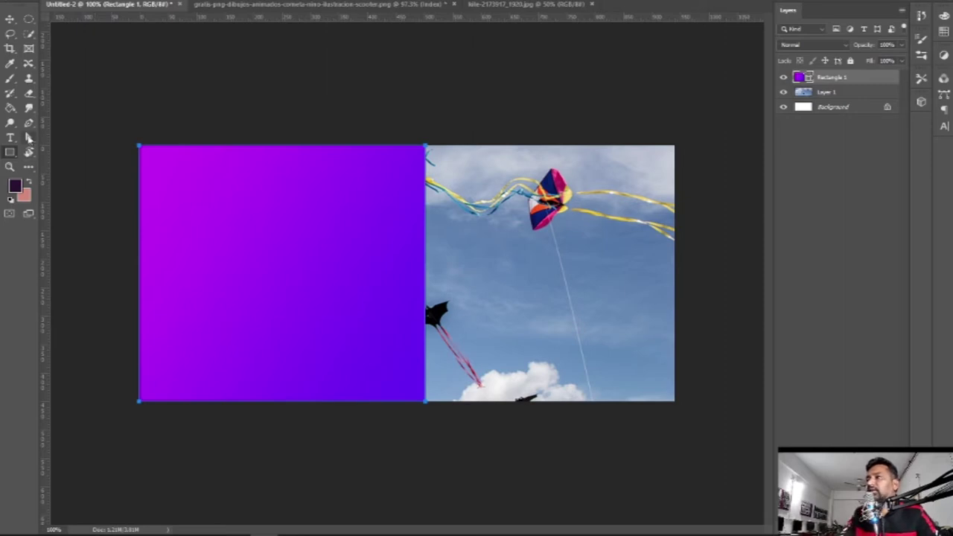
Select the rectangle's bottom-edge anchors with the Direct Selection tool.
right_click(28, 137)
click(70, 151)
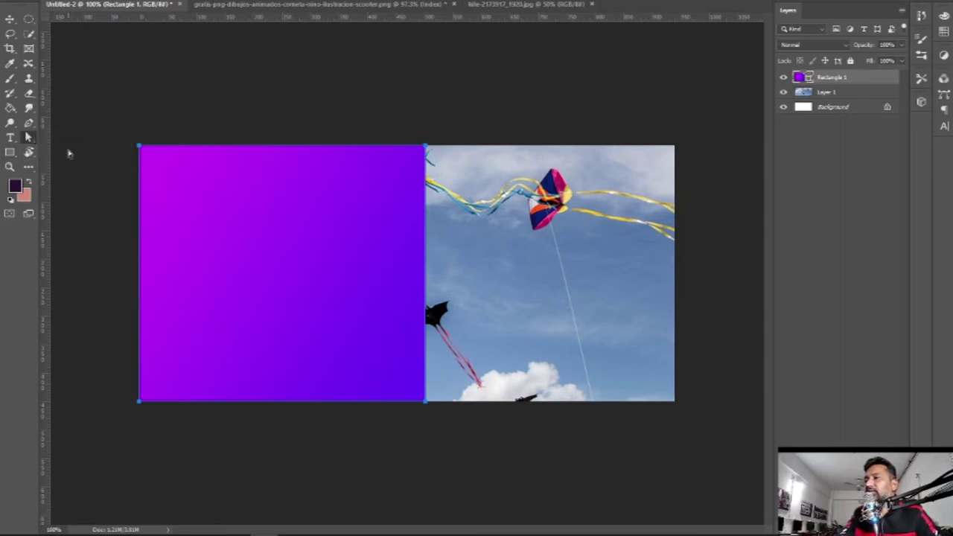
drag(453, 432, 97, 375)
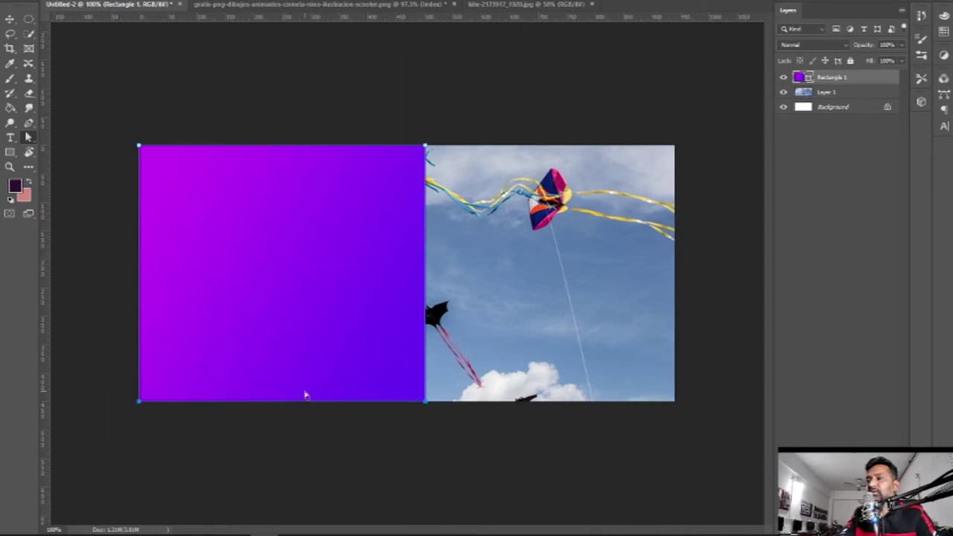
click(306, 395)
Slant the purple shape's right edge leftward and move the shape to the right.
key(Escape)
click(306, 395)
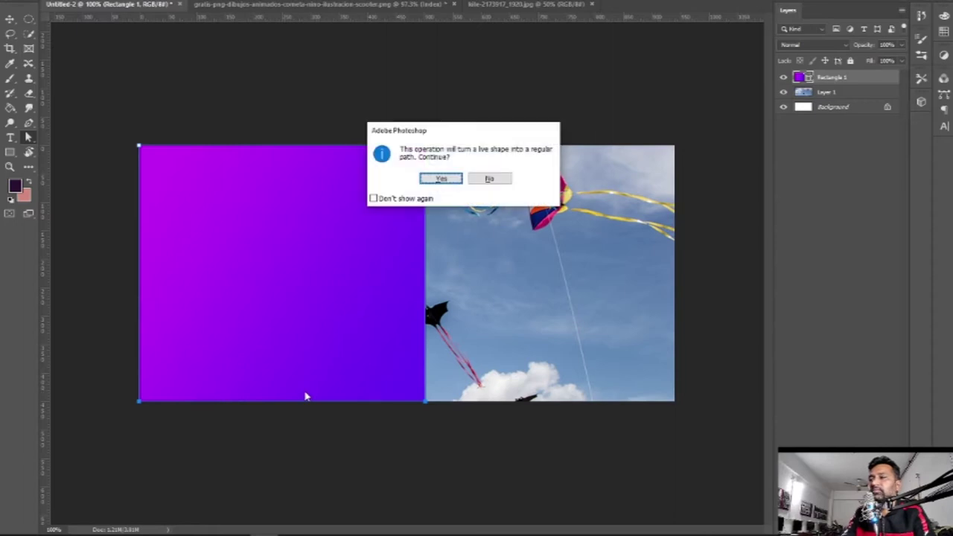
key(Escape)
drag(425, 406, 291, 406)
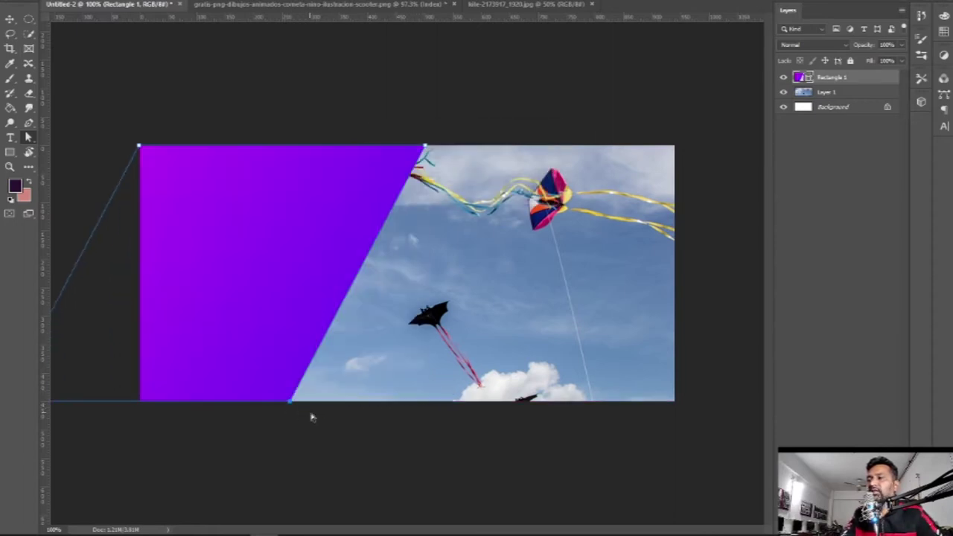
click(13, 19)
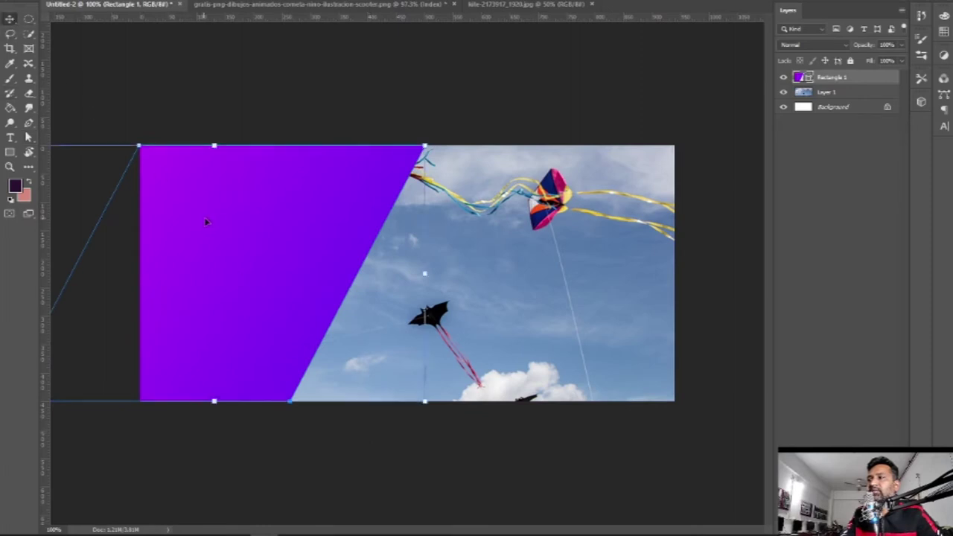
drag(238, 221, 320, 219)
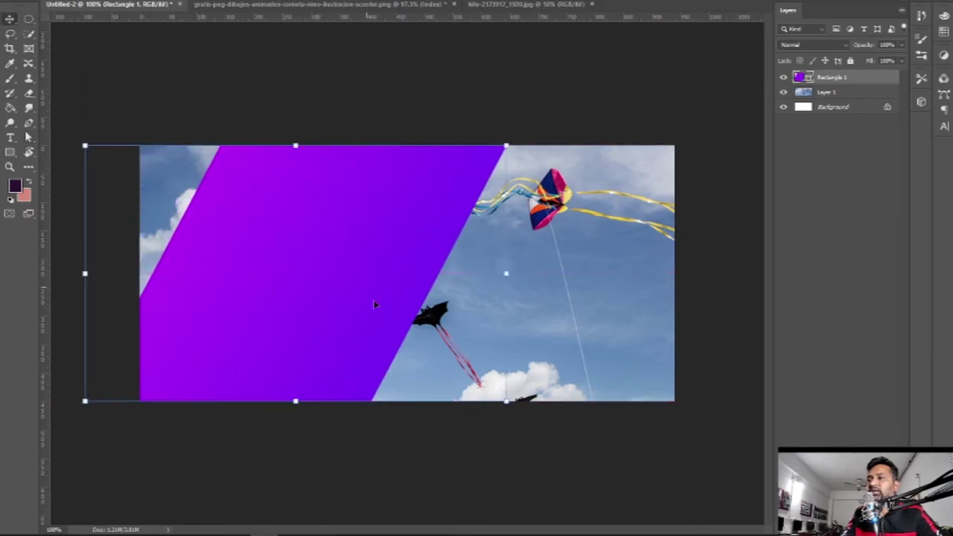
Drag the shape's top-left and bottom-left anchors to the canvas's left edge.
click(30, 137)
drag(198, 124, 243, 160)
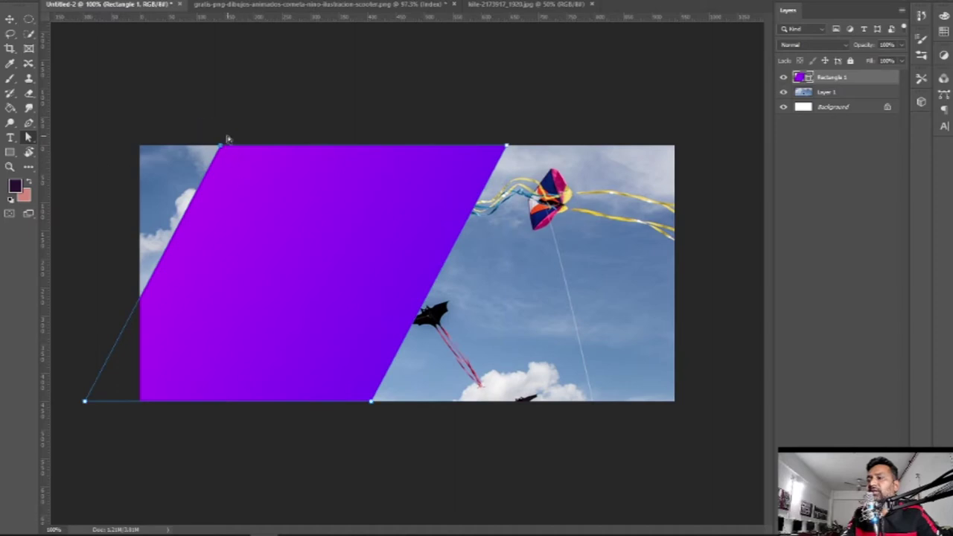
drag(222, 150, 140, 152)
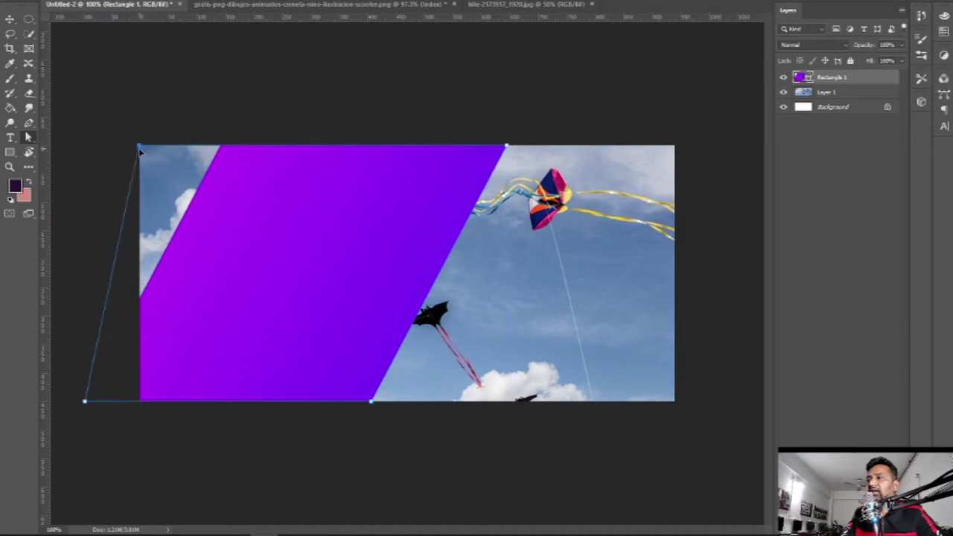
drag(78, 381, 104, 425)
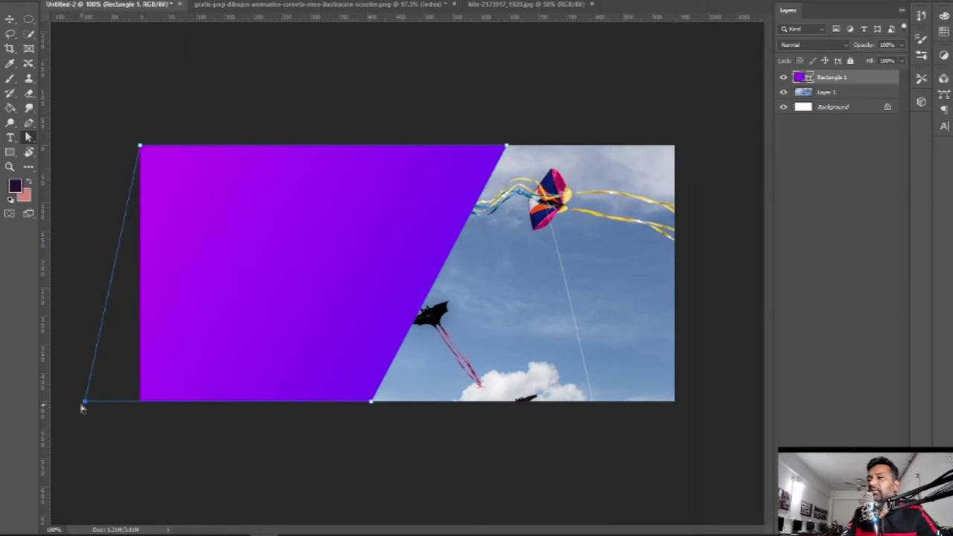
drag(86, 403, 141, 403)
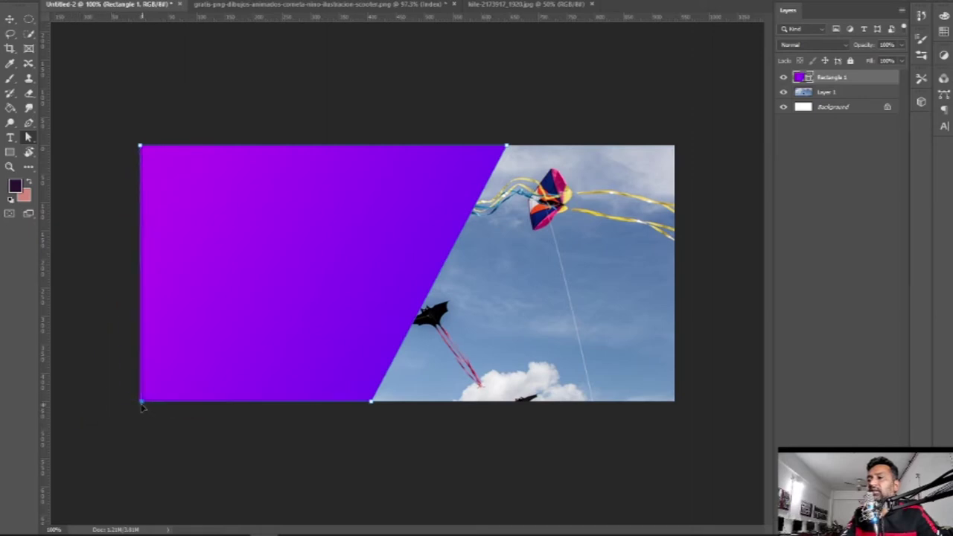
click(176, 443)
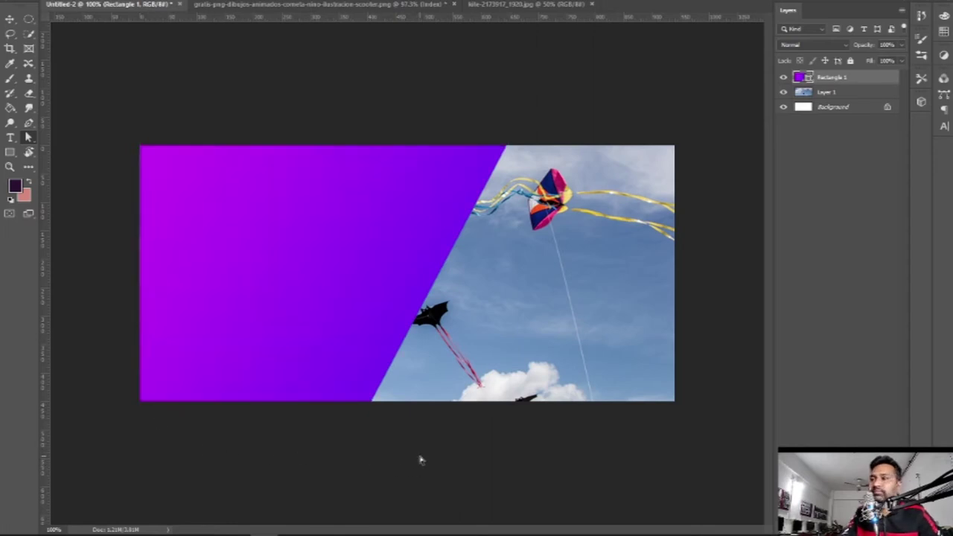
Select the kite photo layer, opening and cancelling Lens Correction along the way.
click(10, 18)
right_click(553, 218)
click(571, 224)
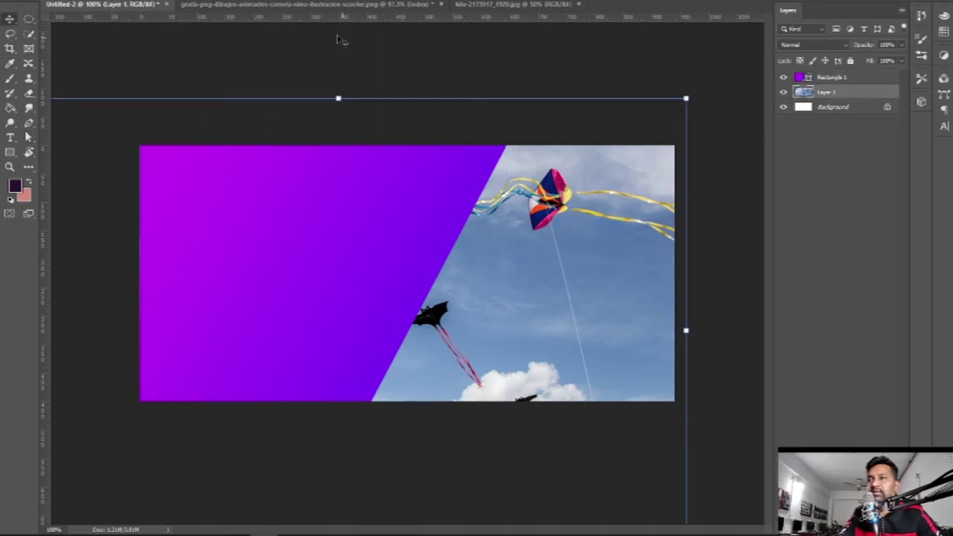
click(173, 0)
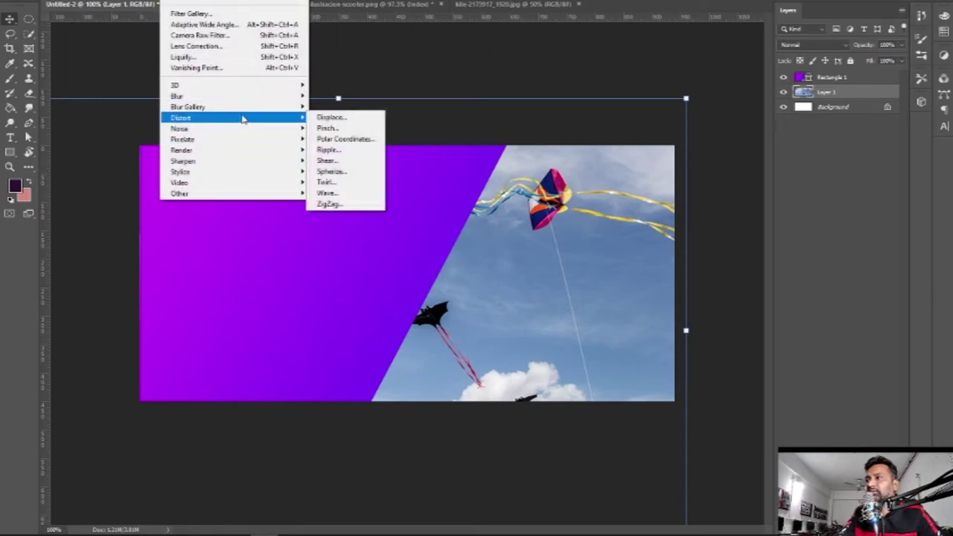
click(251, 53)
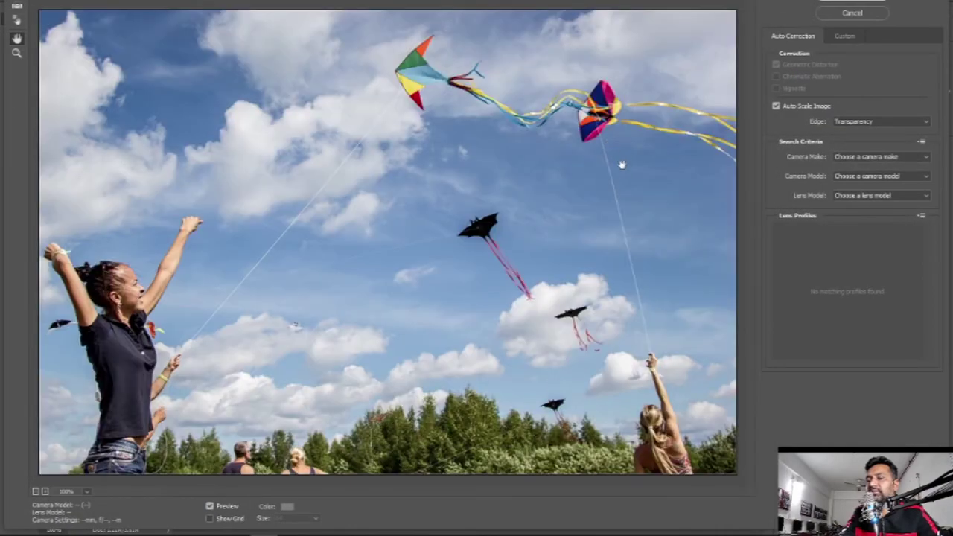
click(852, 12)
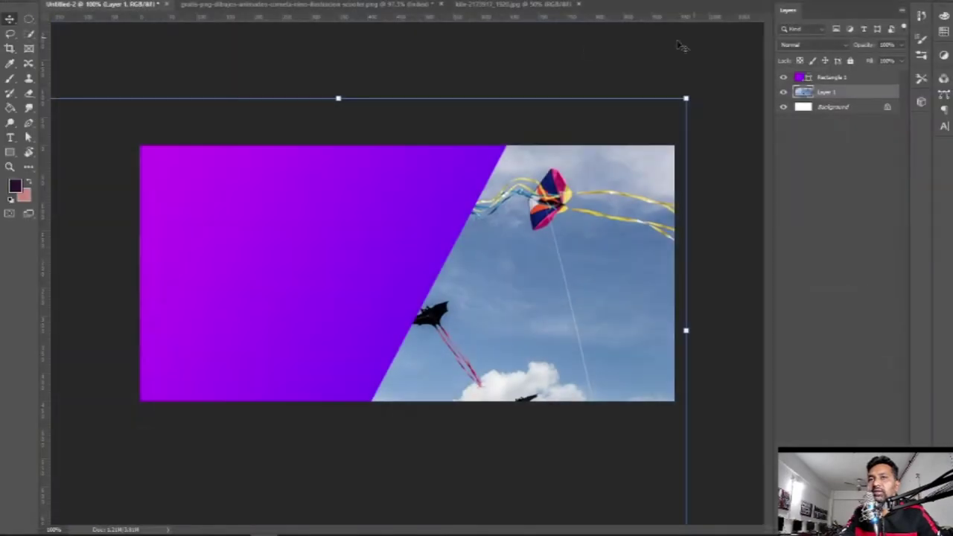
Cool the kite photo to temperature -40 and lower its exposure in Camera Raw.
key(alt+t)
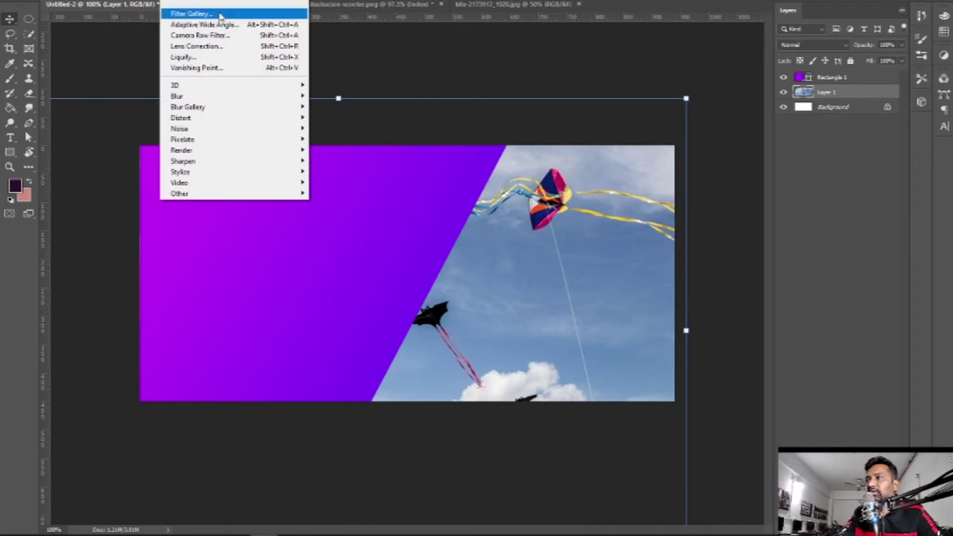
click(235, 37)
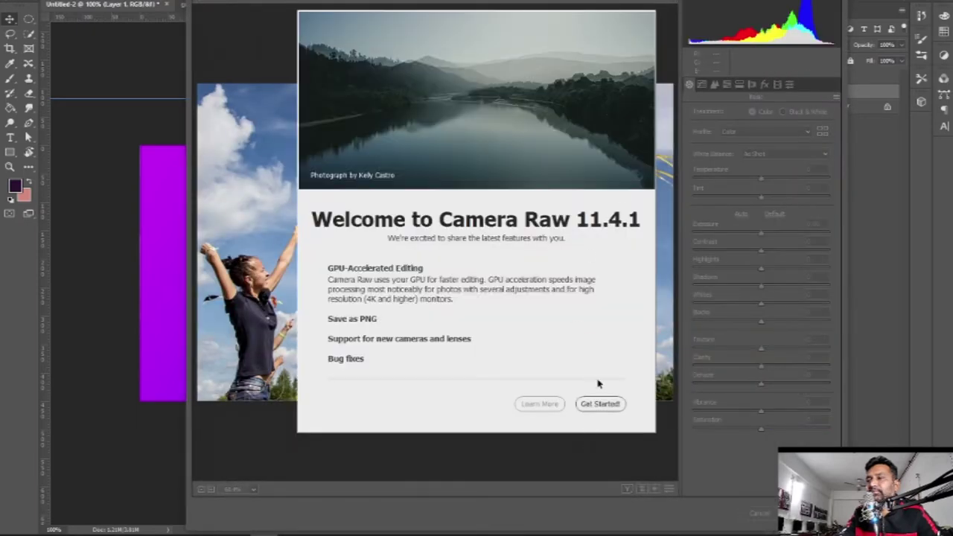
click(592, 404)
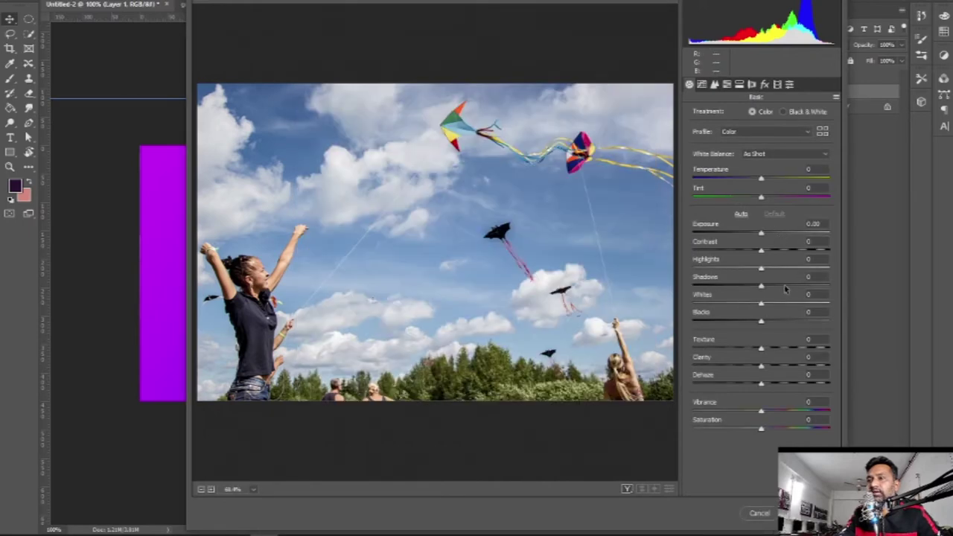
click(733, 180)
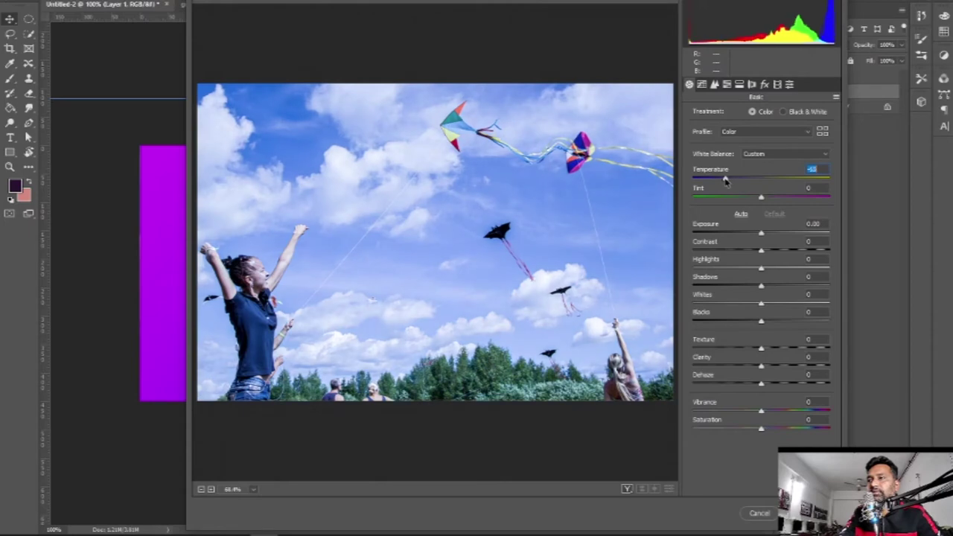
drag(721, 181, 734, 181)
drag(759, 234, 750, 234)
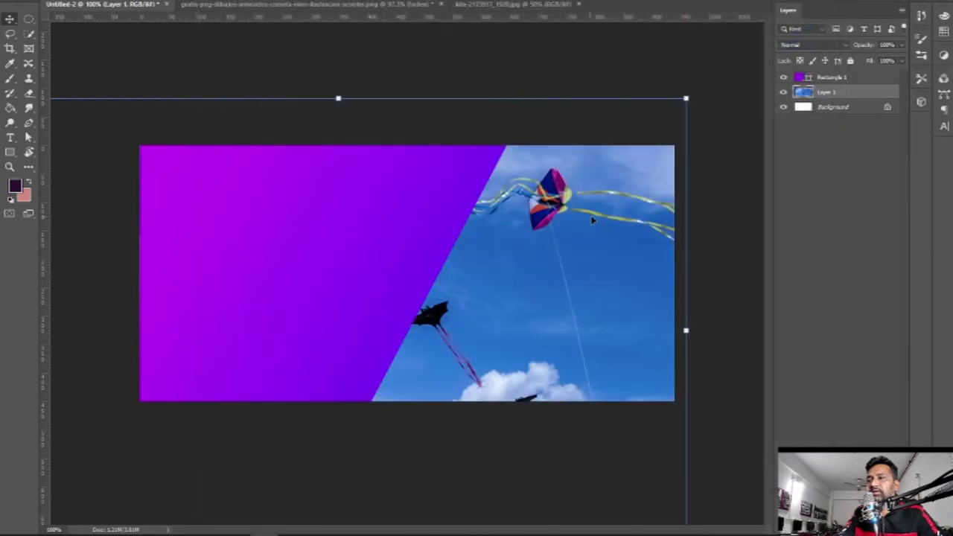
click(172, 2)
mouse_move(232, 96)
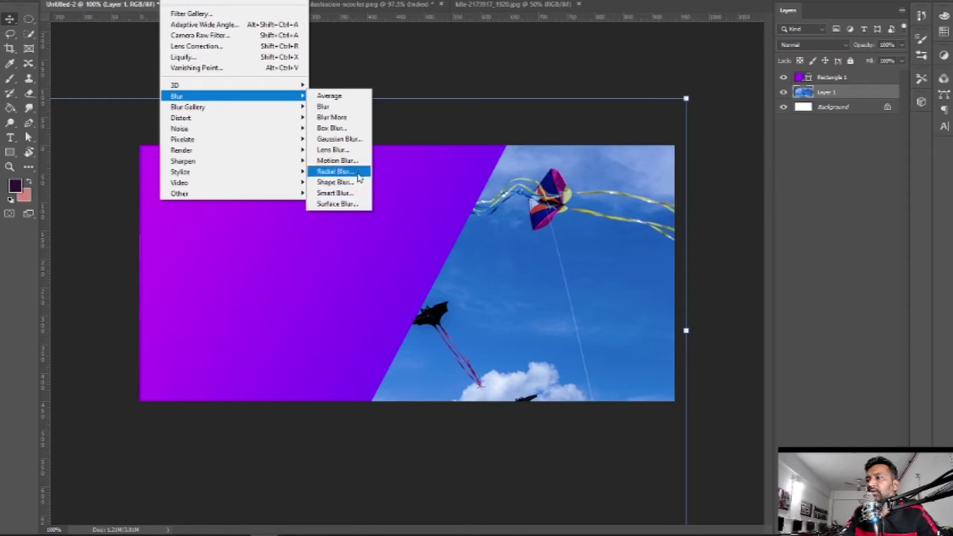
Apply a radius 25 Lens Blur to the kite layer, then view the kite JPG document.
click(362, 150)
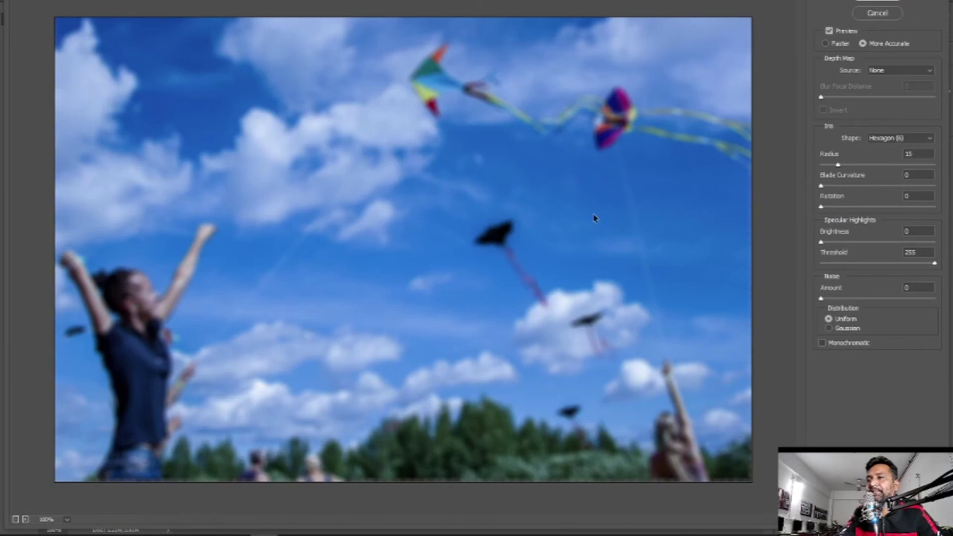
click(847, 167)
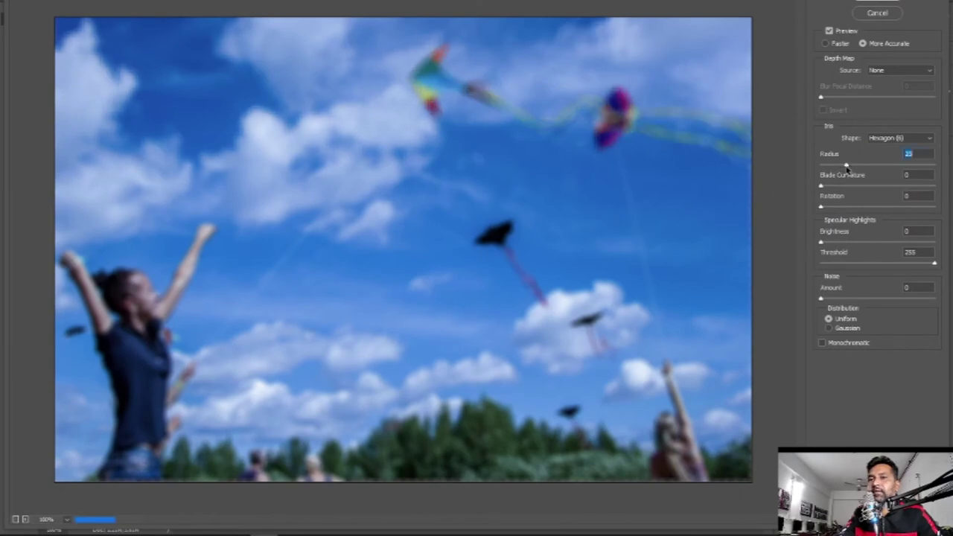
click(863, 3)
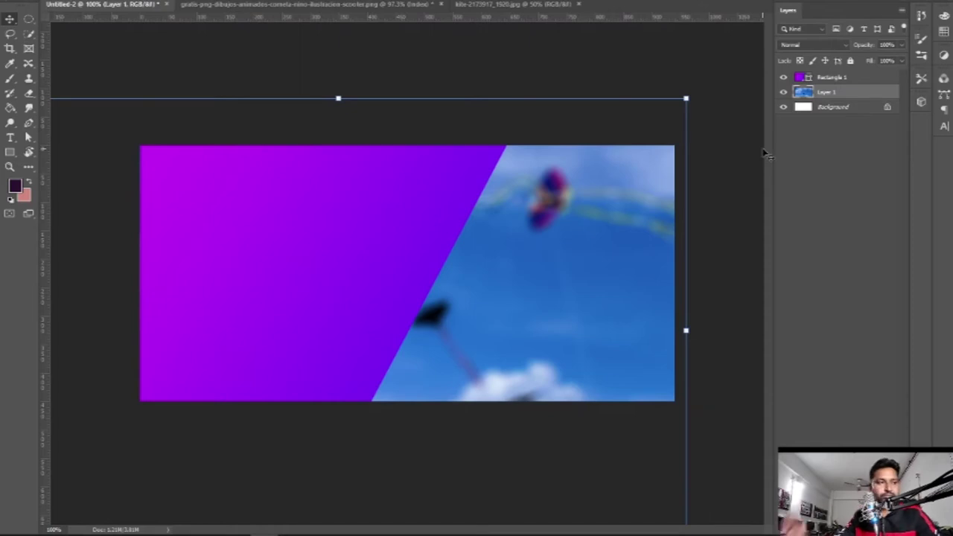
click(486, 5)
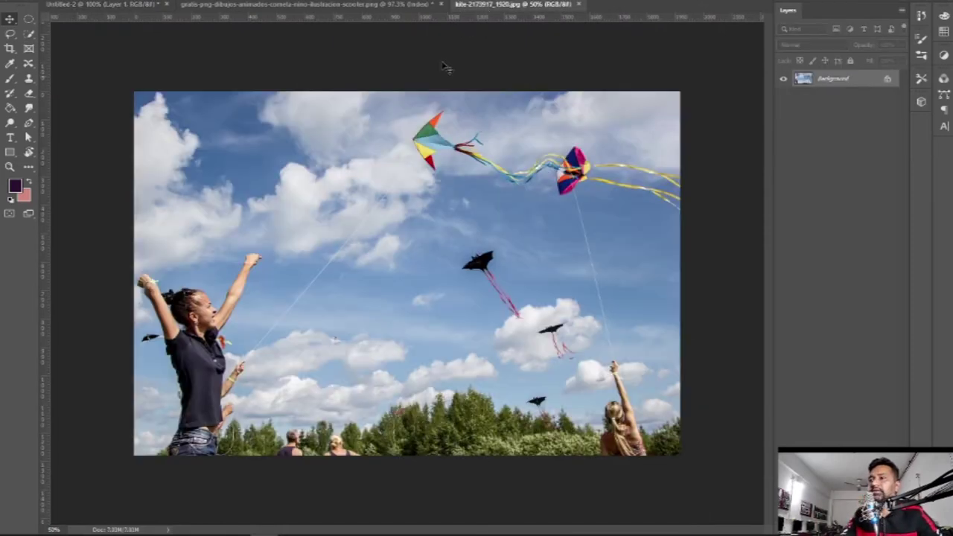
Try dragging the skater layer across document tabs, ending on the skater PNG document.
click(306, 5)
drag(409, 177, 152, 4)
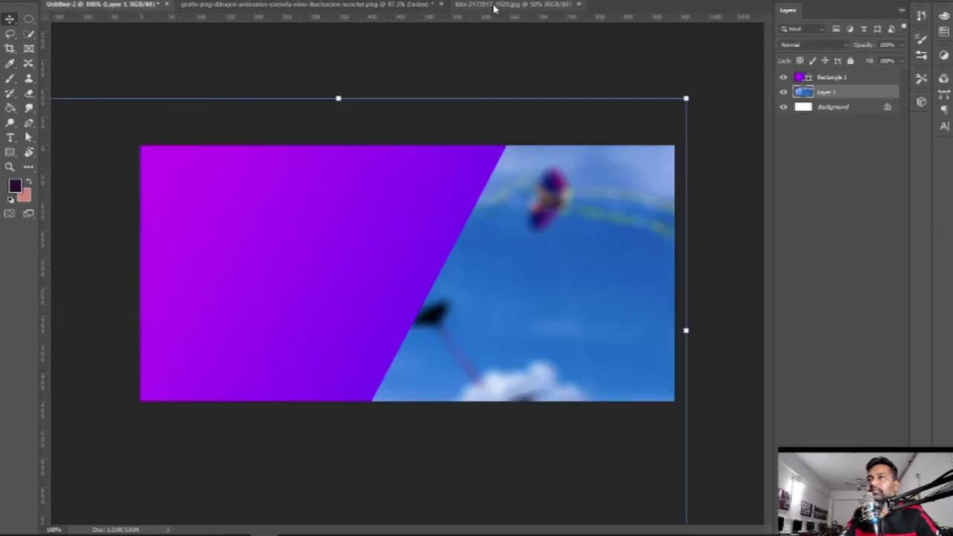
drag(493, 82, 470, 132)
mouse_move(314, 128)
mouse_down()
mouse_move(223, 18)
mouse_move(151, 3)
mouse_up()
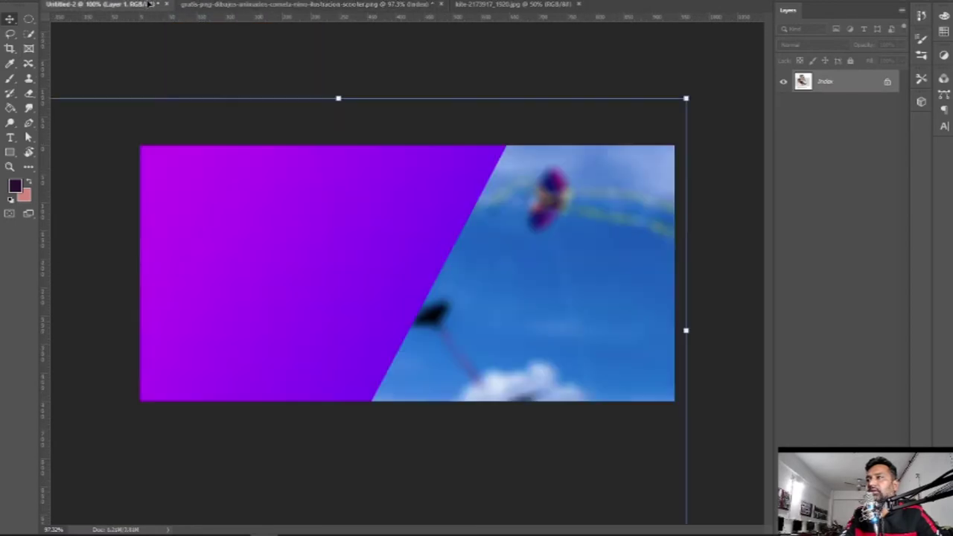
drag(504, 278, 510, 276)
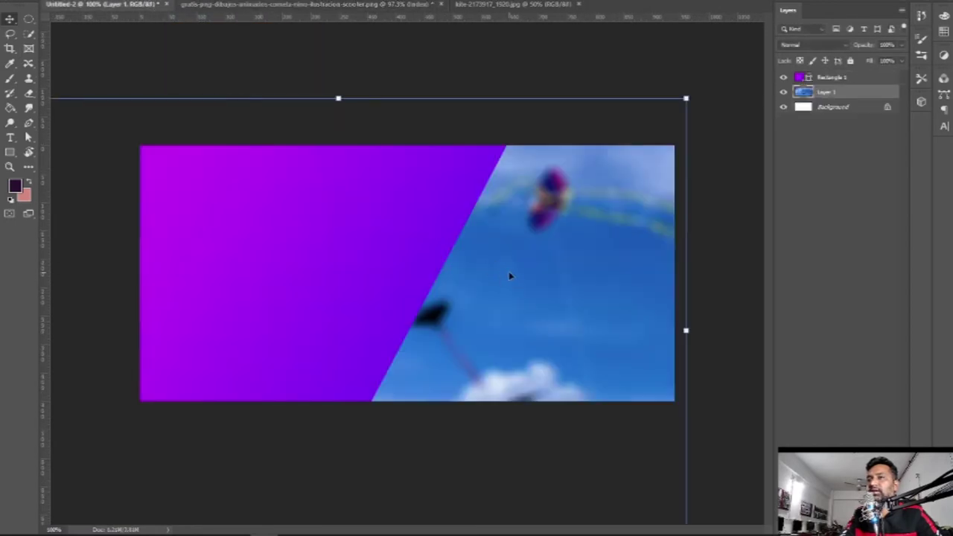
click(514, 4)
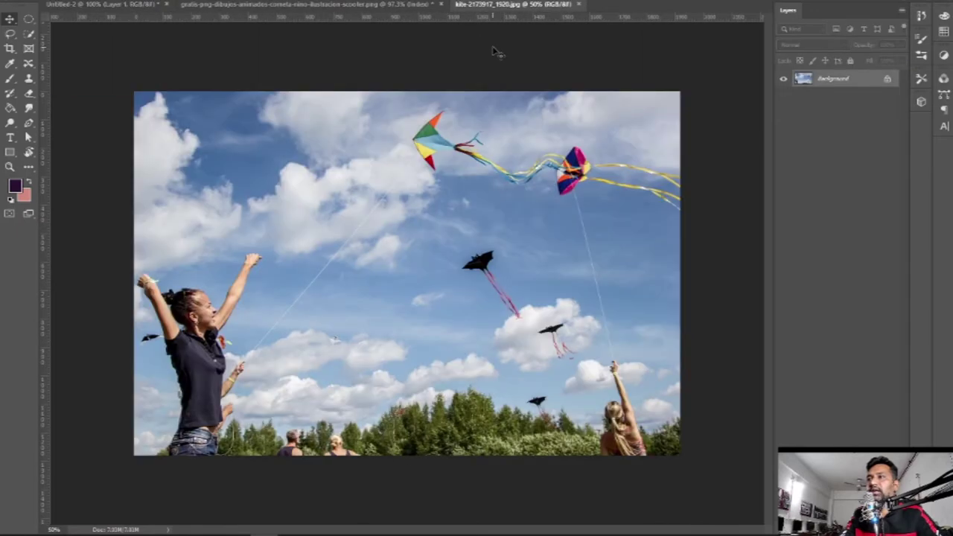
click(313, 4)
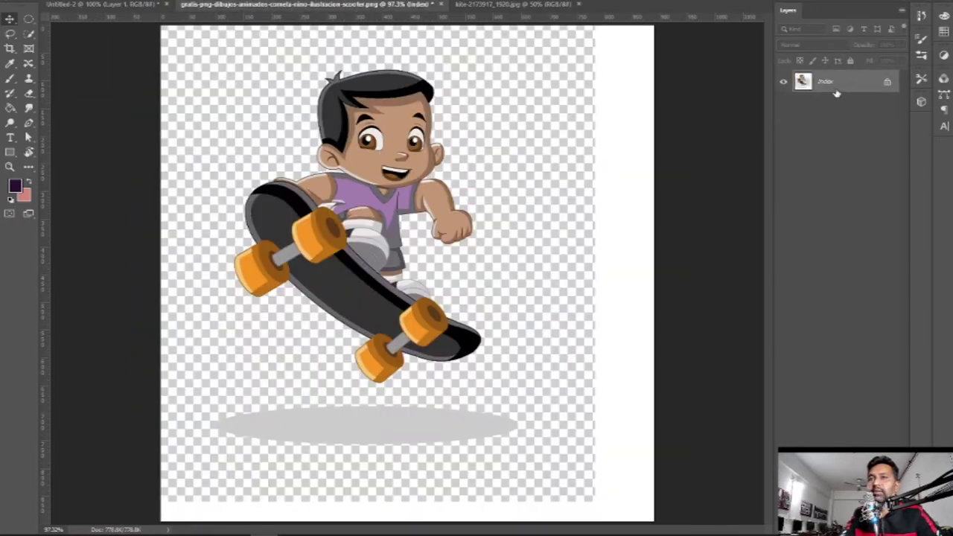
Convert the skater image to RGB Color and unlock its Background into a normal layer.
key(alt+i)
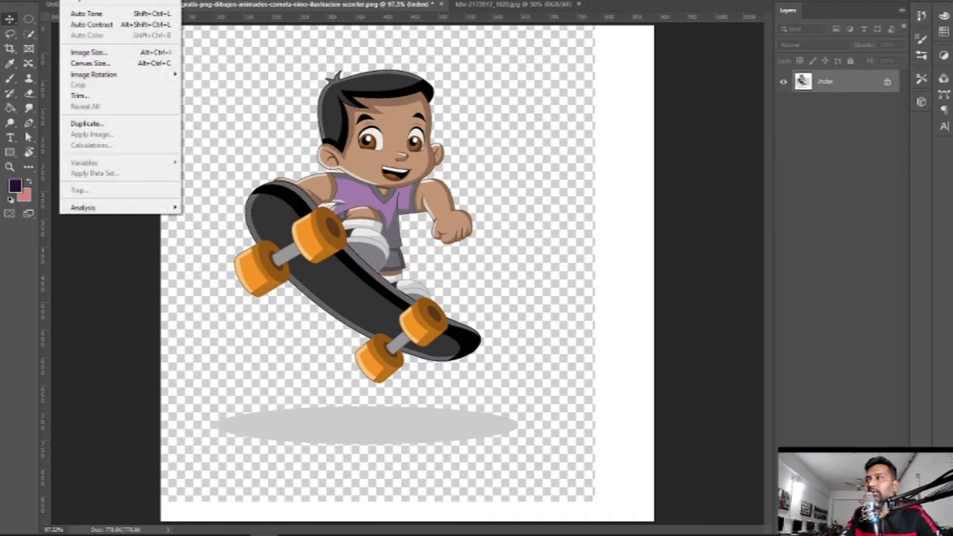
mouse_move(89, 2)
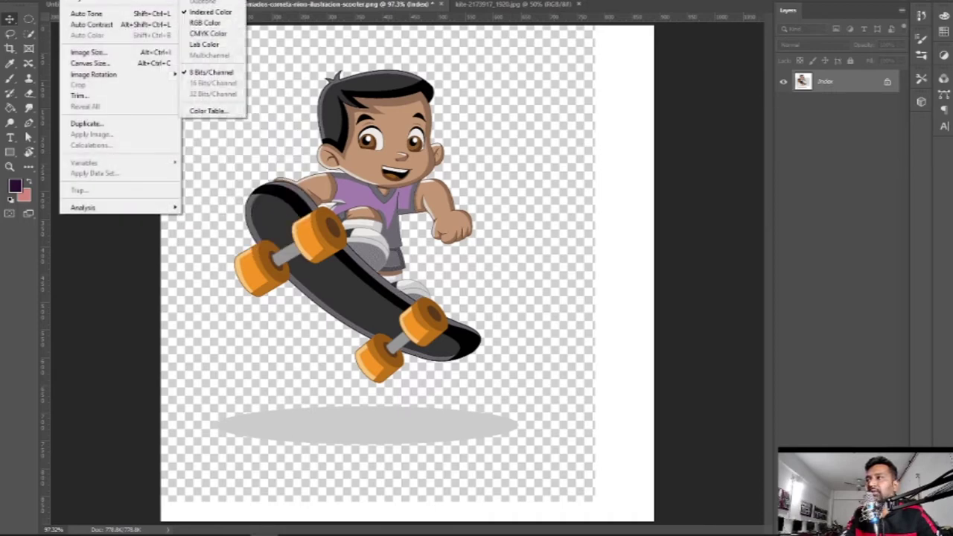
click(212, 20)
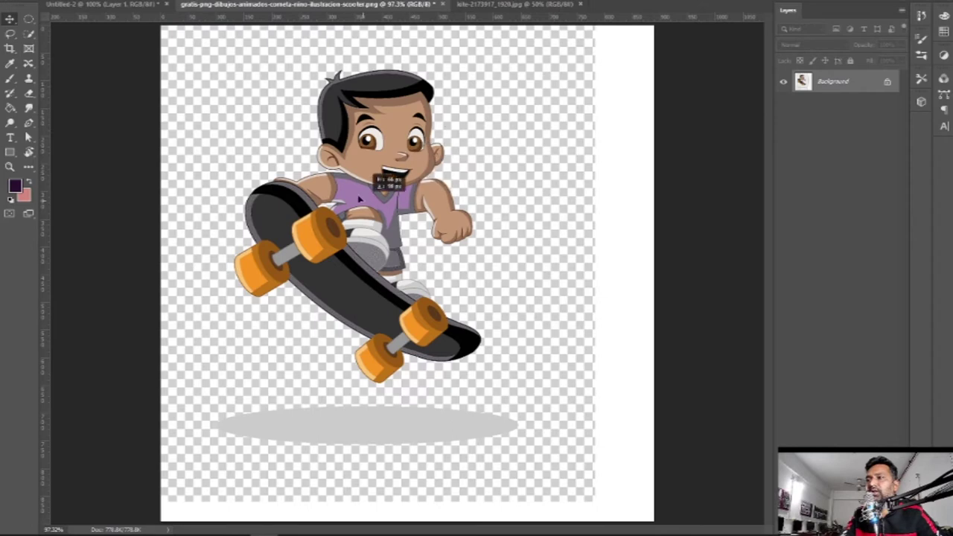
drag(437, 176, 447, 175)
click(470, 205)
mouse_move(545, 187)
mouse_down()
mouse_move(530, 137)
mouse_move(534, 147)
mouse_up()
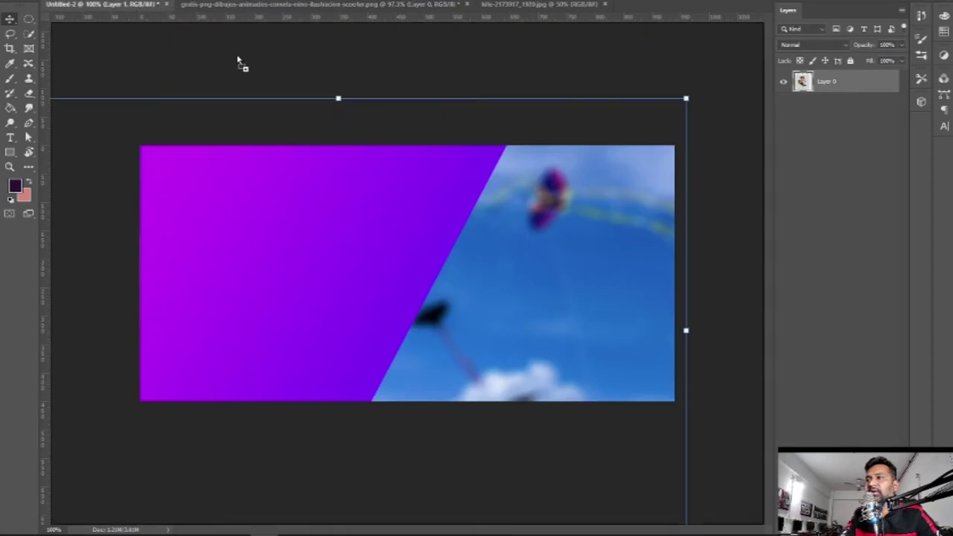
drag(533, 147, 455, 212)
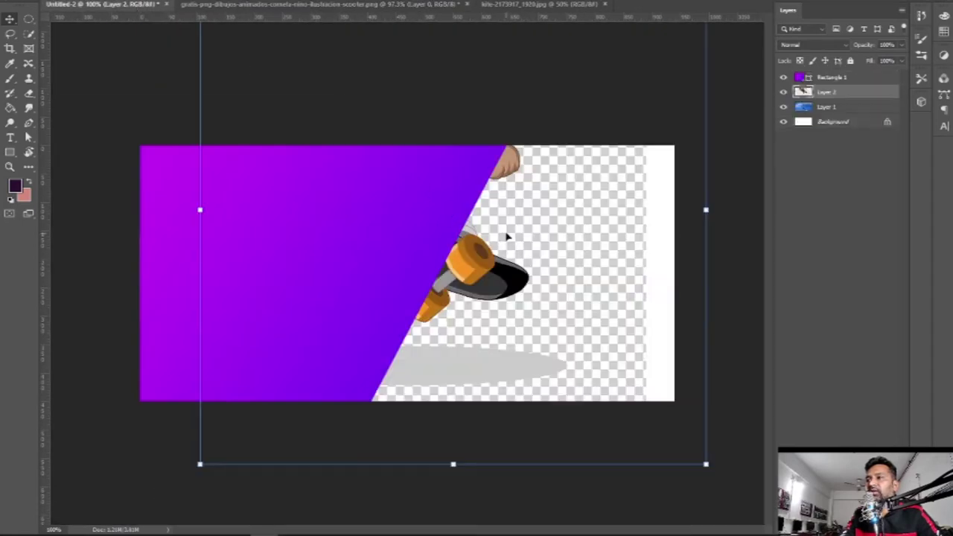
key(ctrl+z)
Return to the skater document at 100% view and pick the Quick Selection tool.
click(492, 5)
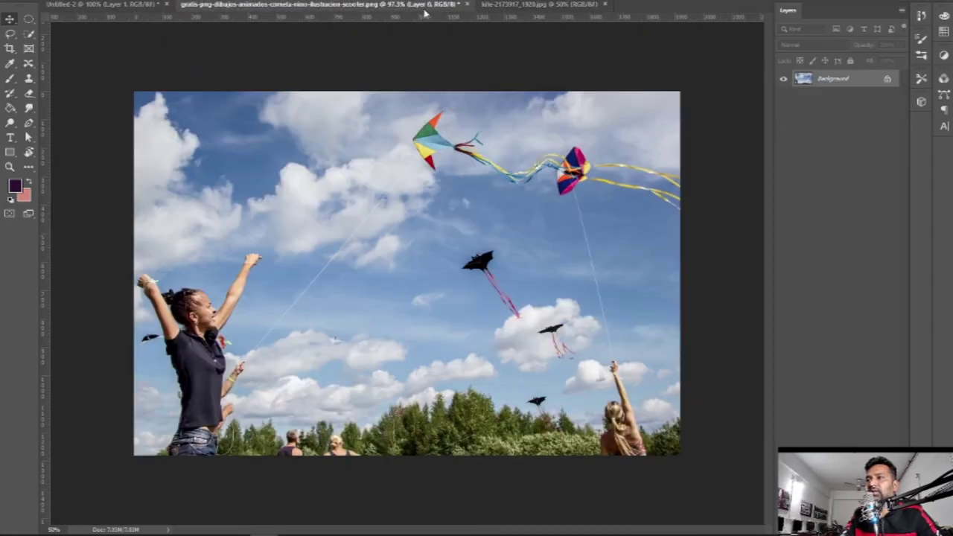
click(428, 5)
key(z)
drag(423, 267, 438, 264)
key(ctrl+1)
right_click(29, 34)
click(75, 34)
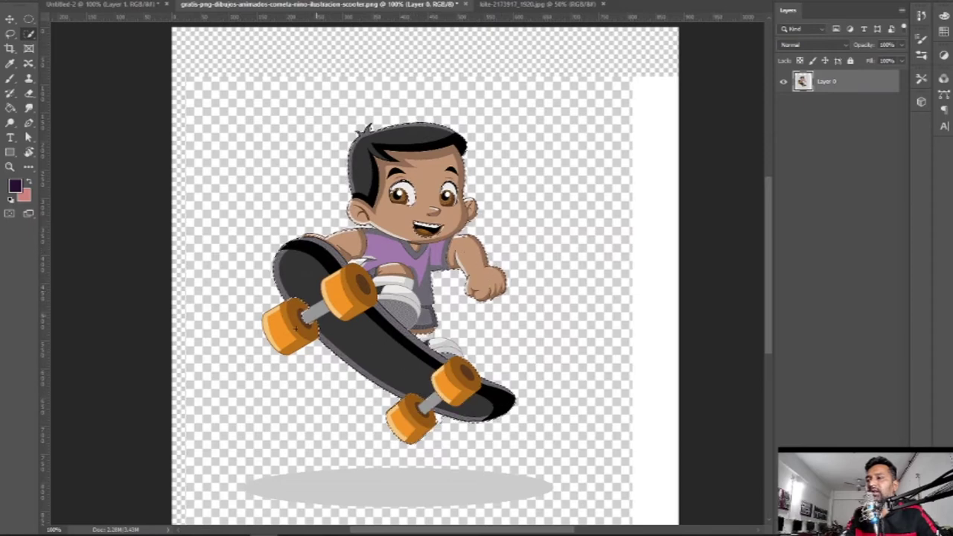
Zoom in on the skateboard wheels and correct the selection beside the wheel.
key(z)
drag(332, 330, 443, 196)
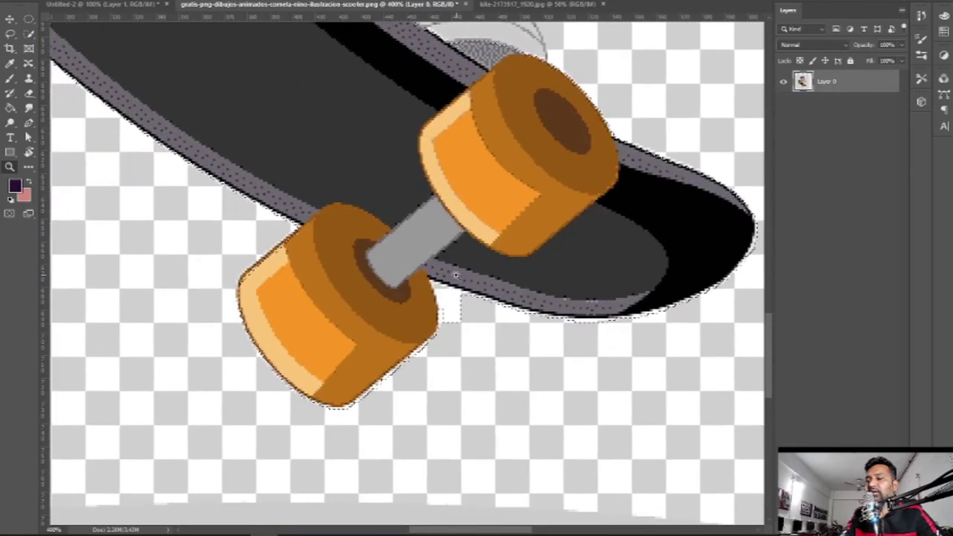
key(w)
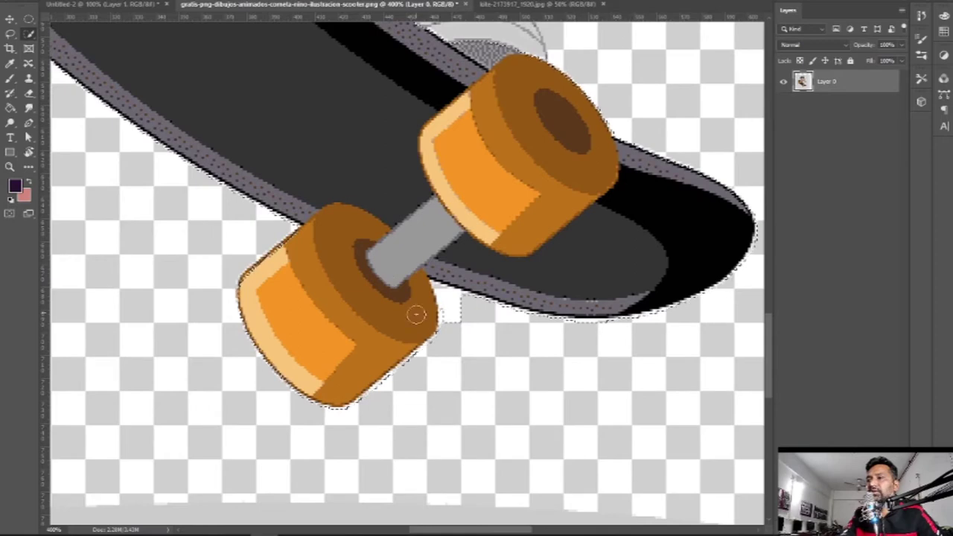
click(458, 319)
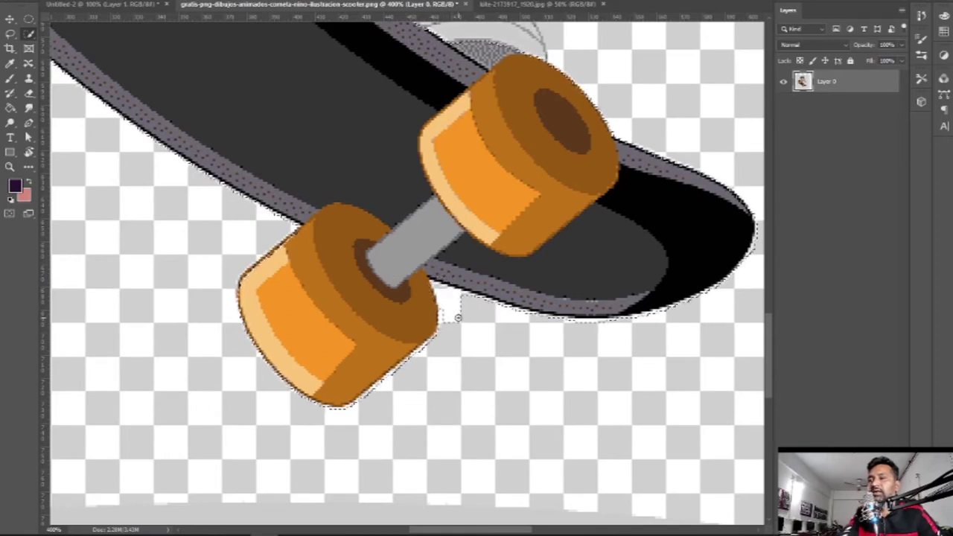
alt+click(447, 301)
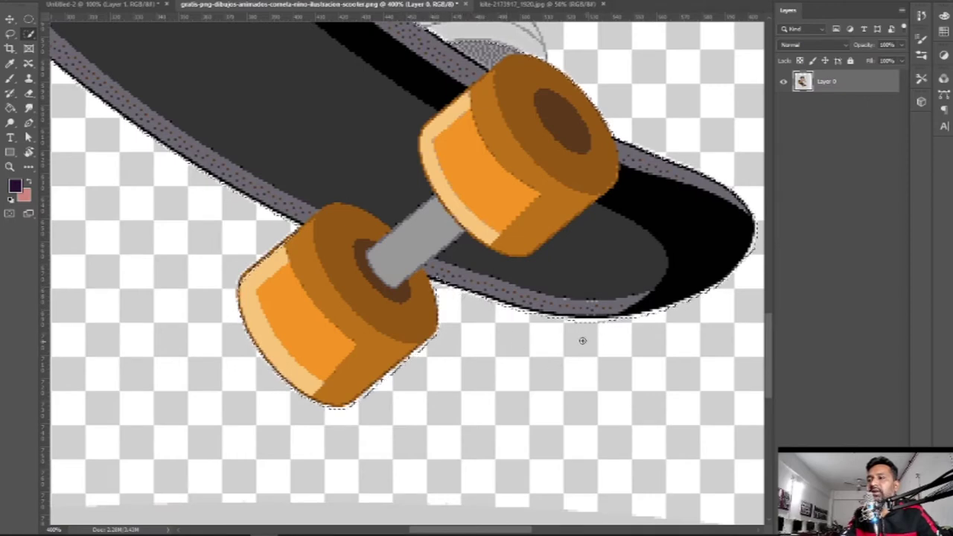
Subtract the small bump beside the shoe from the selection.
scroll(440, 313, up, 3)
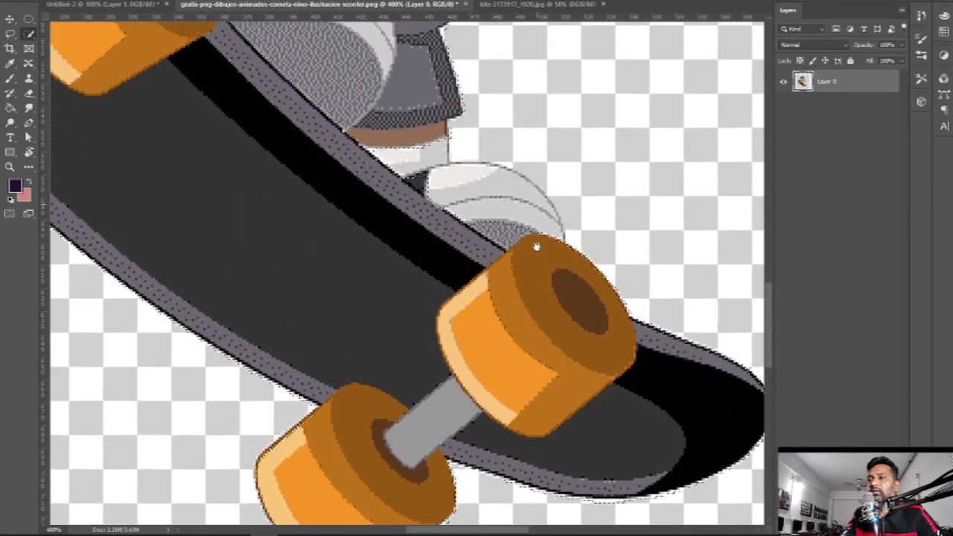
scroll(477, 250, up, 3)
scroll(414, 248, up, 1)
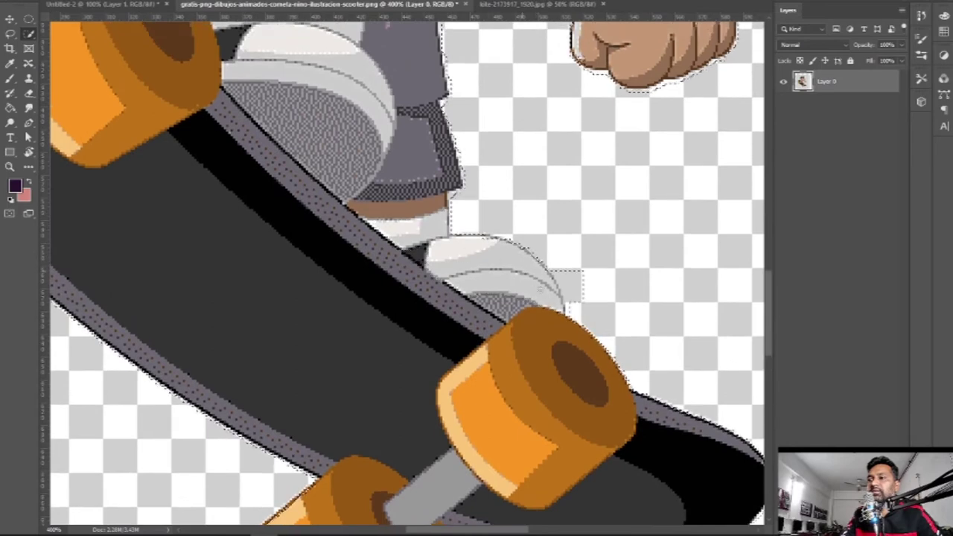
drag(561, 261, 558, 270)
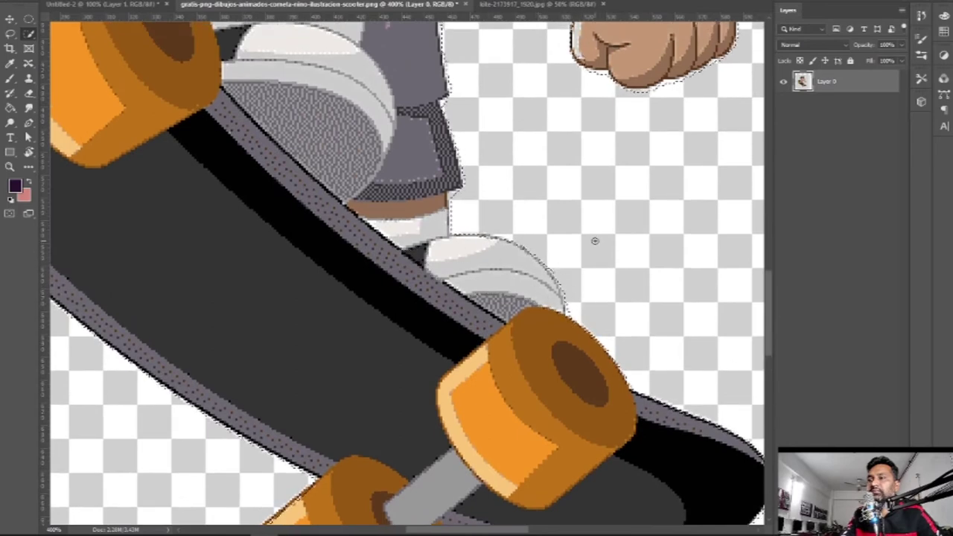
Add the hair spike and head edge to the selection.
scroll(559, 269, up, 1)
scroll(468, 258, up, 4)
scroll(494, 221, up, 1)
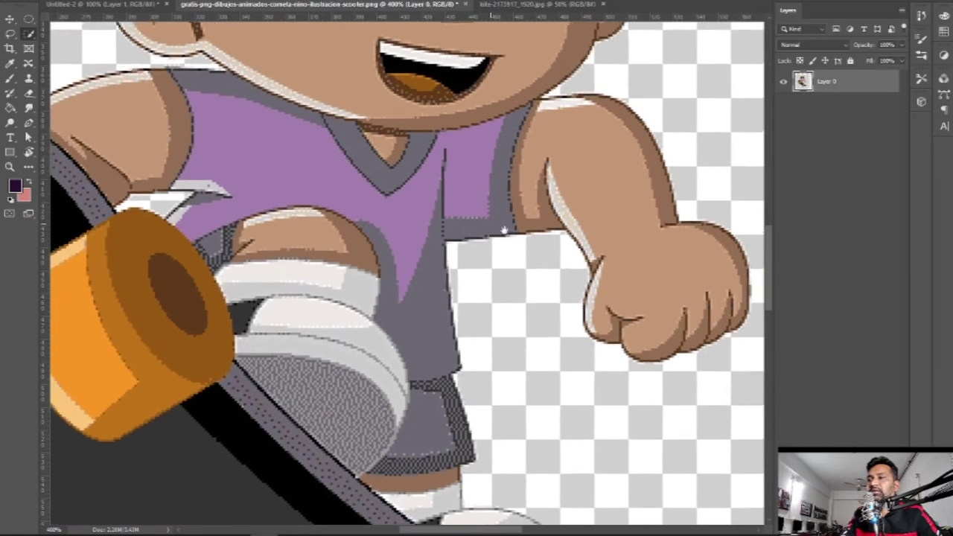
scroll(549, 276, up, 5)
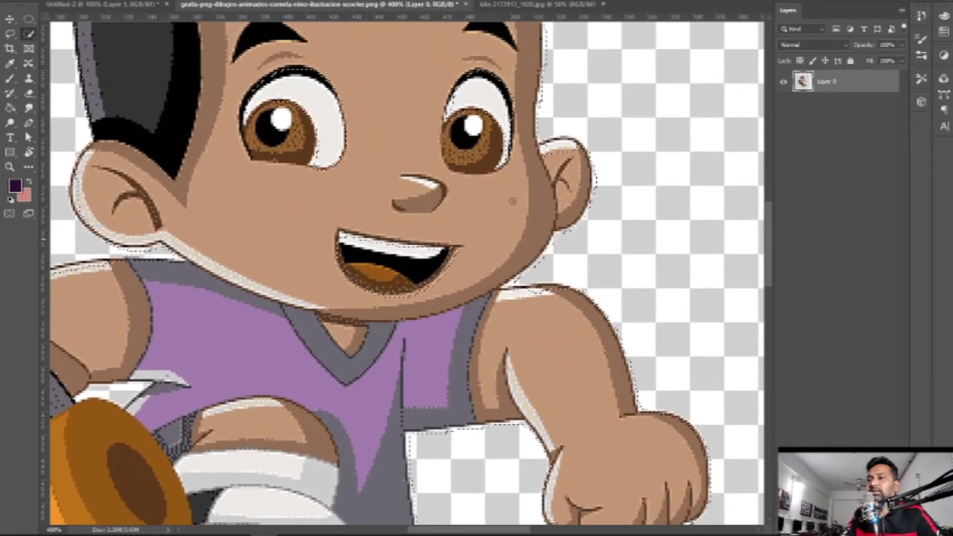
scroll(543, 272, up, 3)
scroll(535, 246, up, 3)
scroll(423, 234, left, 2)
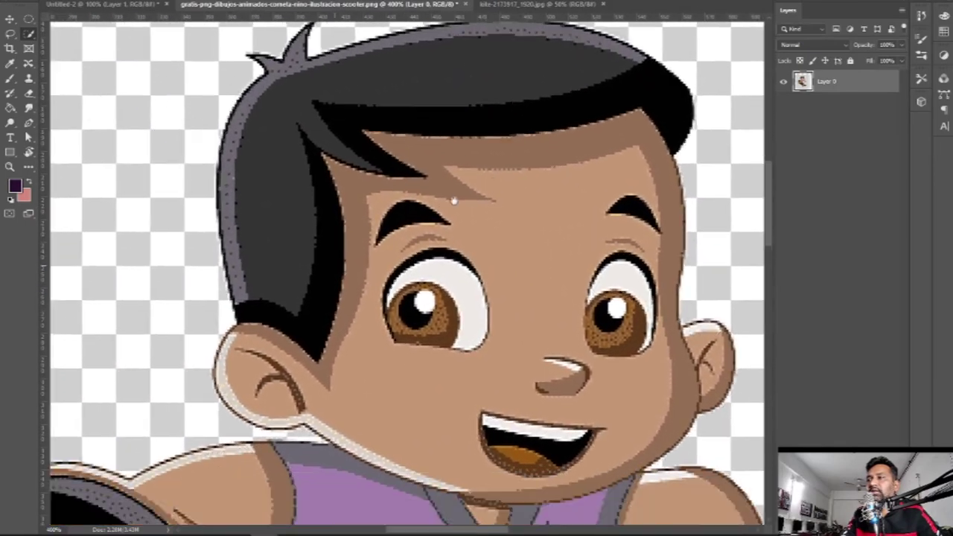
scroll(448, 280, left, 3)
scroll(448, 280, up, 3)
scroll(439, 223, right, 3)
scroll(432, 120, up, 1)
scroll(372, 126, right, 1)
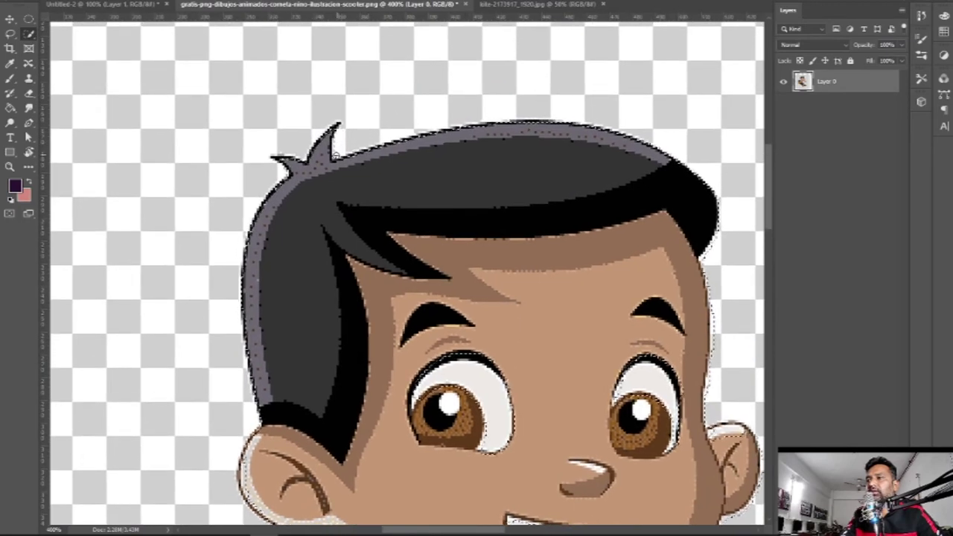
scroll(271, 347, down, 3)
scroll(330, 166, up, 5)
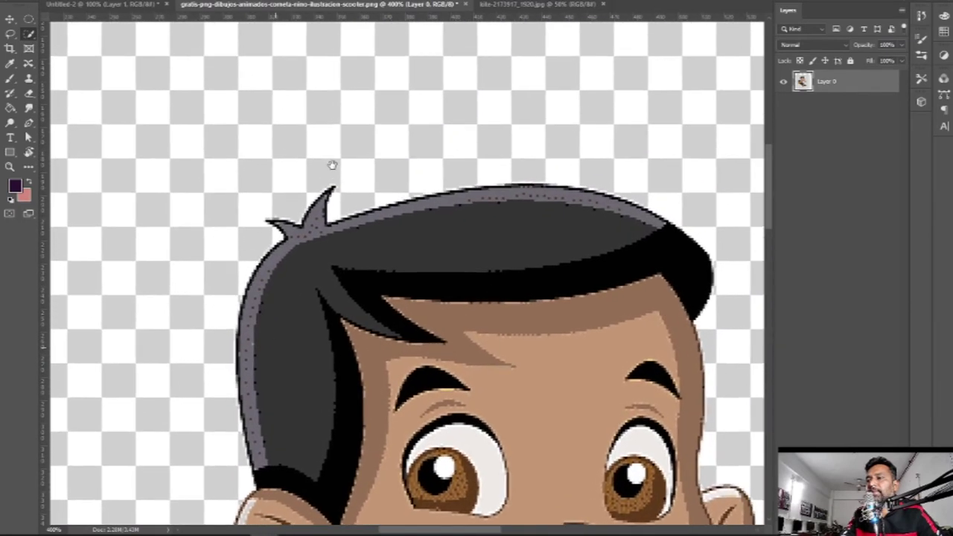
scroll(305, 245, up, 2)
drag(306, 244, 327, 234)
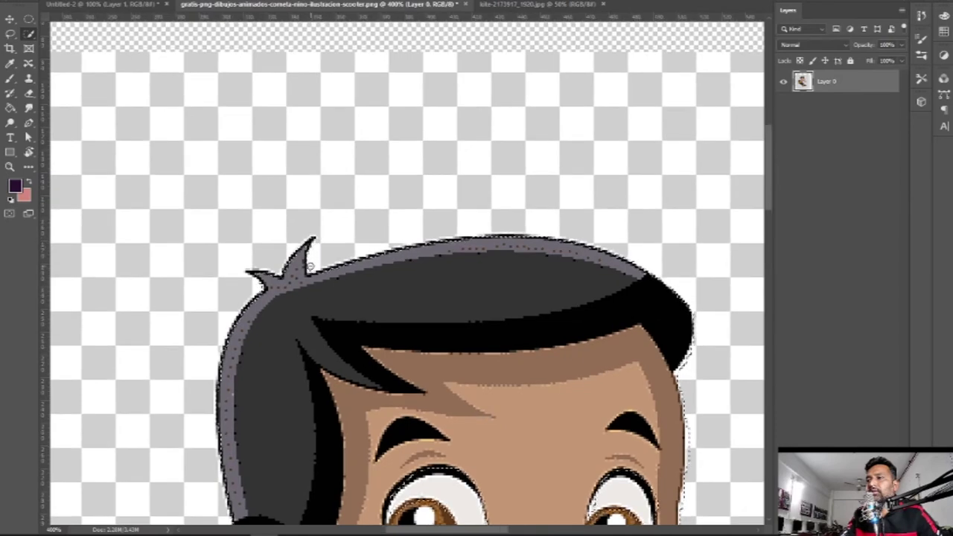
Pan across the face, shirt and board to inspect the selection edges.
drag(260, 324, 369, 207)
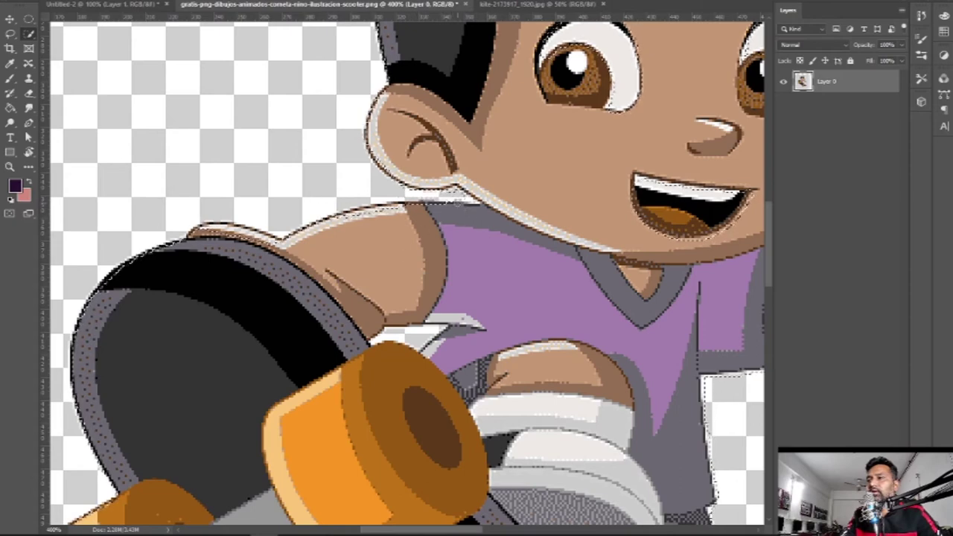
drag(458, 198, 488, 170)
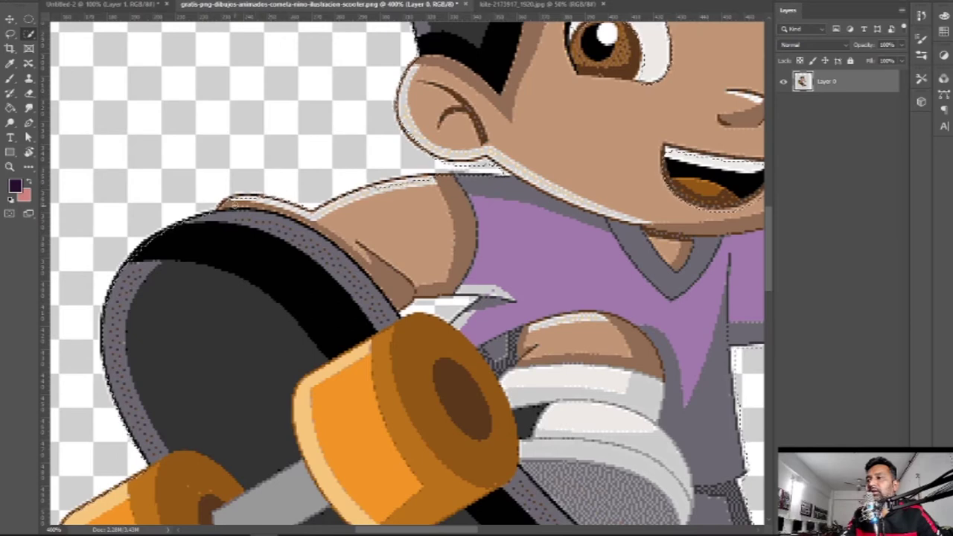
scroll(228, 323, down, 4)
scroll(228, 324, left, 3)
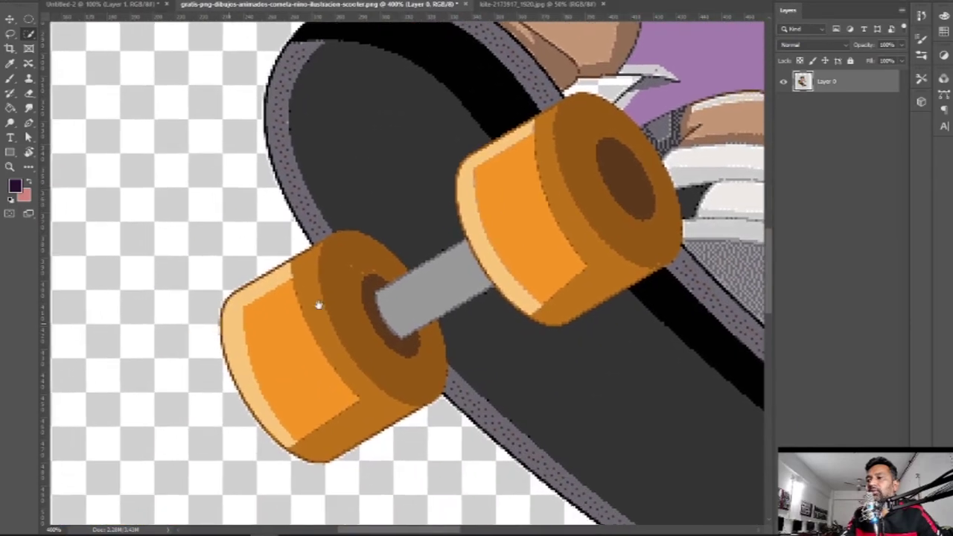
scroll(320, 305, down, 2)
scroll(304, 247, down, 1)
scroll(325, 261, right, 3)
scroll(326, 261, down, 2)
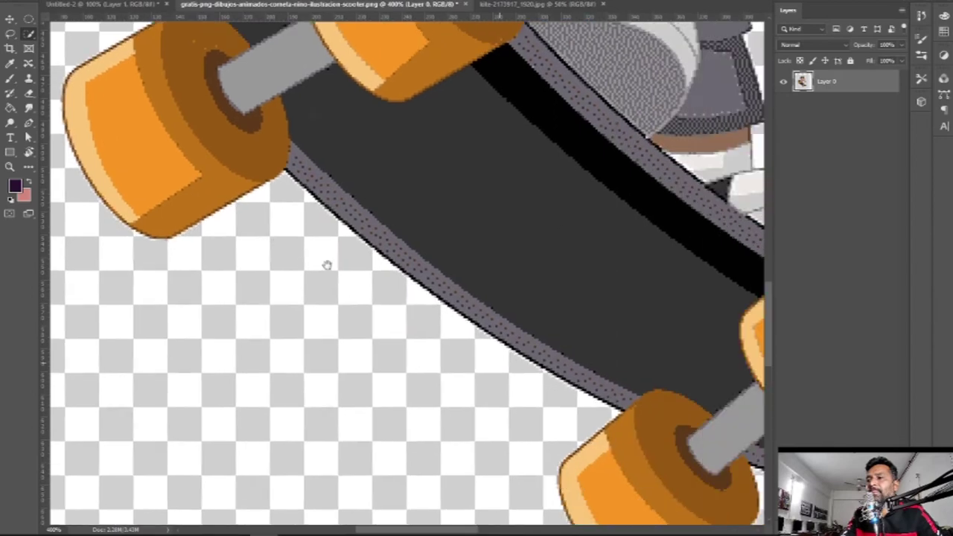
scroll(401, 295, right, 3)
scroll(401, 294, down, 2)
scroll(401, 294, down, 1)
Fit the whole image on screen.
key(z)
right_click(455, 243)
click(477, 251)
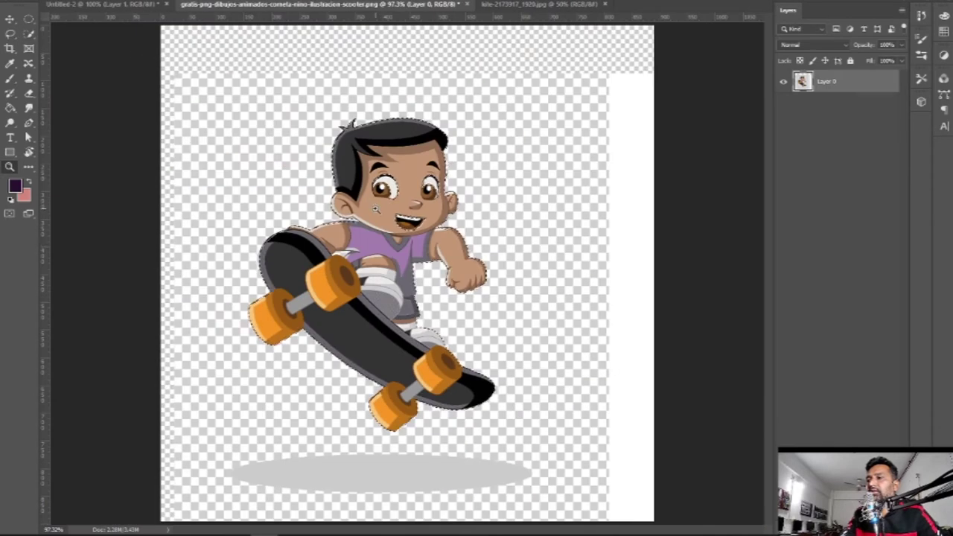
Move the selected skateboarder into the Untitled-2 banner, with Layer 2 above Rectangle 1.
click(28, 19)
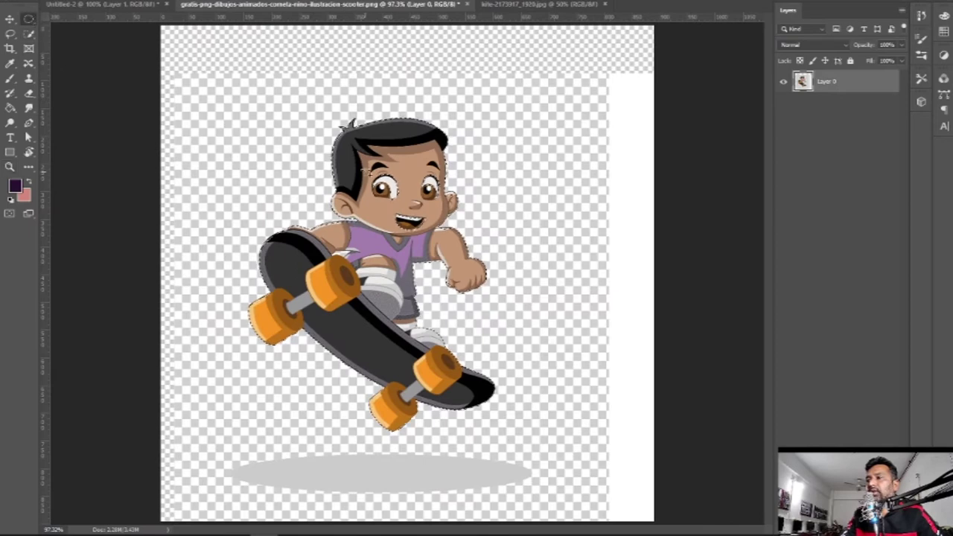
mouse_move(444, 180)
mouse_down()
mouse_move(408, 191)
mouse_move(427, 248)
mouse_up()
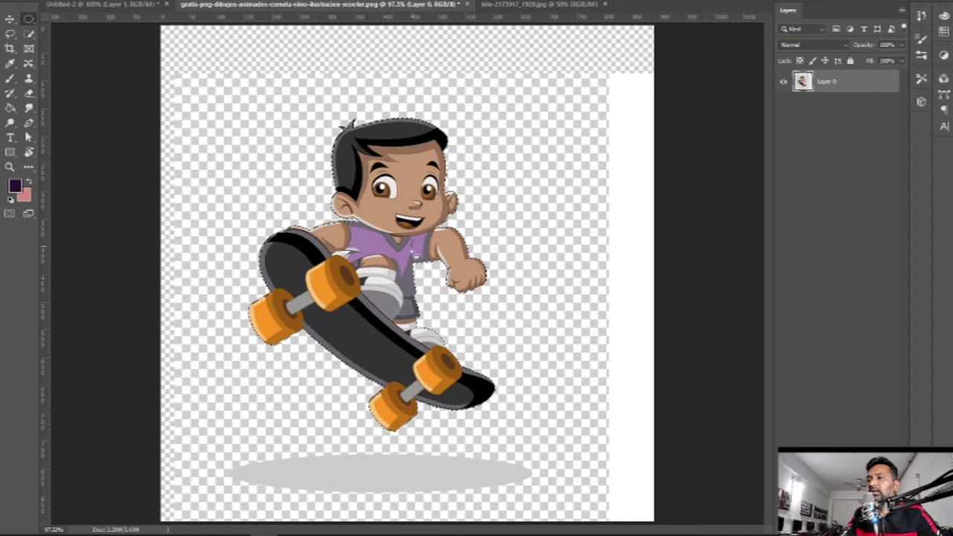
click(9, 18)
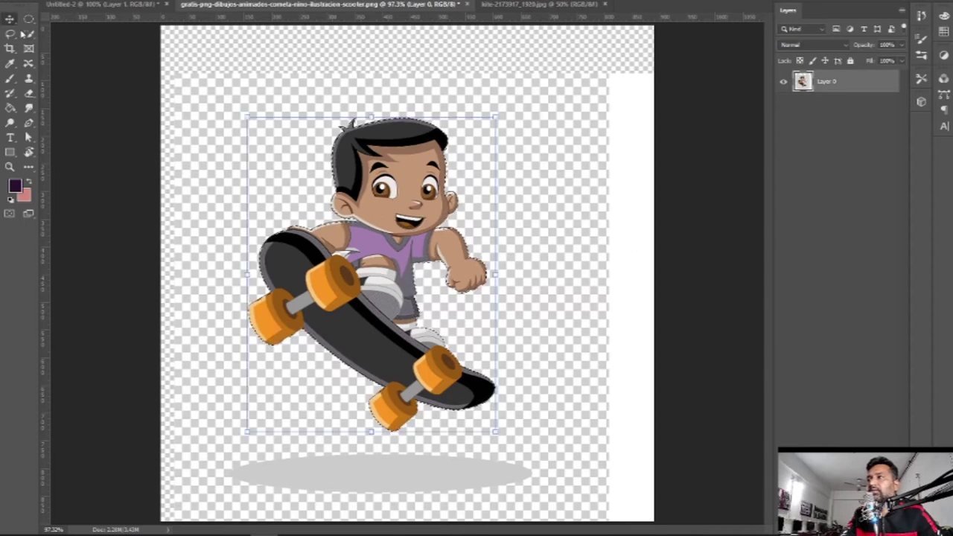
mouse_move(363, 176)
mouse_down()
mouse_move(345, 239)
mouse_move(345, 48)
mouse_move(170, 5)
mouse_move(445, 251)
mouse_up()
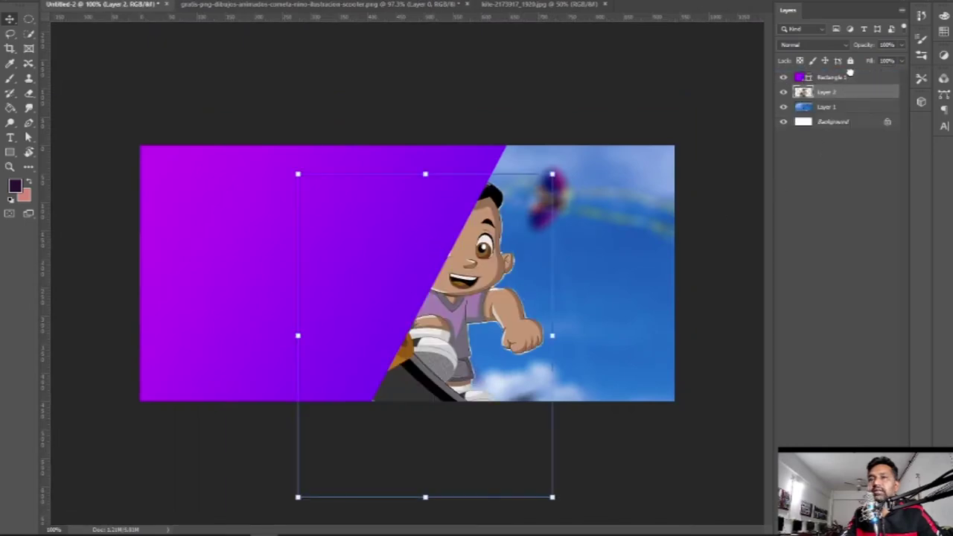
drag(852, 90, 849, 75)
Shrink, flip horizontally and centre the skateboarder, then return to the skater PNG.
drag(552, 174, 466, 284)
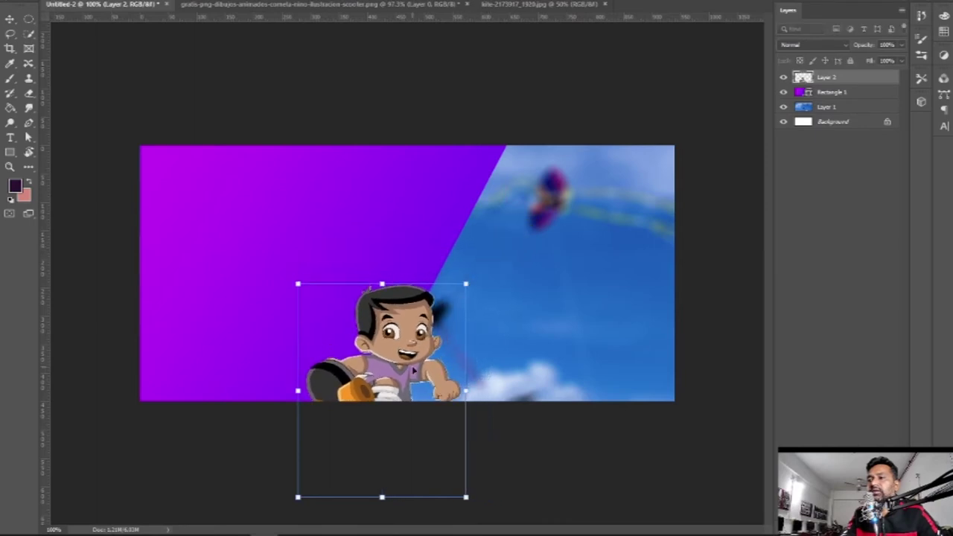
drag(414, 370, 439, 253)
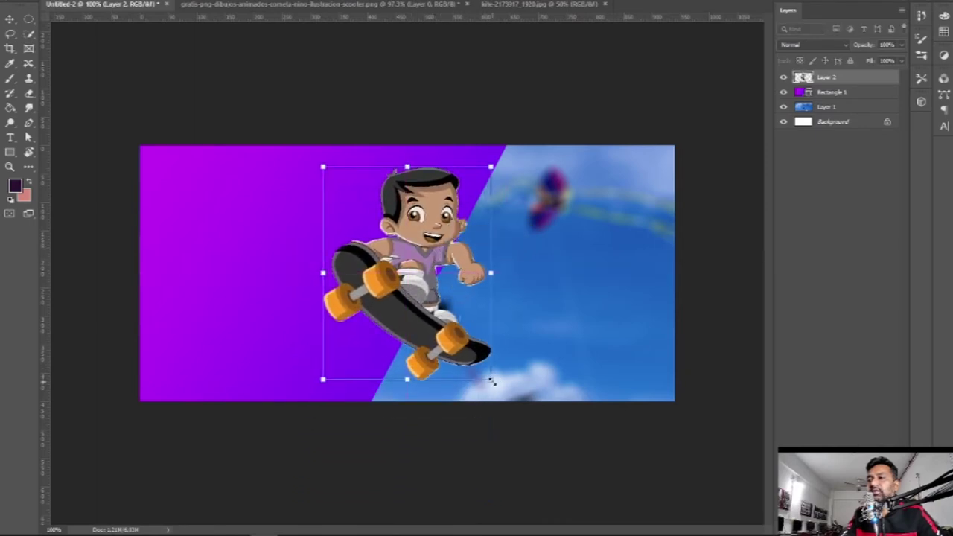
drag(491, 382, 442, 320)
drag(408, 242, 444, 261)
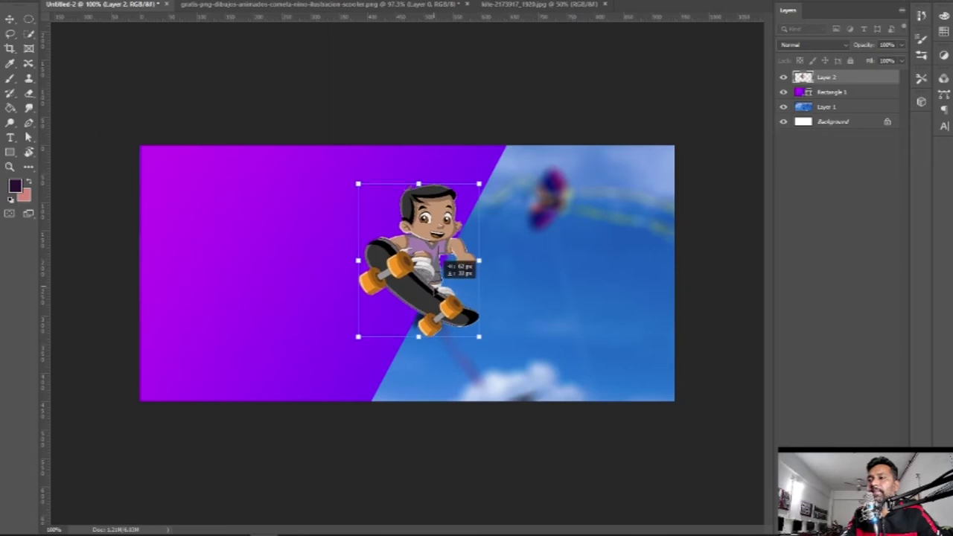
right_click(428, 267)
click(488, 409)
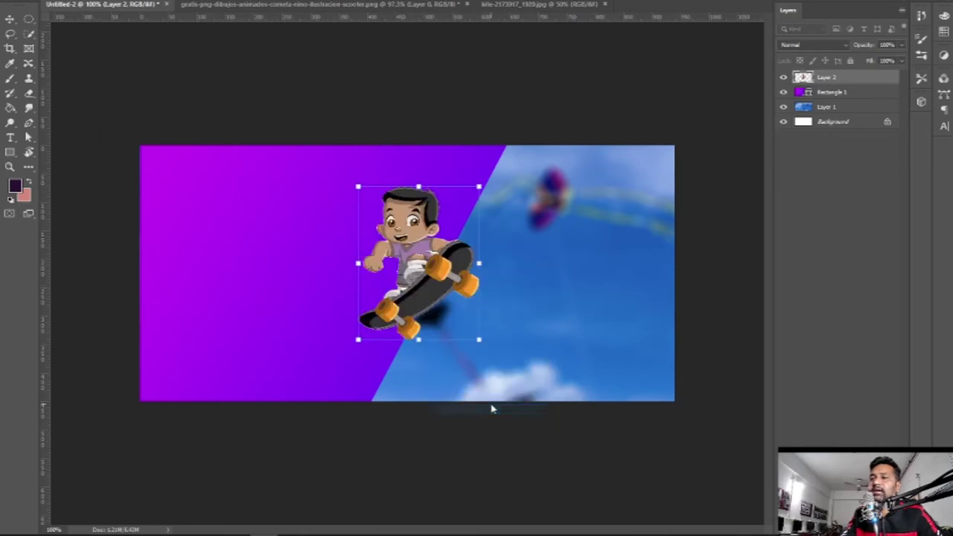
mouse_move(450, 278)
mouse_down()
mouse_move(437, 267)
mouse_move(456, 245)
mouse_up()
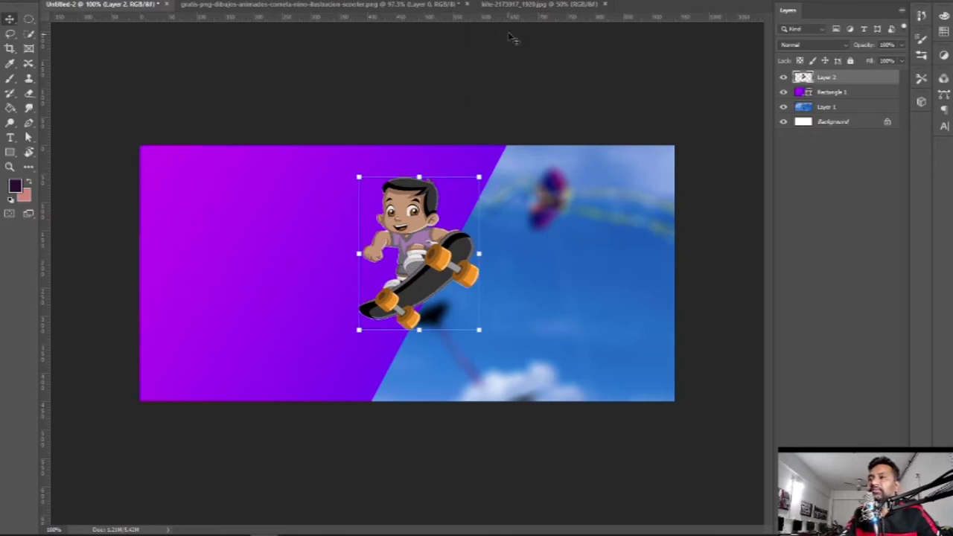
click(536, 4)
click(321, 3)
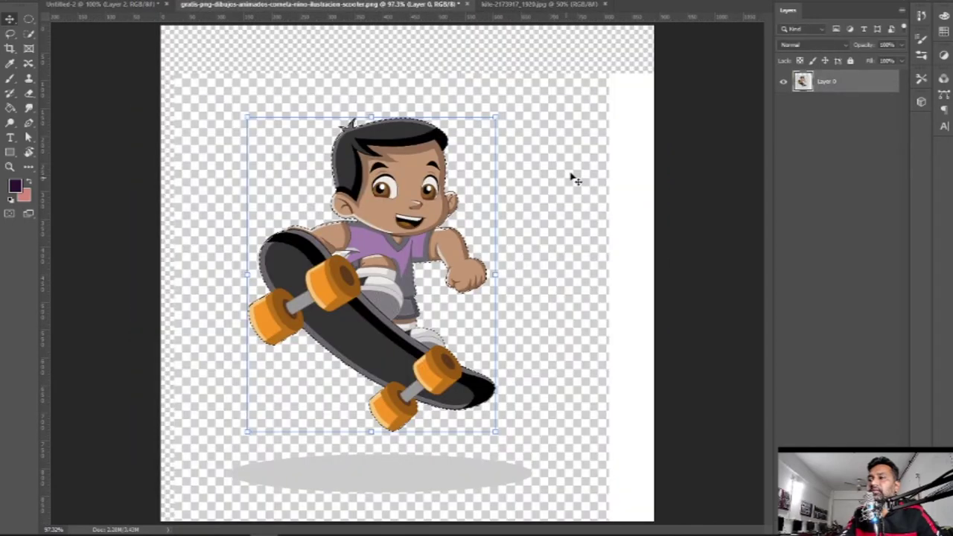
In Select and Mask, set radius 0 px, smoothing 1 and contrast 12%.
click(29, 34)
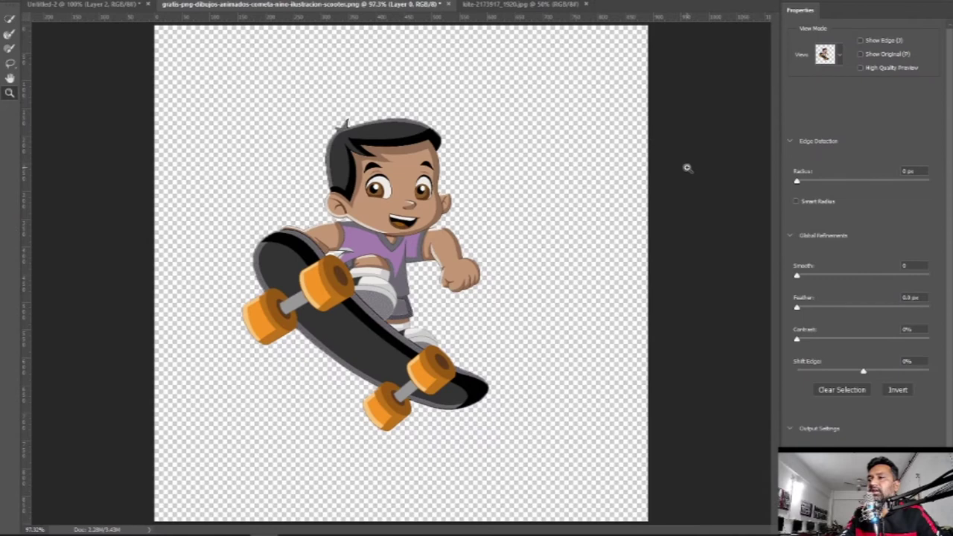
mouse_move(801, 184)
mouse_down()
mouse_move(815, 184)
mouse_move(788, 184)
mouse_up()
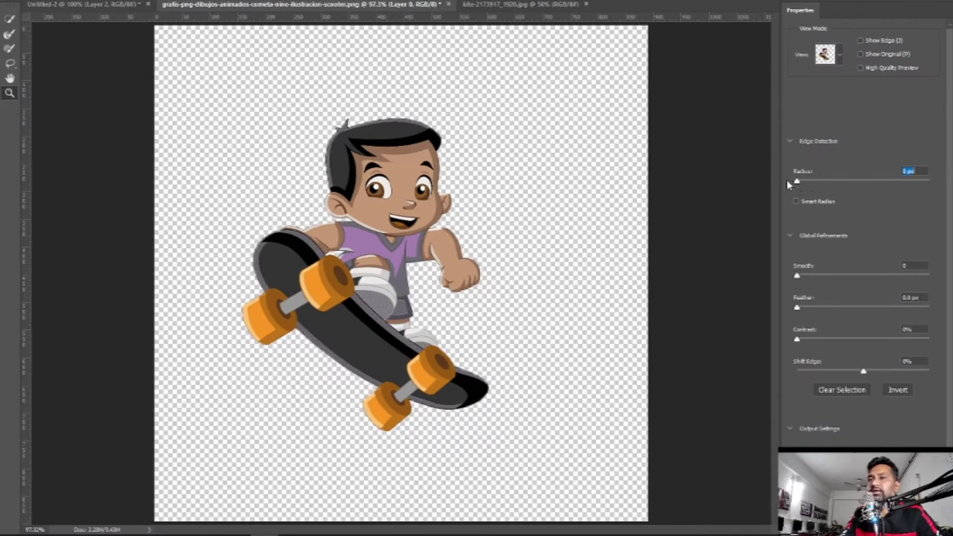
drag(797, 275, 809, 279)
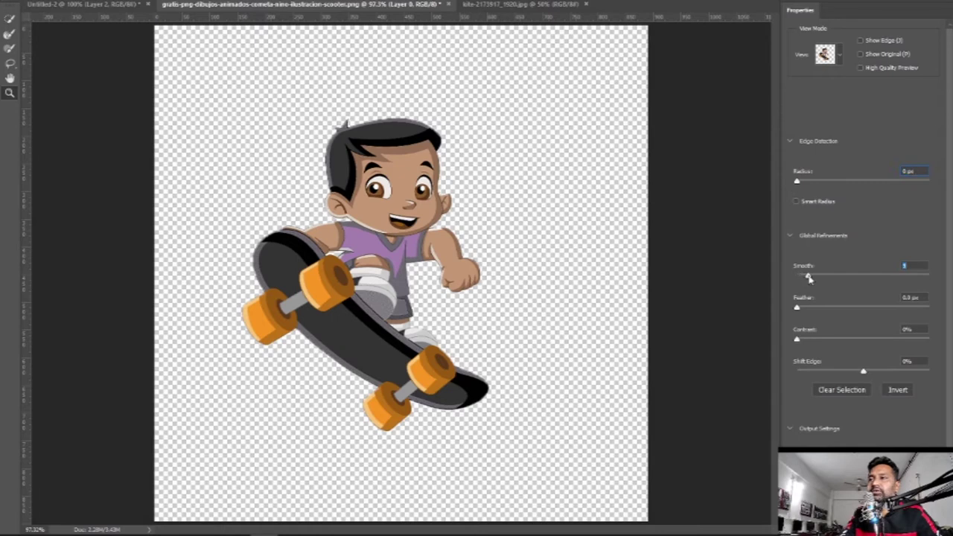
click(799, 308)
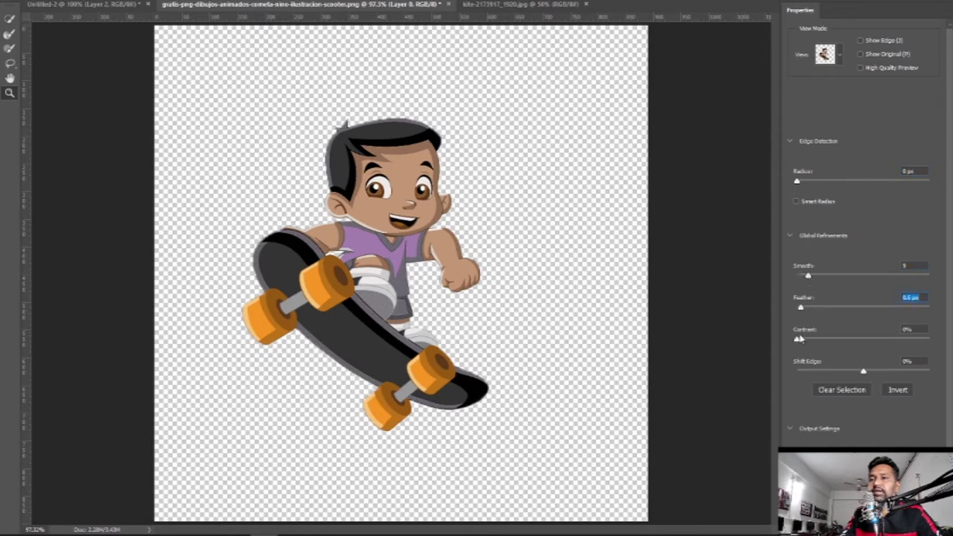
drag(799, 340, 814, 341)
Preview Black & White, On White and Onion Skin views, then output a masked layer copy.
click(840, 55)
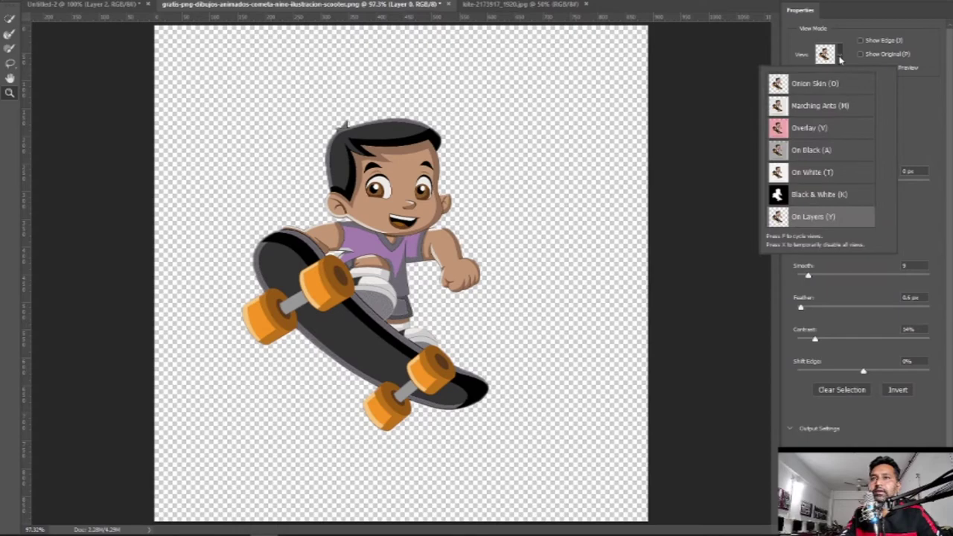
click(806, 195)
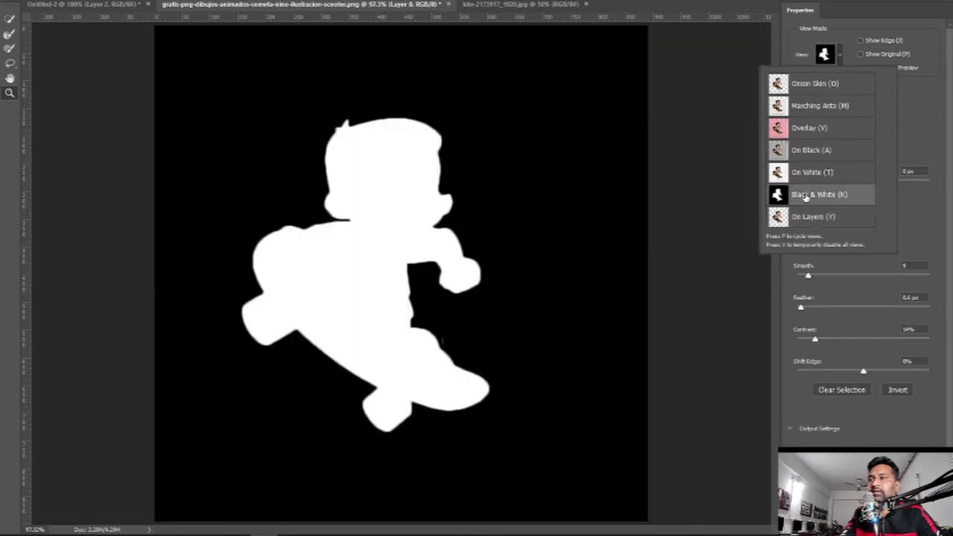
click(807, 171)
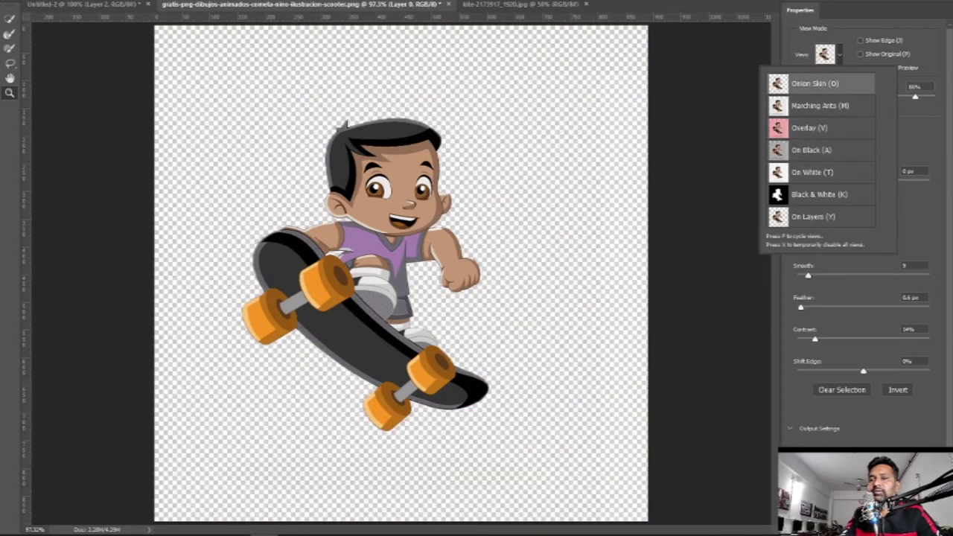
click(816, 84)
key(Return)
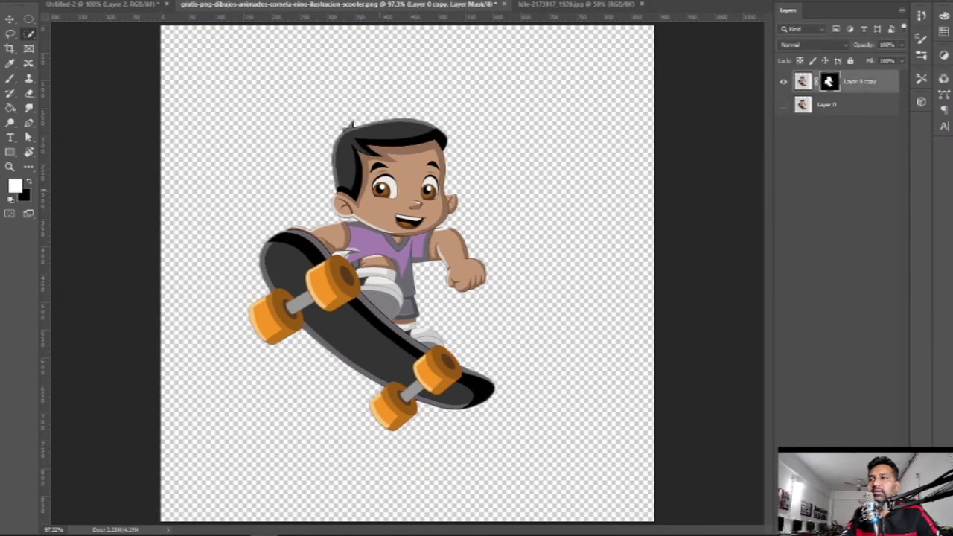
Drag the masked skateboarder into the banner and delete the old Layer 2.
drag(423, 192, 330, 111)
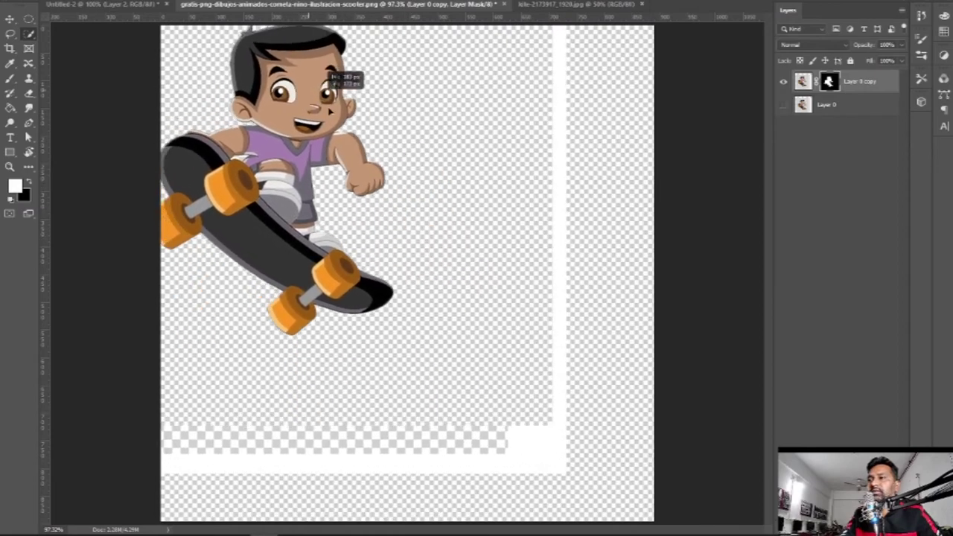
mouse_move(330, 110)
mouse_down()
mouse_move(158, 9)
mouse_move(327, 194)
mouse_up()
mouse_move(376, 213)
mouse_down()
mouse_move(417, 331)
mouse_move(455, 365)
mouse_up()
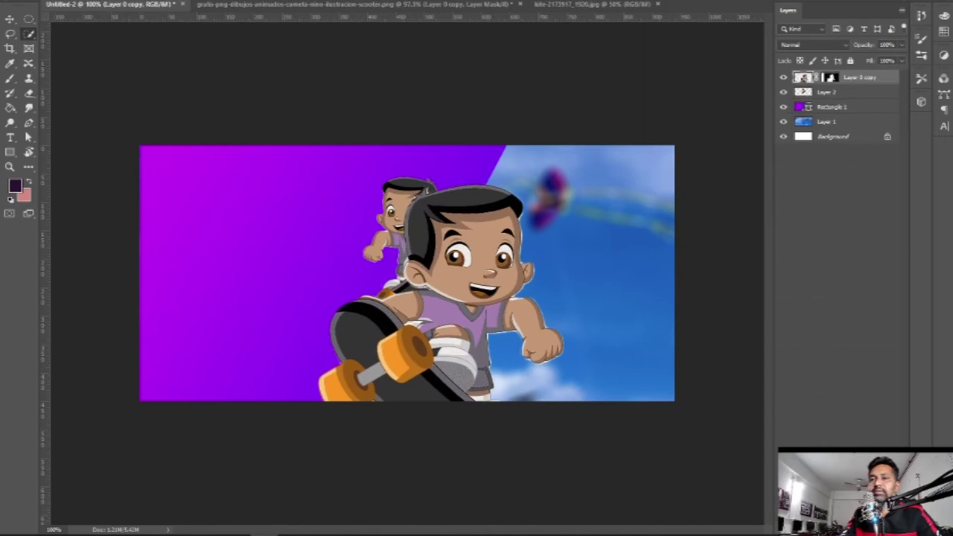
drag(827, 92, 829, 432)
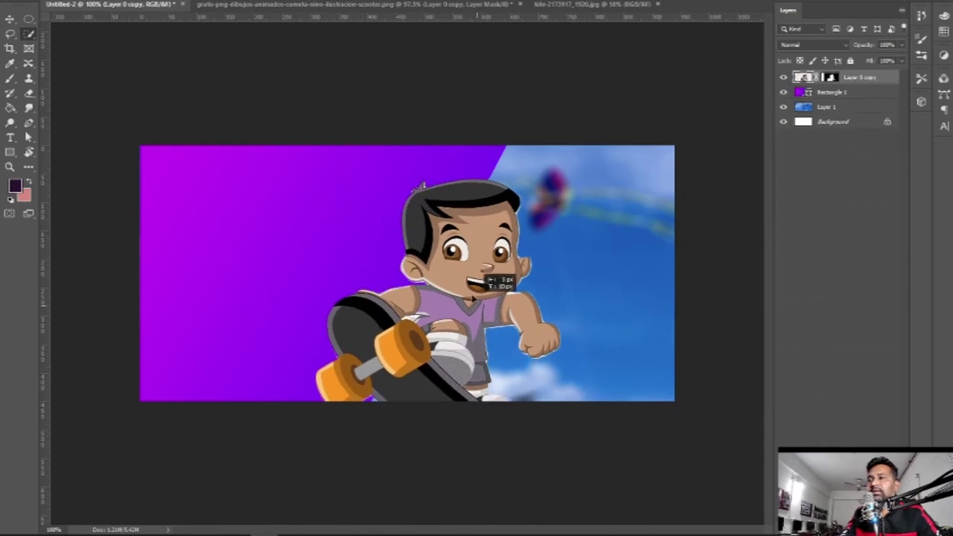
drag(509, 304, 488, 262)
key(ctrl+minus)
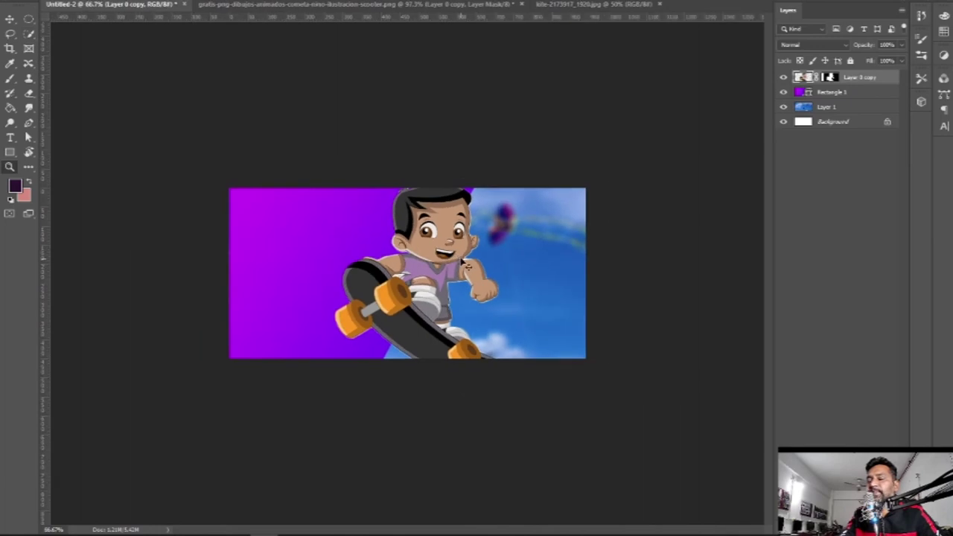
Scale down, flip horizontally and centre the skateboarder in the banner.
key(ctrl+t)
drag(621, 153, 566, 209)
drag(453, 283, 453, 245)
right_click(430, 255)
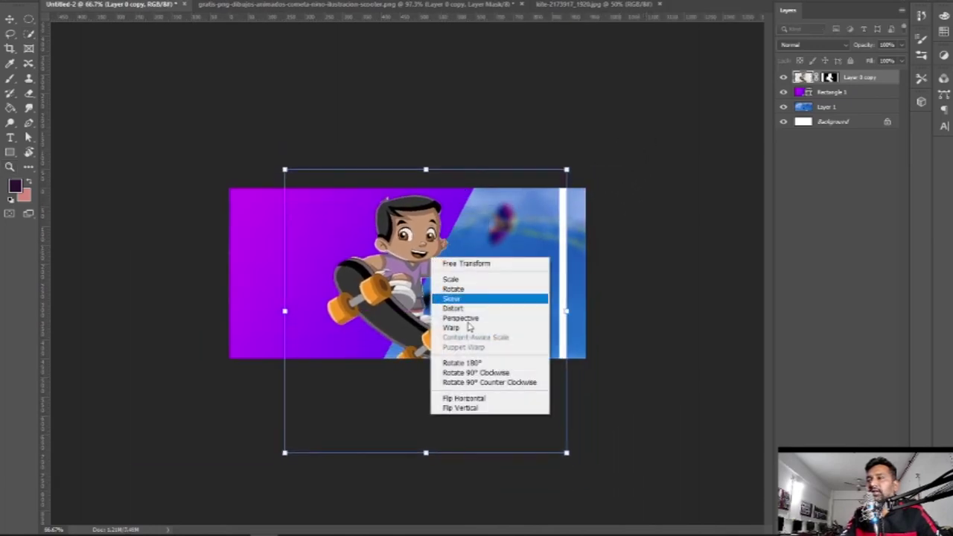
click(470, 396)
drag(487, 277, 441, 269)
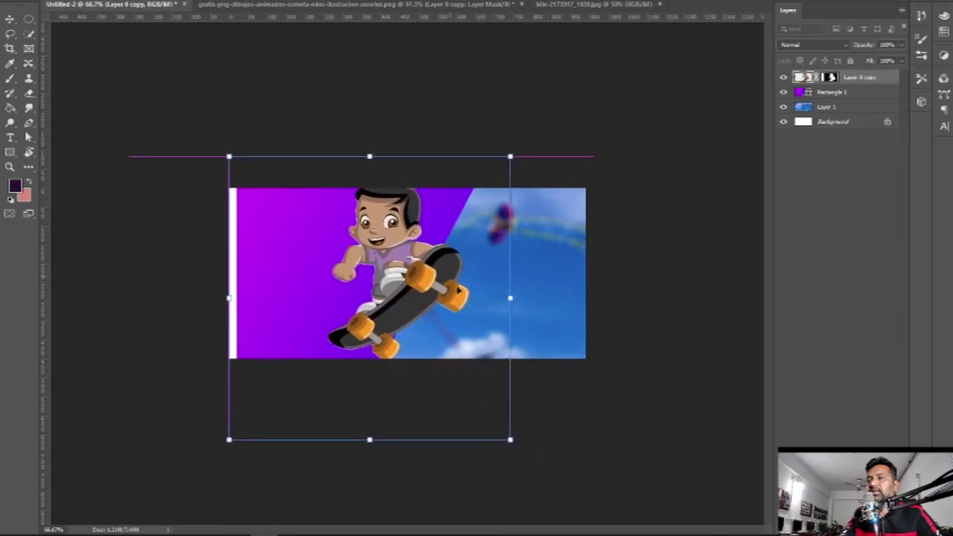
drag(510, 439, 449, 379)
mouse_move(385, 284)
mouse_down()
mouse_move(418, 317)
mouse_move(420, 301)
mouse_up()
key(Return)
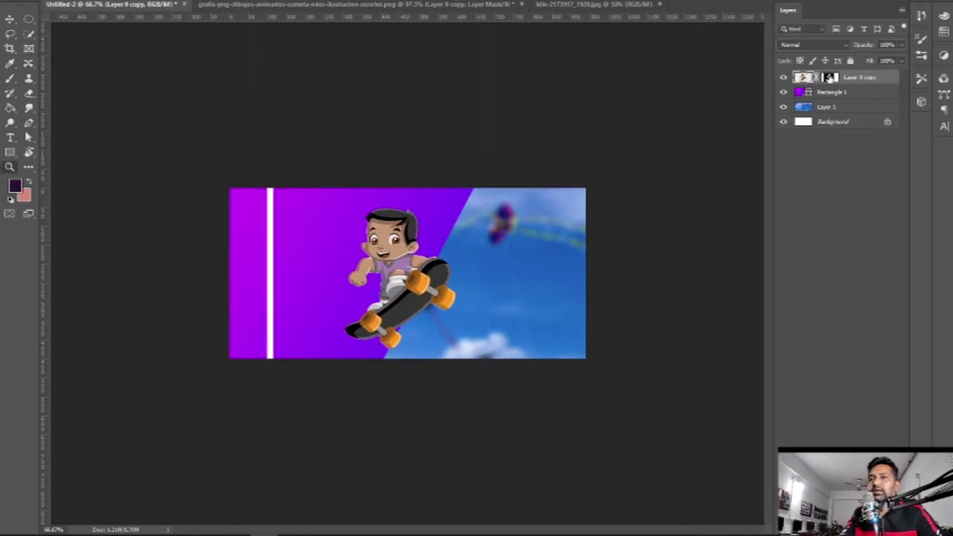
click(830, 78)
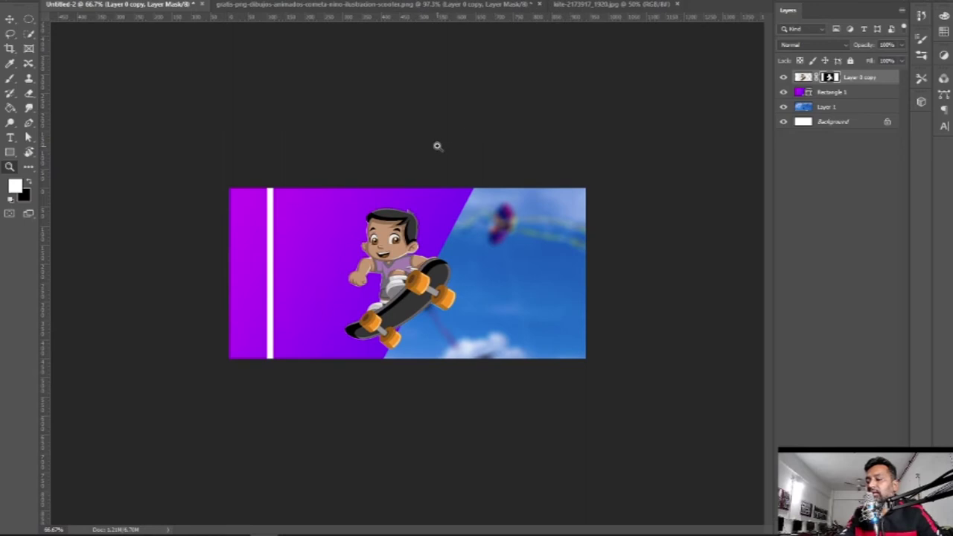
Reset all tools to their defaults via the tool presets.
key(b)
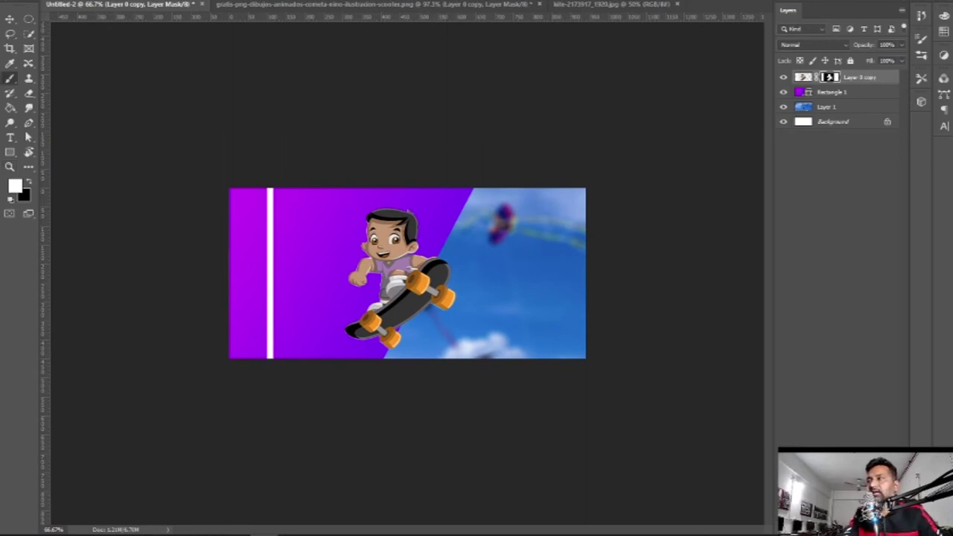
right_click(9, 9)
key(Escape)
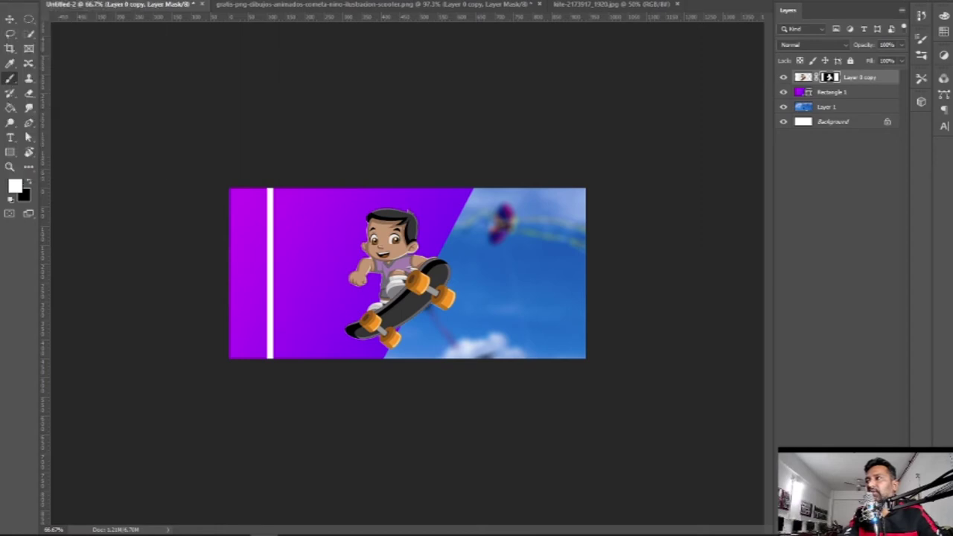
click(15, 2)
click(167, 10)
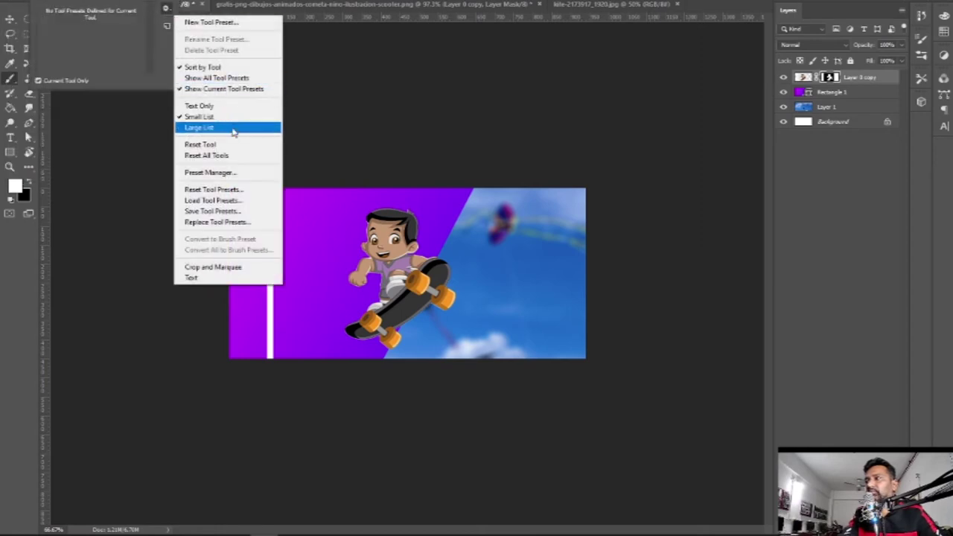
click(237, 155)
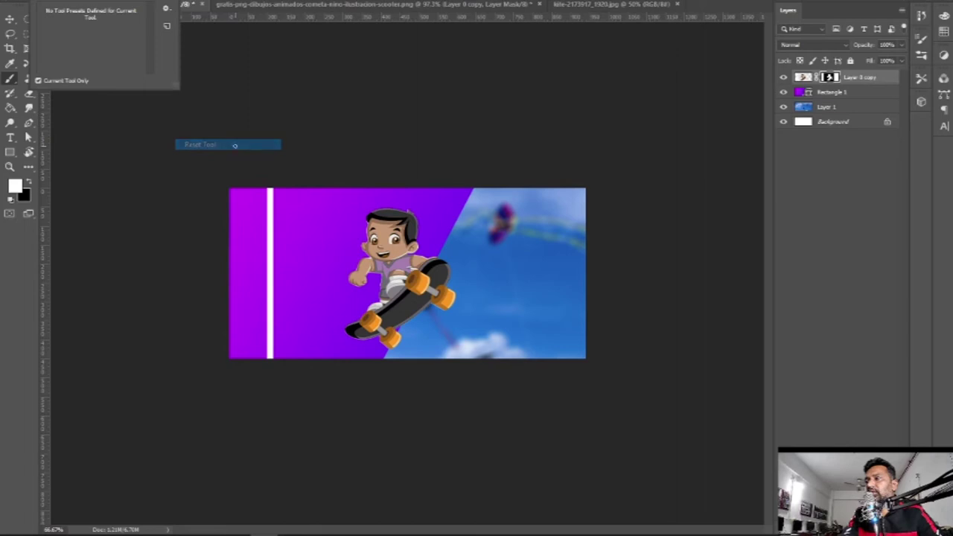
click(128, 4)
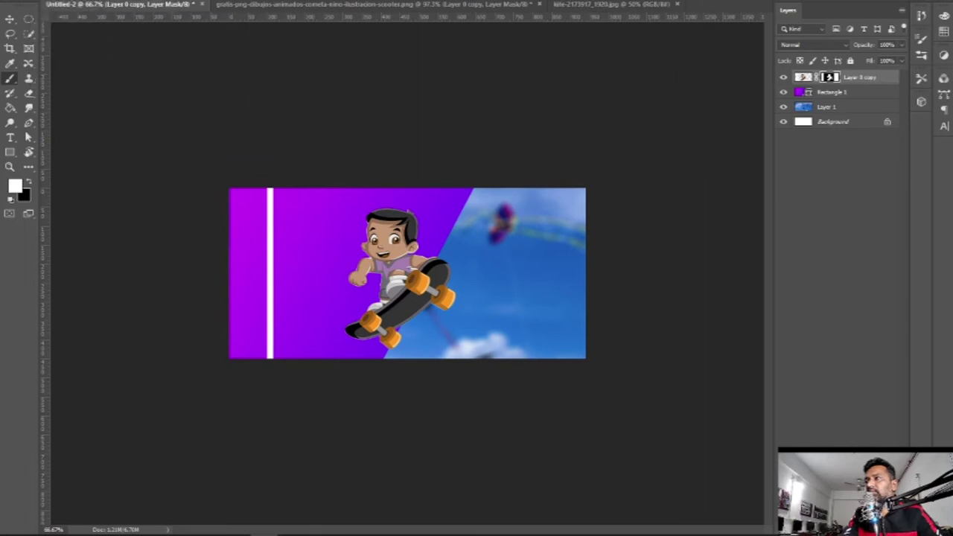
right_click(72, 35)
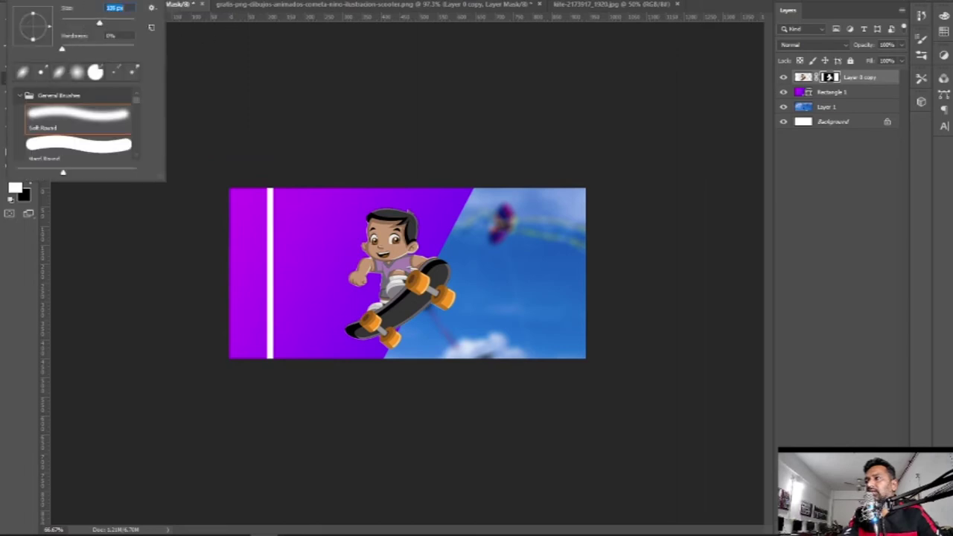
click(258, 156)
Paint the stray white bar out of the skateboarder's mask with a black brush.
right_click(11, 81)
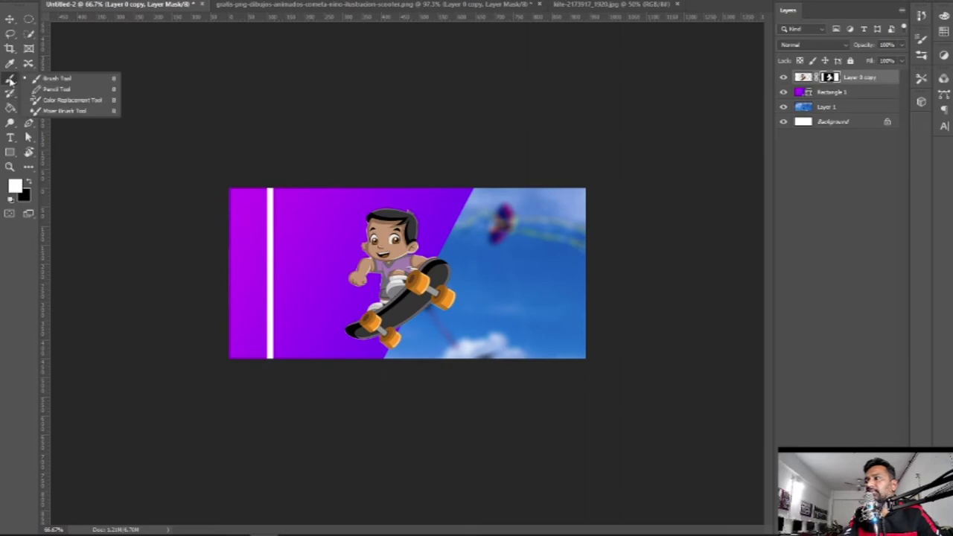
click(57, 79)
drag(270, 190, 281, 324)
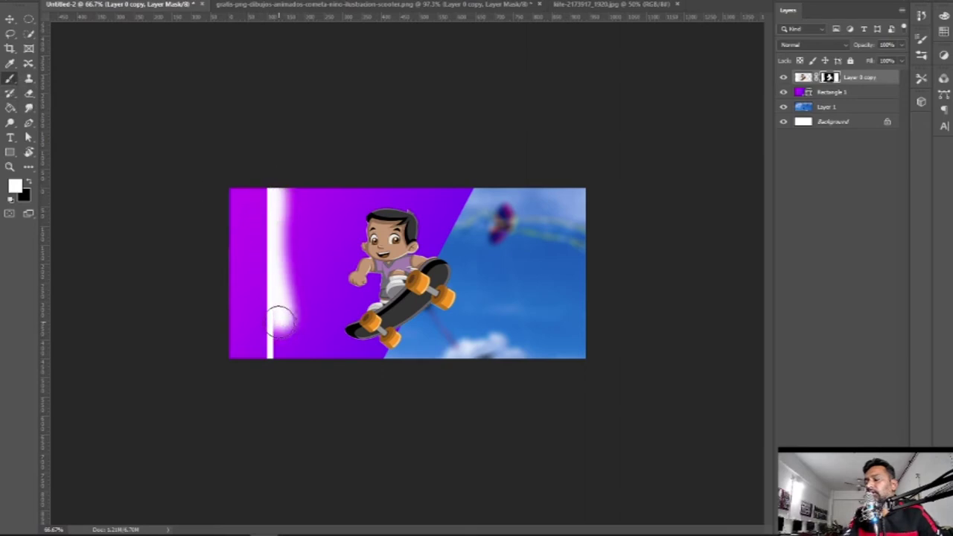
key(x)
drag(261, 172, 277, 366)
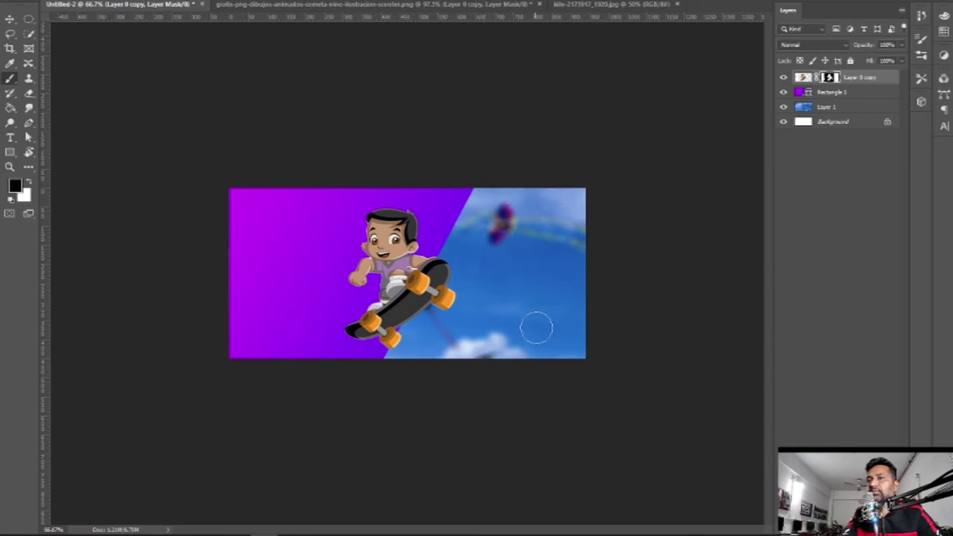
Inspect the skateboard edges up close and nudge the skateboarder slightly up and right.
key(z)
click(460, 348)
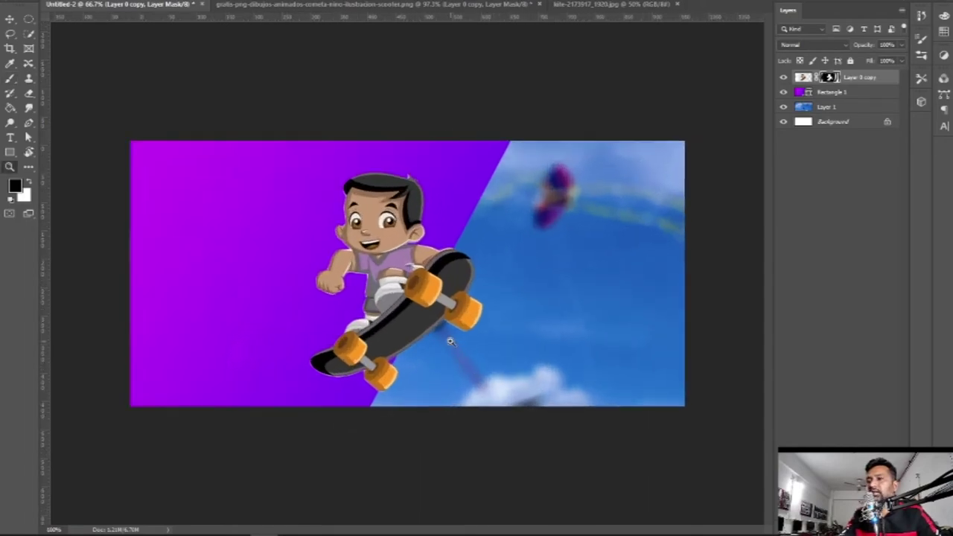
click(447, 369)
drag(444, 371, 500, 219)
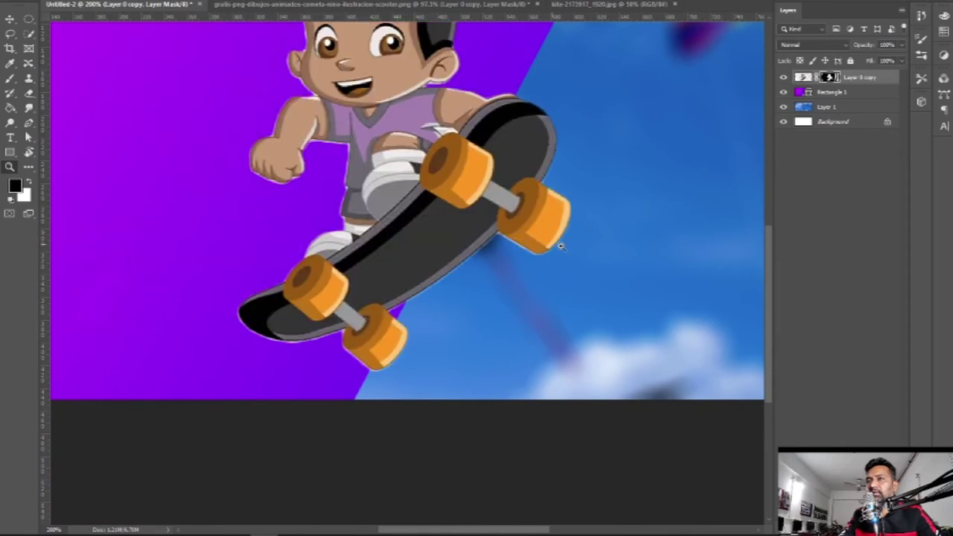
alt+click(558, 248)
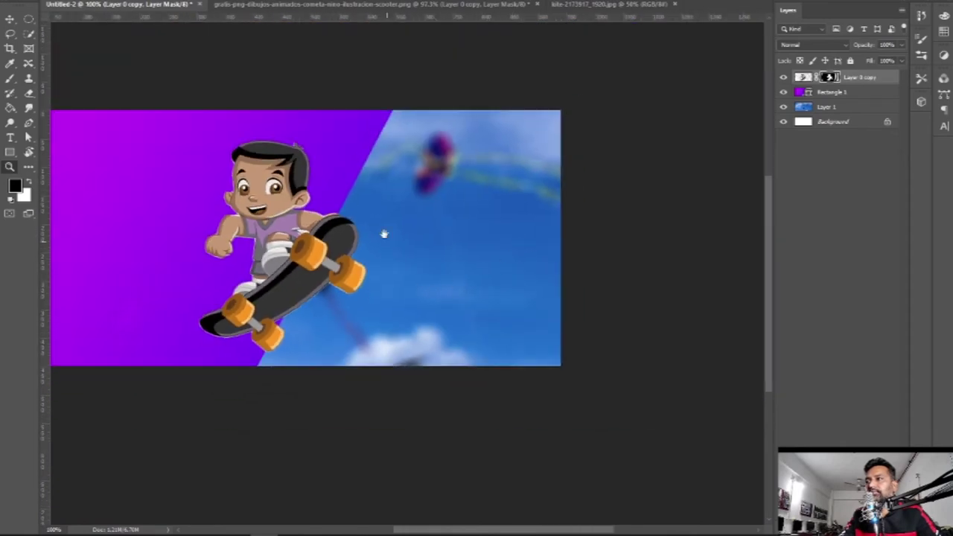
drag(385, 234, 547, 233)
click(470, 268)
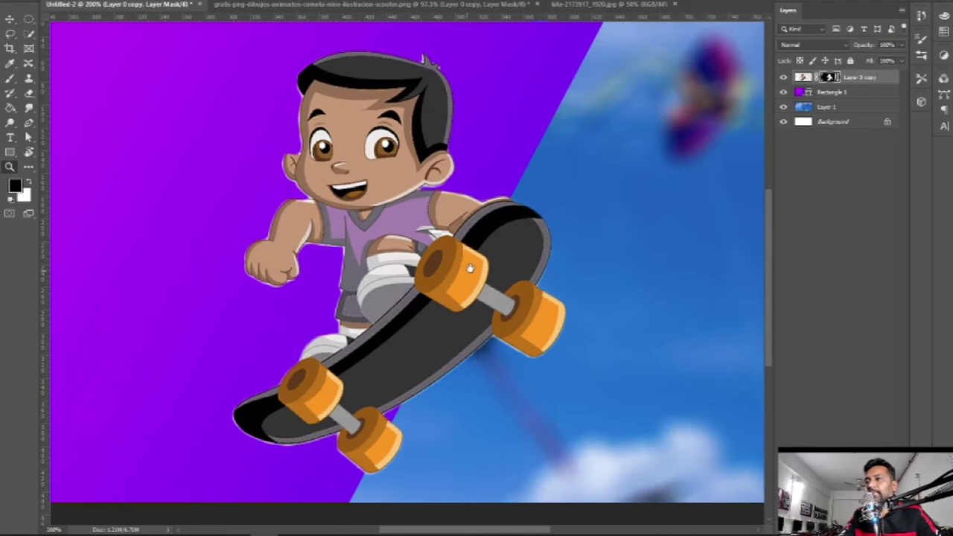
alt+click(470, 268)
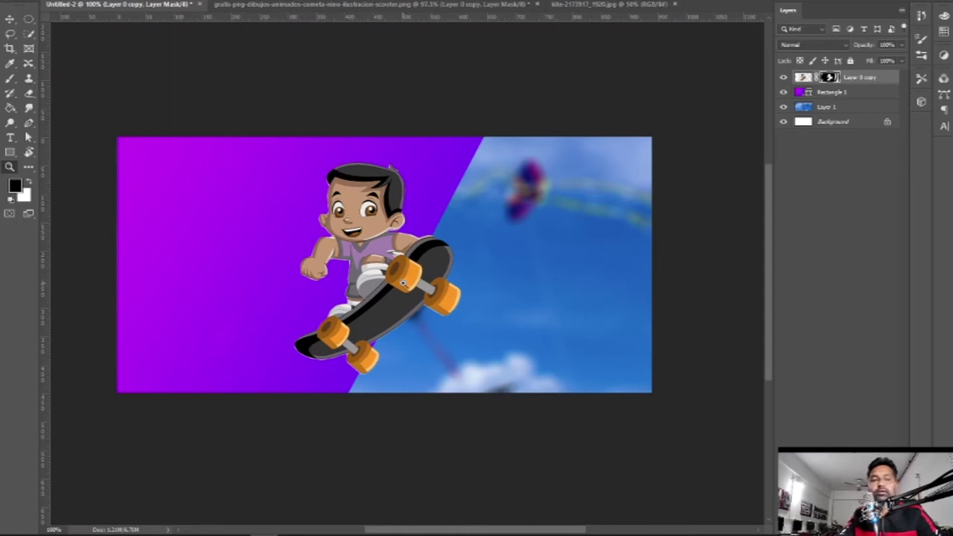
drag(395, 296, 404, 281)
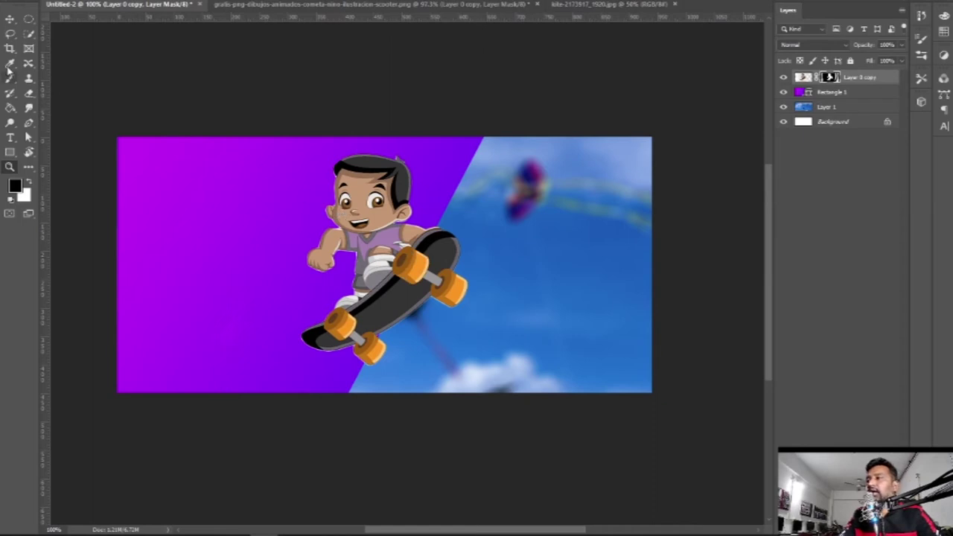
Add a new empty layer with a smaller brush, then switch to Chrome.
key(ctrl+shift+alt+n)
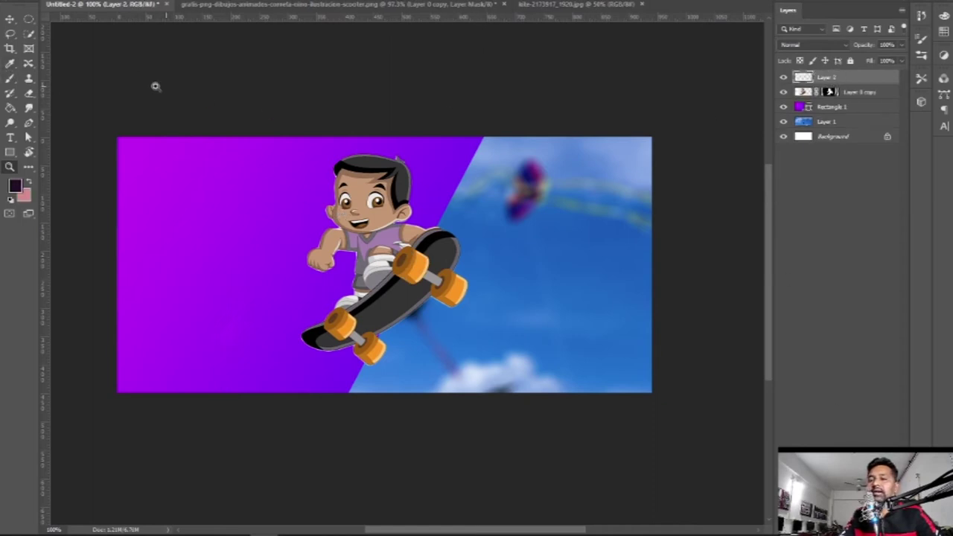
click(9, 79)
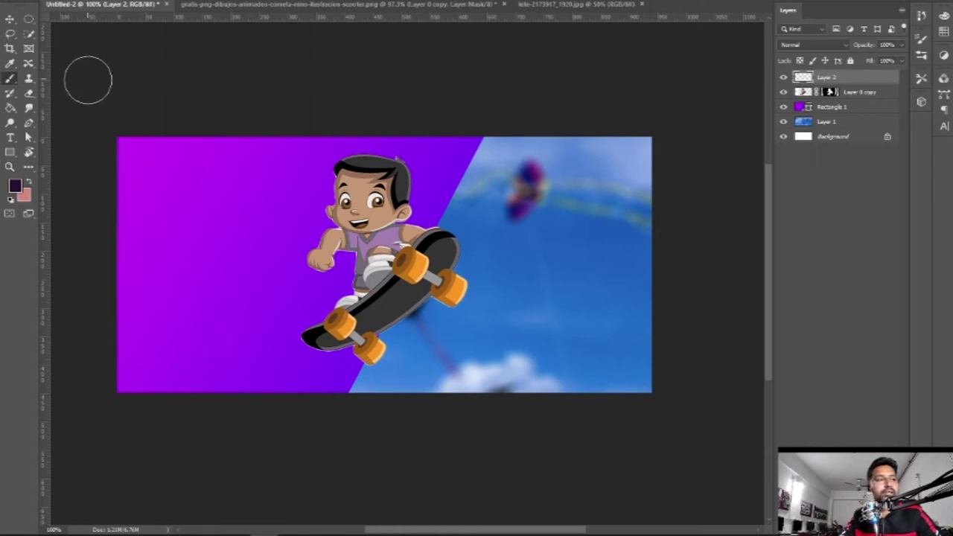
key(bracketleft)
key(bracketleft)
key(bracketleft)
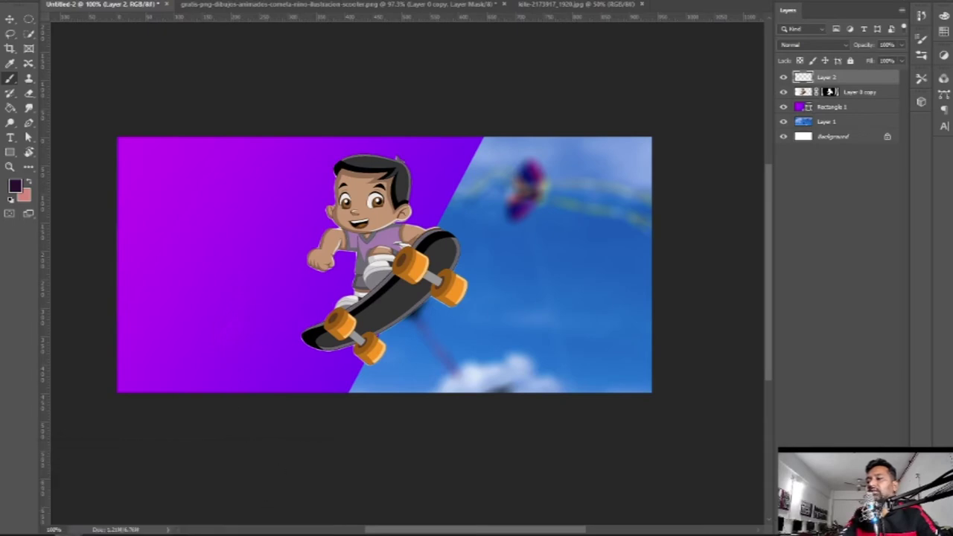
click(88, 489)
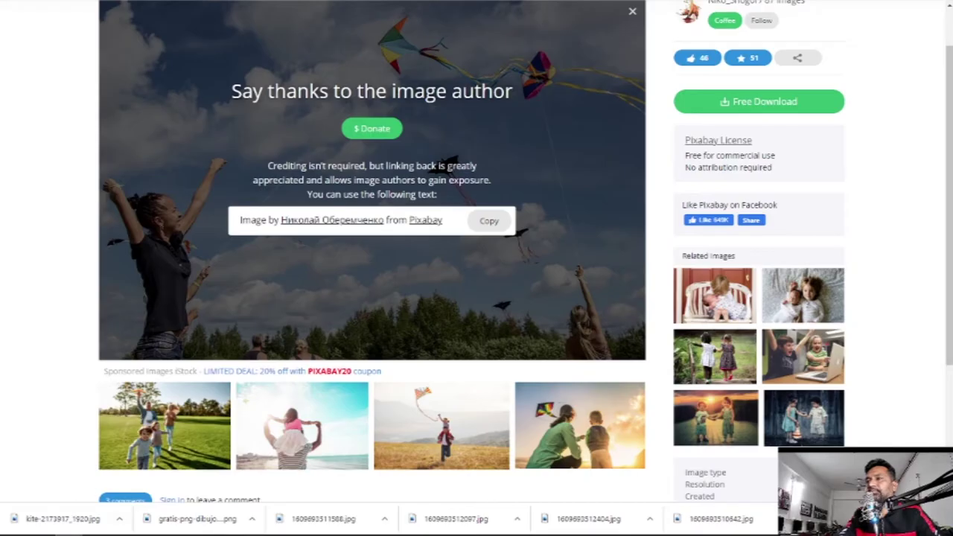
Copy the orange glitter image from the 'sparkle' search and paste it into the banner.
right_click(730, 125)
click(790, 257)
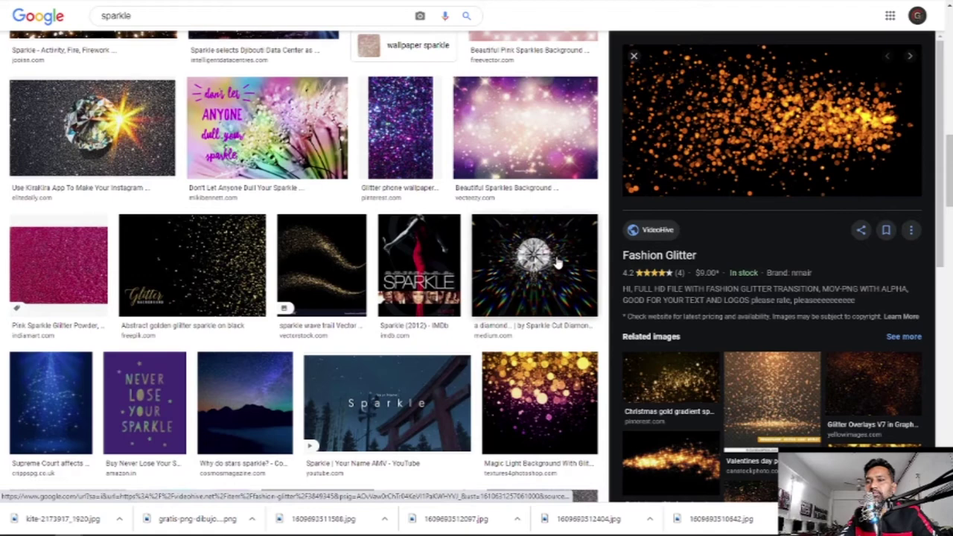
scroll(566, 257, down, 4)
scroll(771, 326, down, 4)
scroll(771, 326, down, 3)
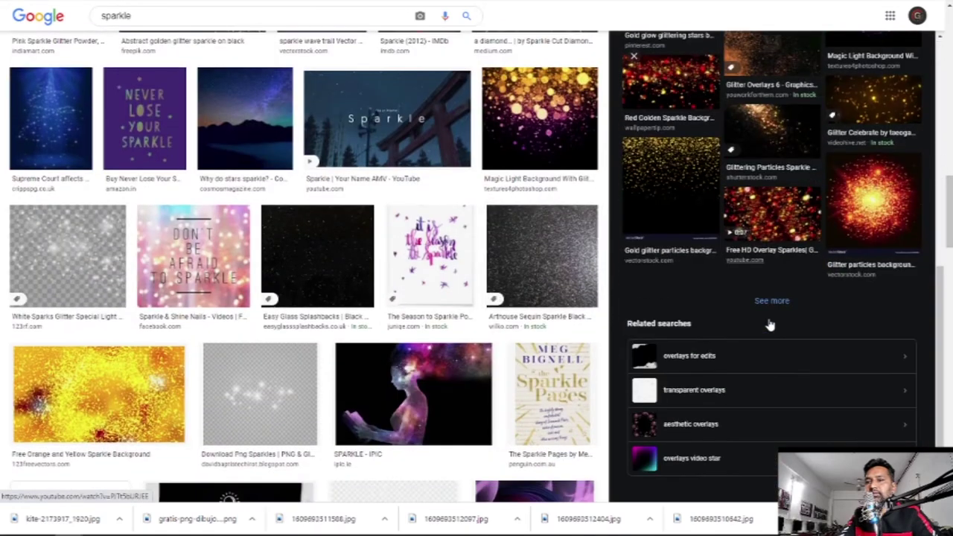
scroll(337, 275, down, 3)
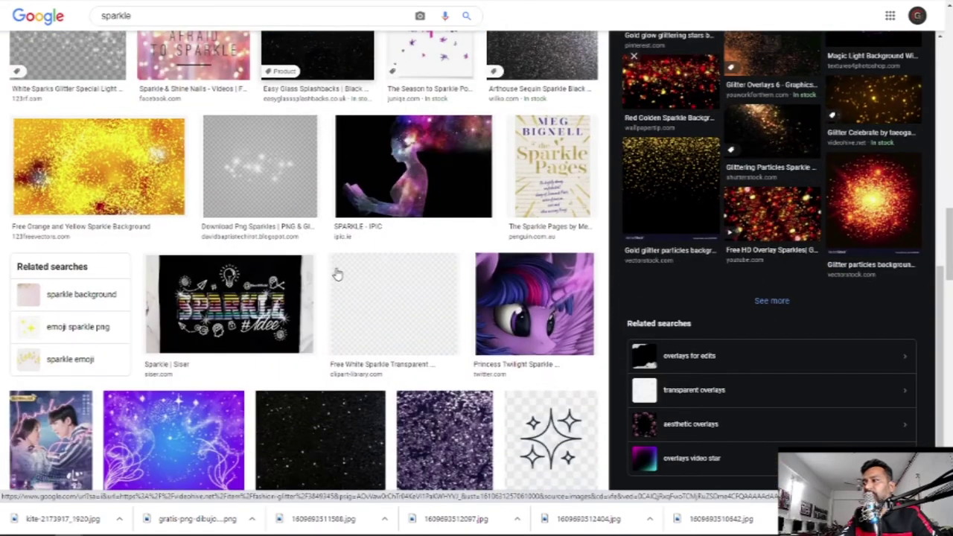
key(alt+Tab)
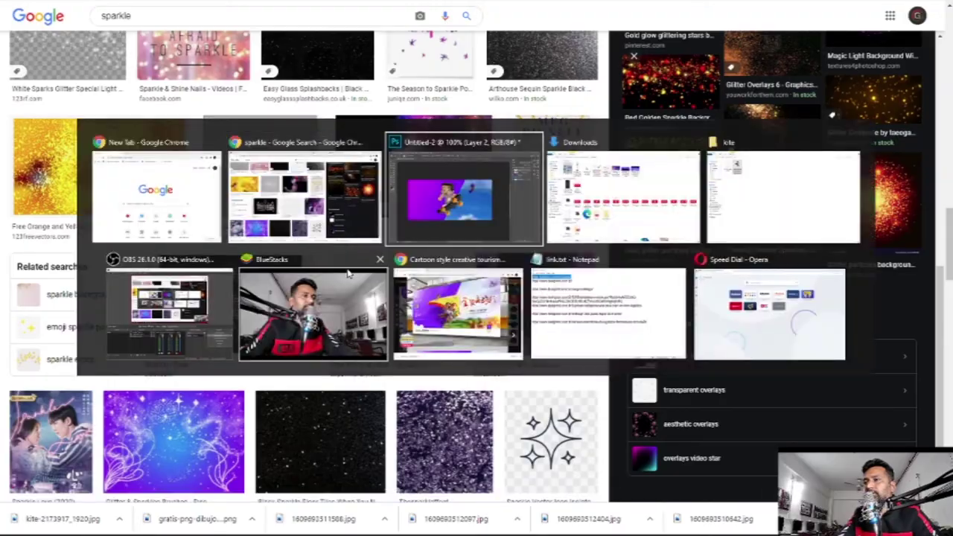
key(ctrl+v)
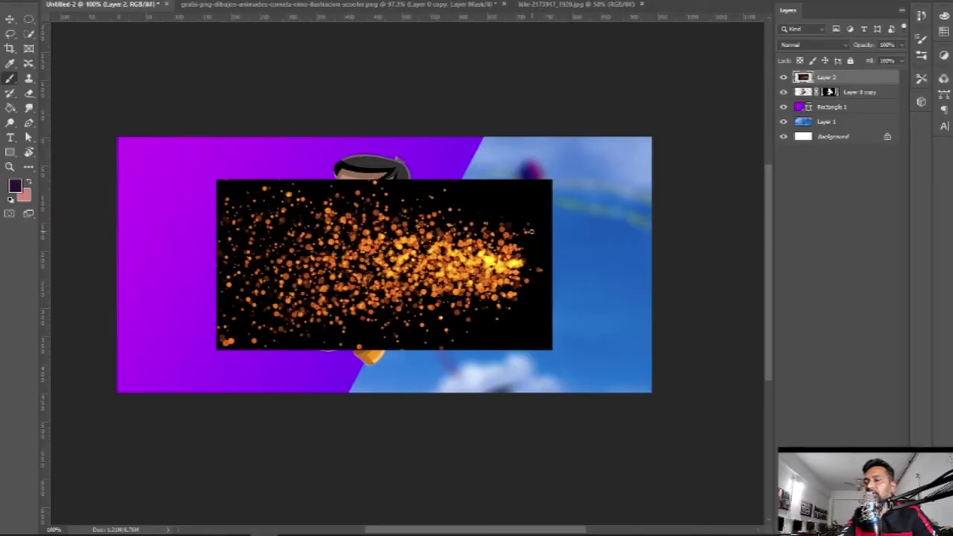
Set the glitter layer to Screen blend and move it below the skateboarder.
click(812, 44)
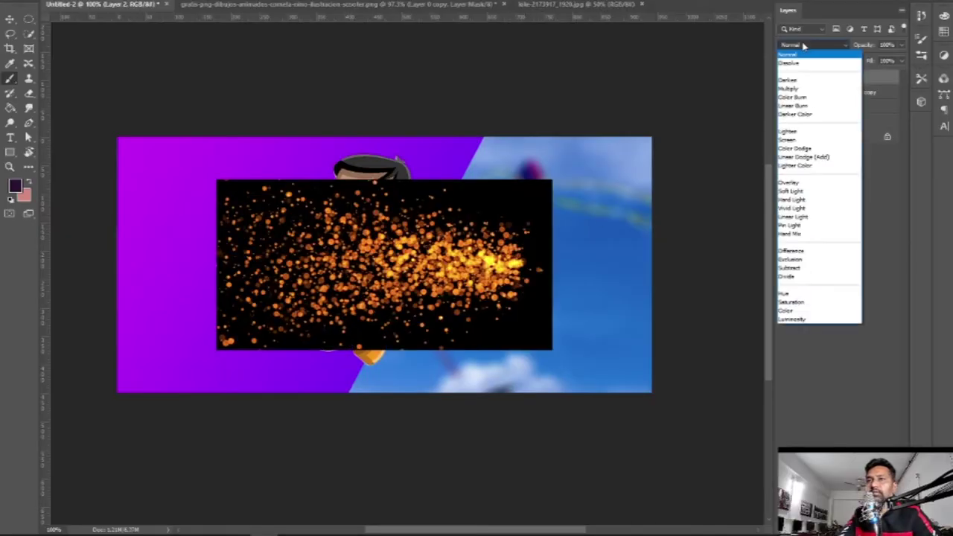
click(809, 108)
click(803, 44)
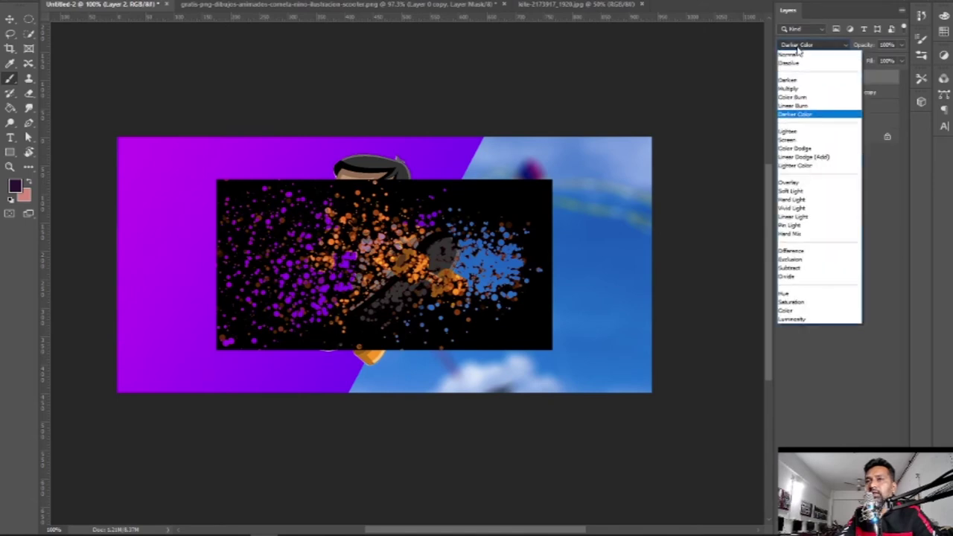
click(802, 139)
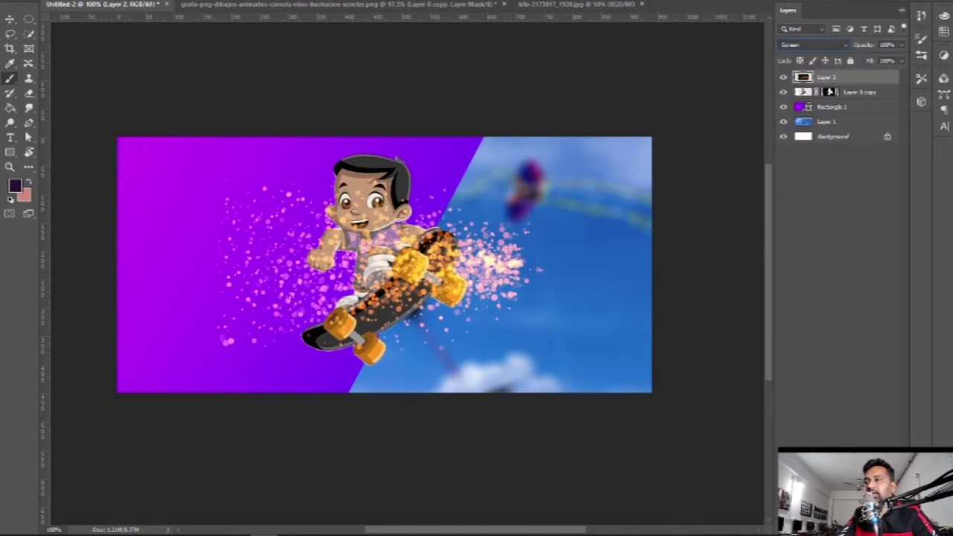
drag(839, 88, 827, 112)
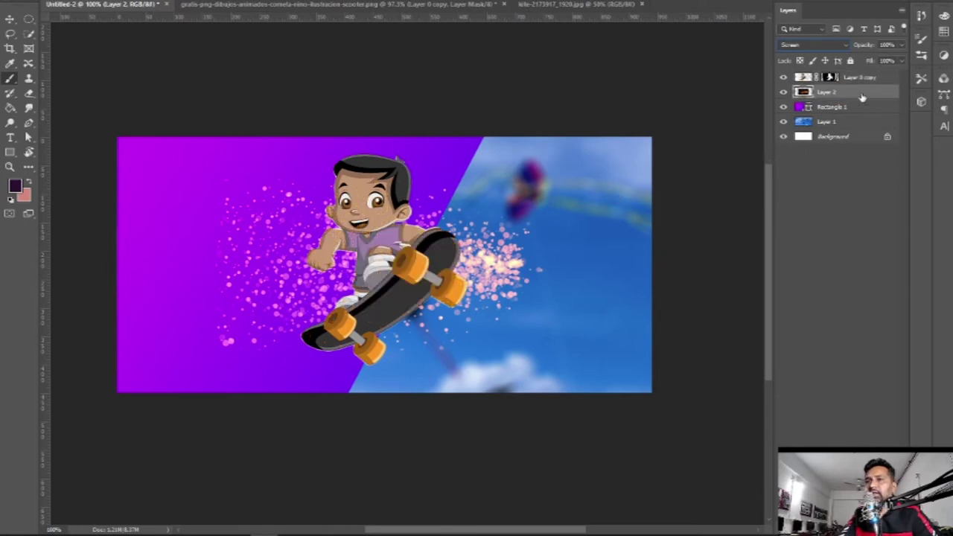
Flip the glitter horizontally, enlarge it and shift it left.
key(ctrl+t)
right_click(491, 222)
click(526, 362)
drag(507, 339, 469, 260)
key(Return)
key(b)
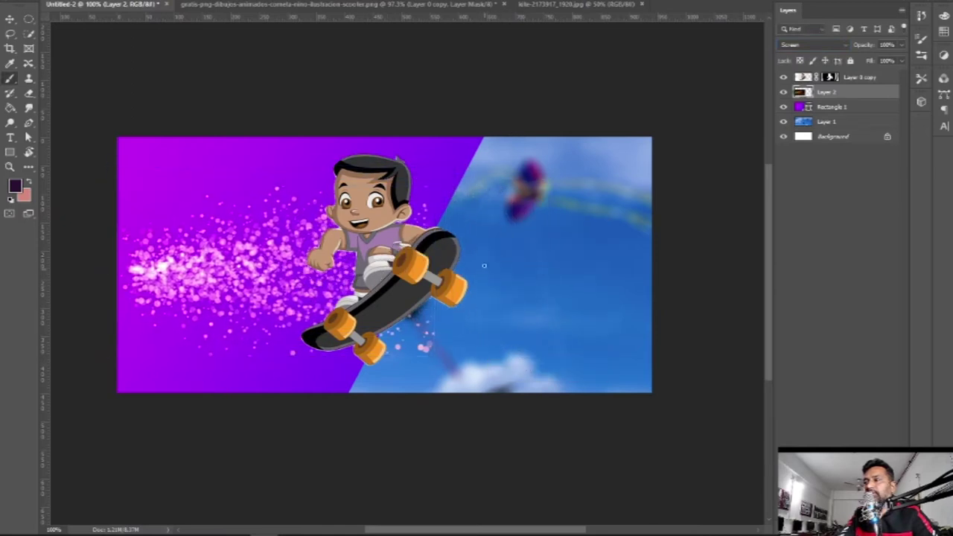
key(v)
key(b)
Rotate the glitter about 45° into a diagonal trail and add a layer mask.
key(ctrl+t)
mouse_move(440, 170)
mouse_down()
mouse_move(374, 323)
mouse_move(379, 261)
mouse_move(412, 287)
mouse_up()
key(Return)
key(b)
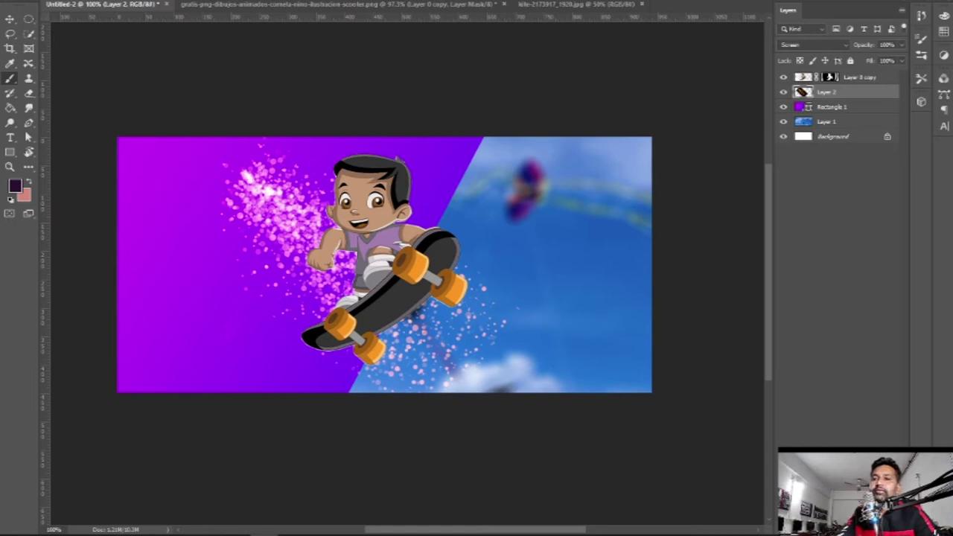
click(842, 526)
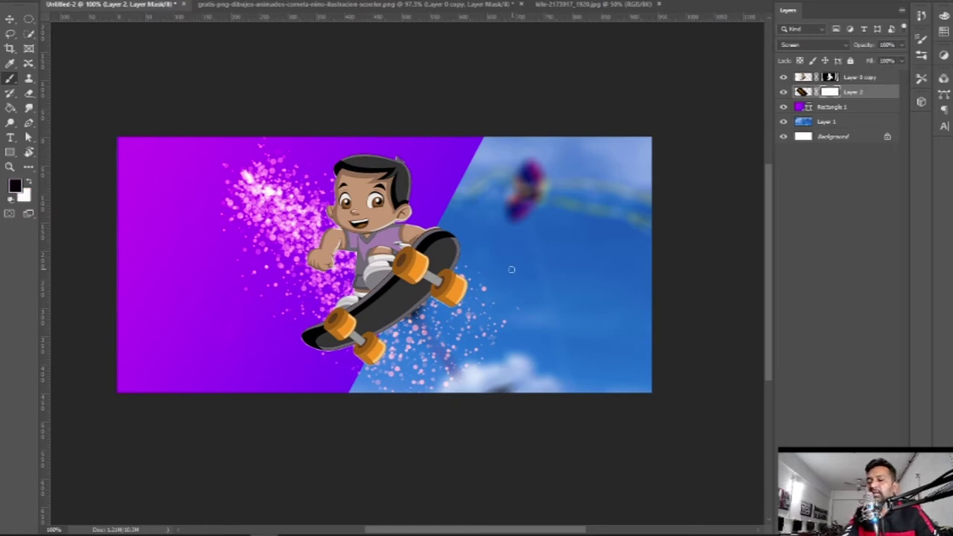
Mask out the sparkles below the skateboard, then rotate and shift the glitter up-right.
drag(414, 340, 439, 357)
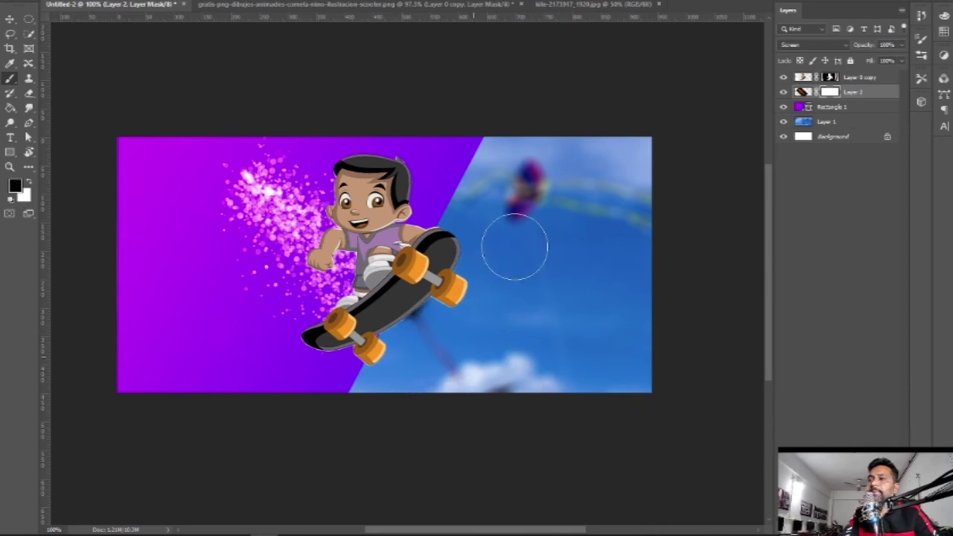
key(ctrl+t)
drag(569, 128, 562, 86)
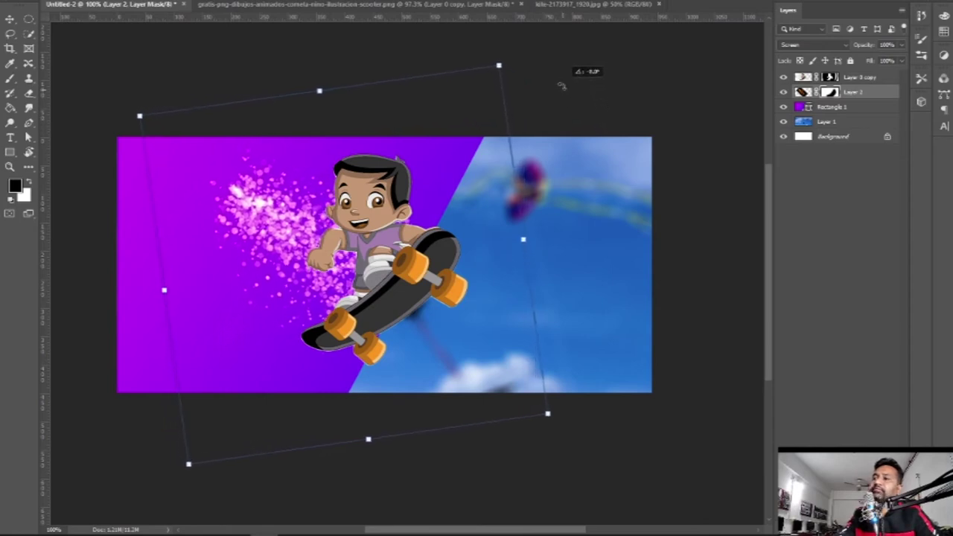
drag(436, 249, 451, 236)
key(Return)
key(b)
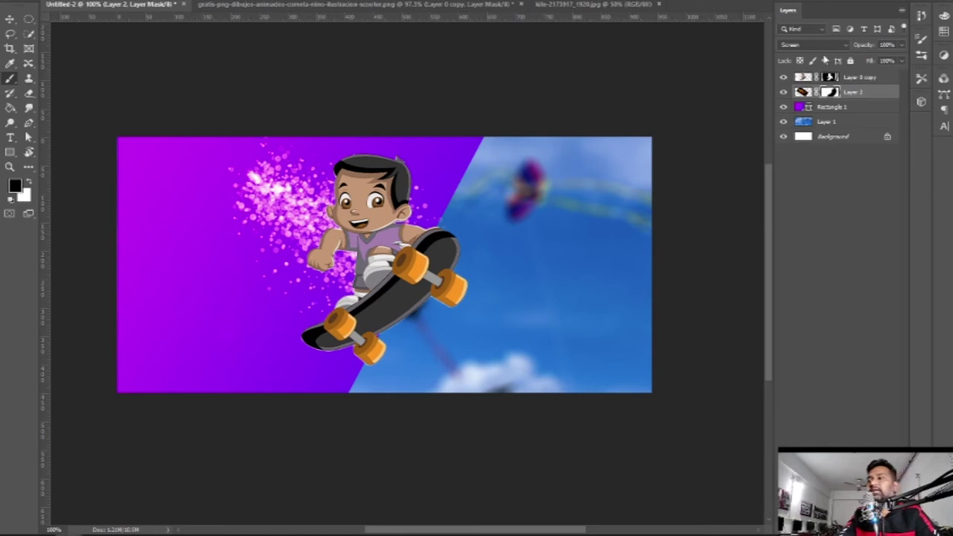
key(alt+bracketright)
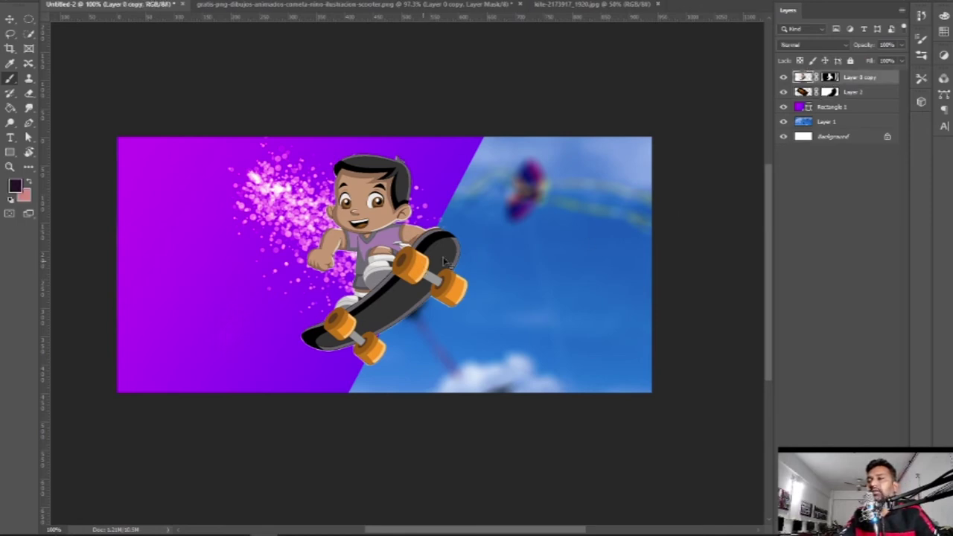
Start a black drop shadow on Layer 0 copy, offset down-left of the boy.
click(819, 527)
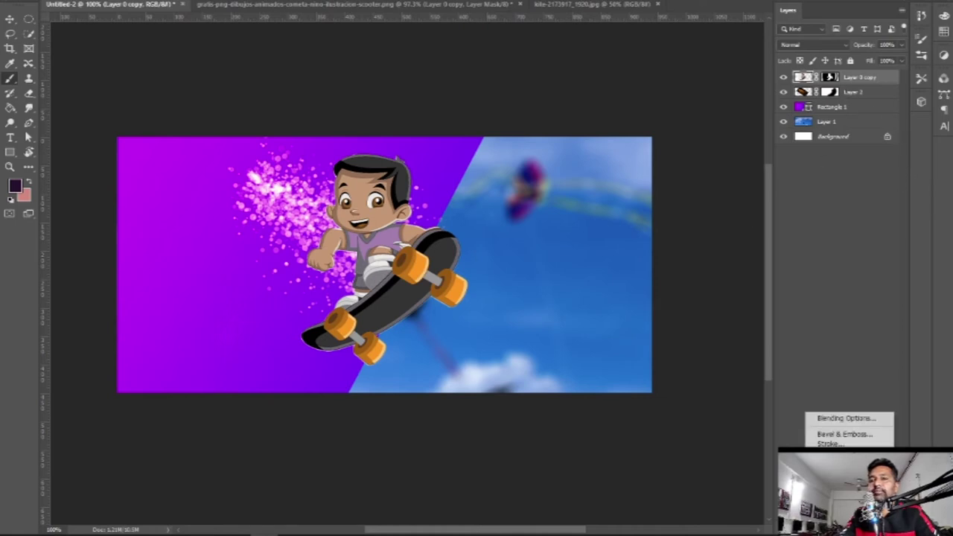
key(Escape)
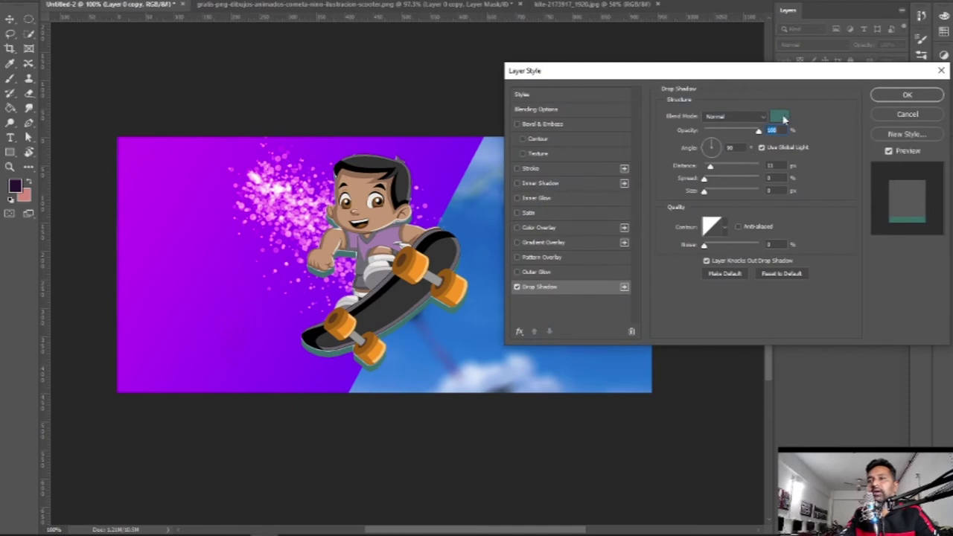
click(780, 117)
text(000000)
key(Return)
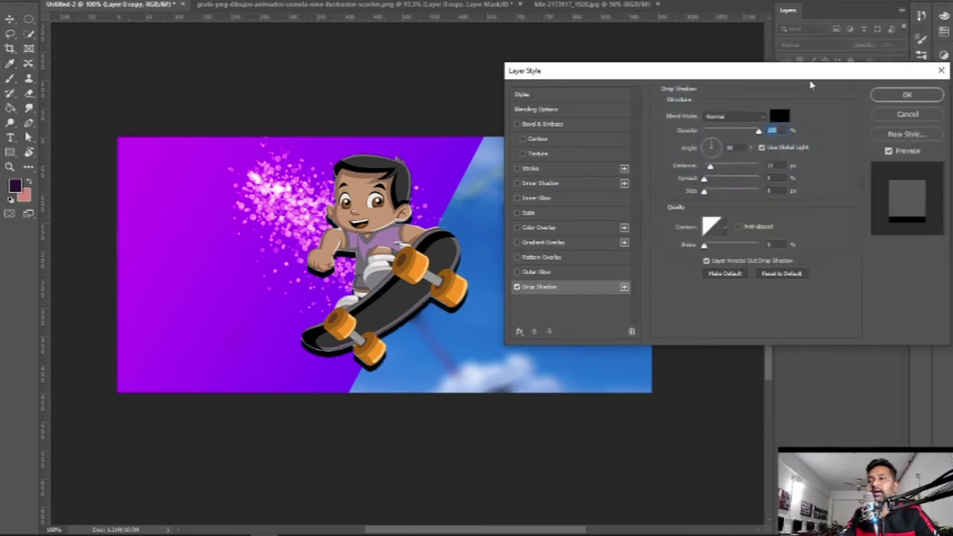
drag(334, 327, 298, 356)
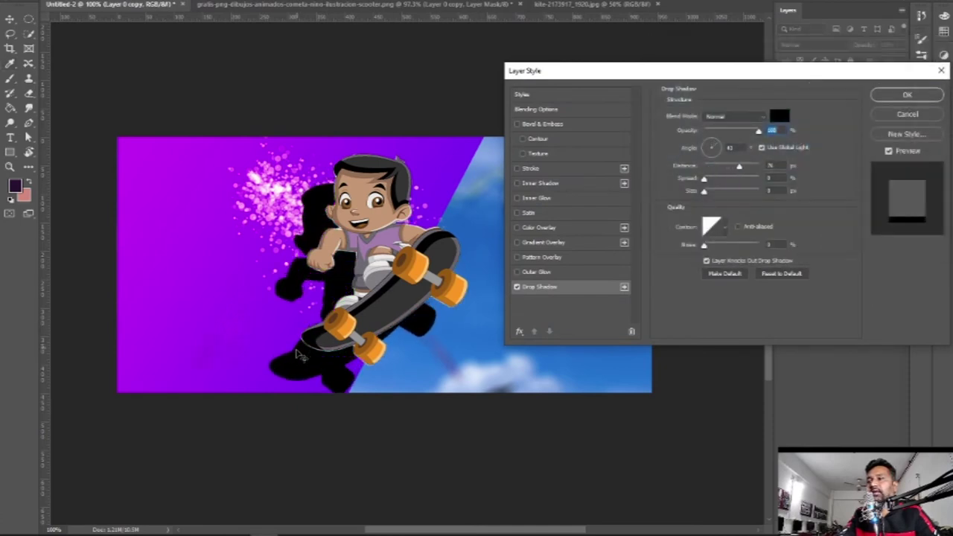
Set the shadow to Soft Light at 28% opacity, adjust angle and distance, and apply.
click(708, 131)
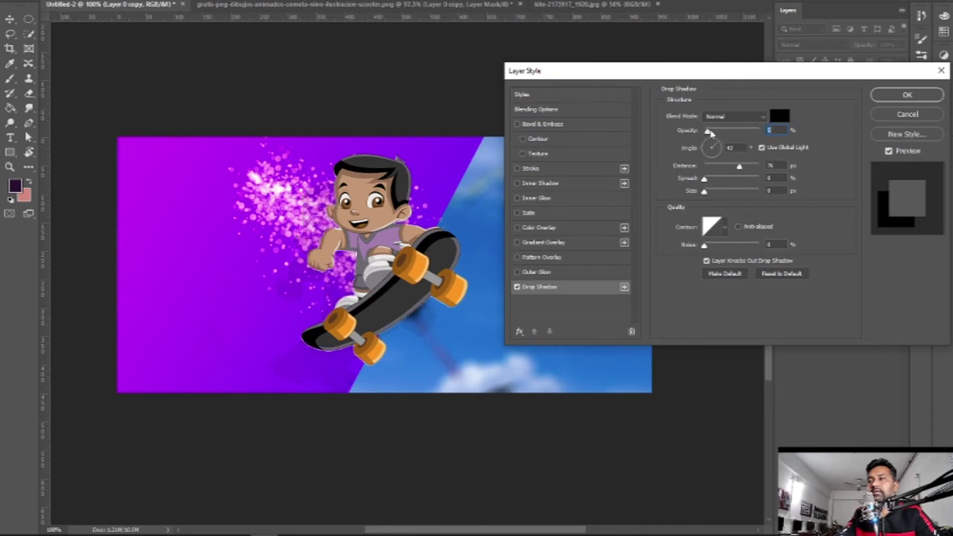
click(732, 117)
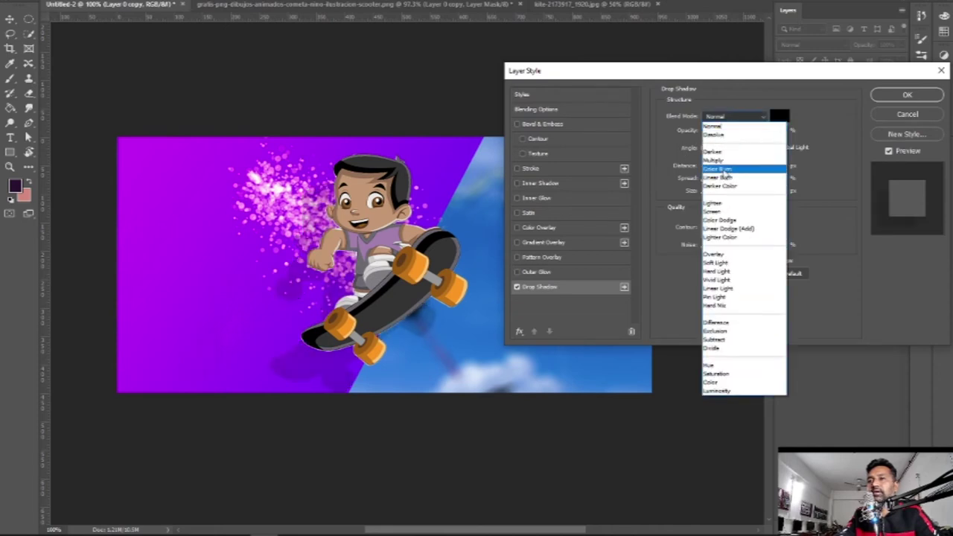
click(724, 172)
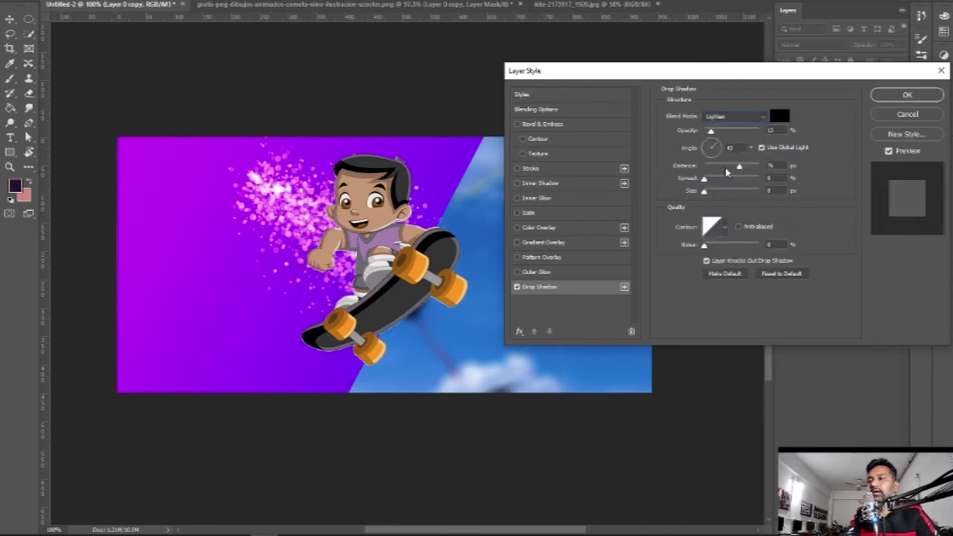
key(Down)
key(Down)
key(Down)
key(Down)
key(Down)
key(Down)
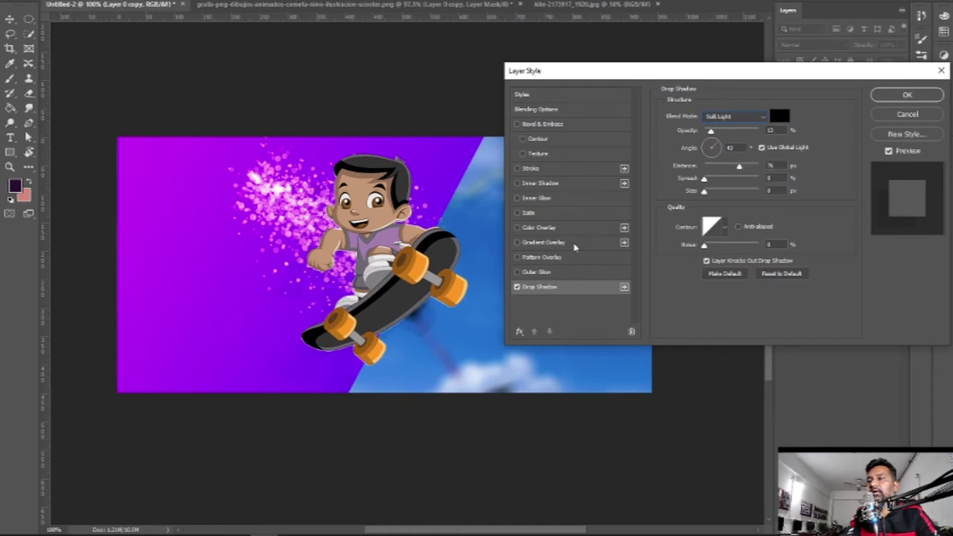
mouse_move(363, 365)
mouse_down()
mouse_move(384, 350)
mouse_move(387, 363)
mouse_up()
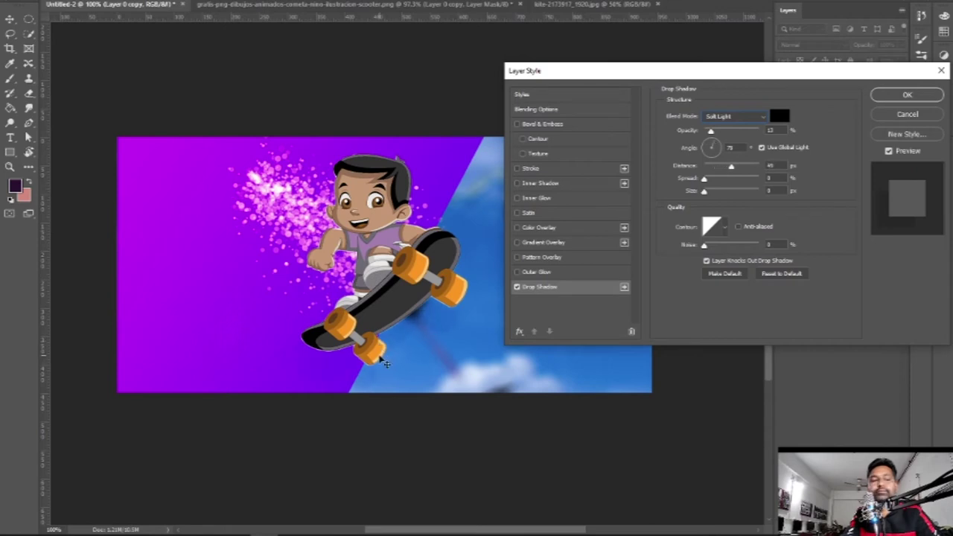
drag(386, 364, 358, 339)
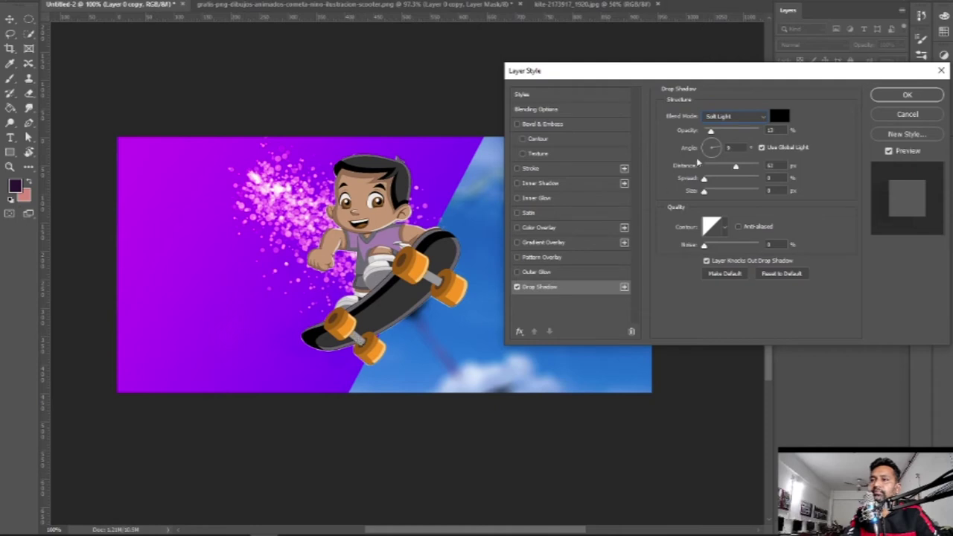
drag(711, 131, 726, 133)
click(905, 95)
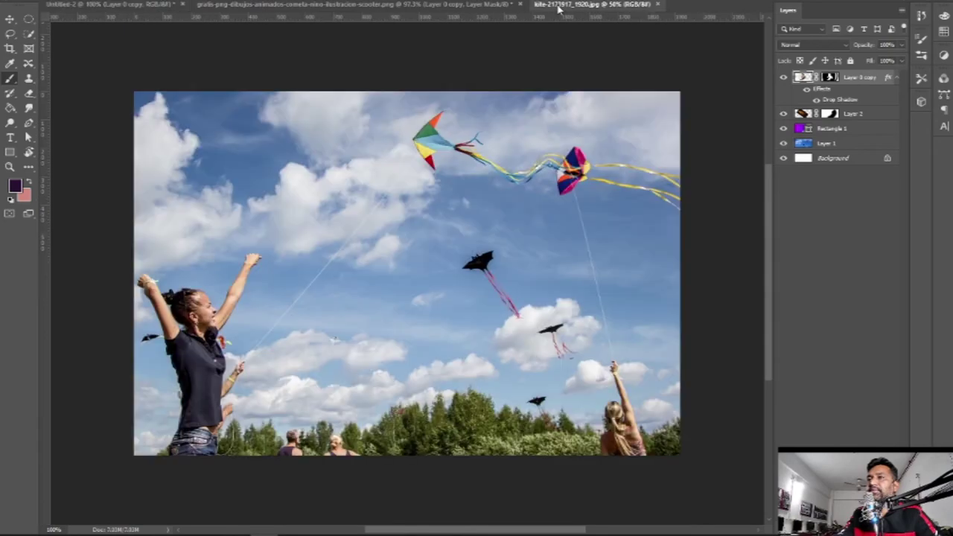
Compare the kite and skateboarder documents, then select the banner's blurred kite layer.
click(557, 6)
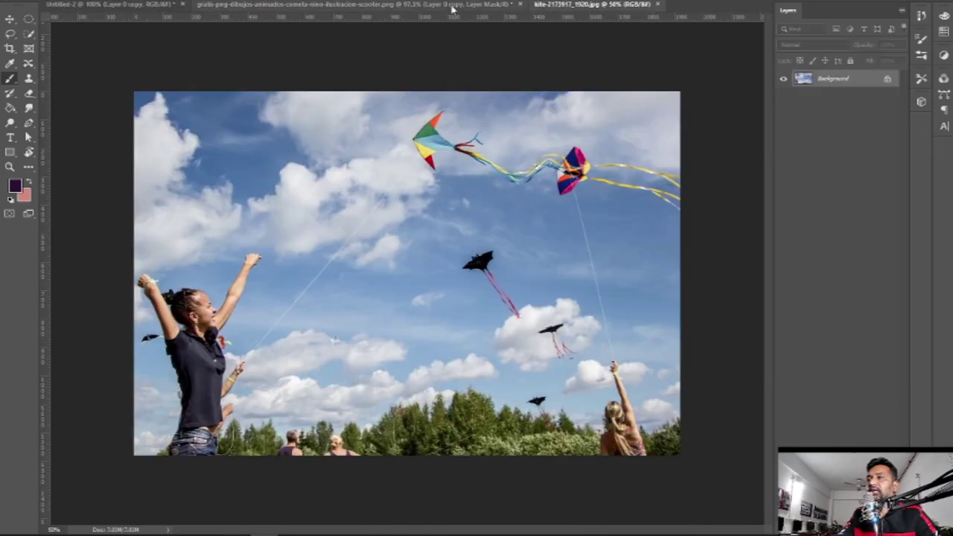
click(450, 6)
click(139, 5)
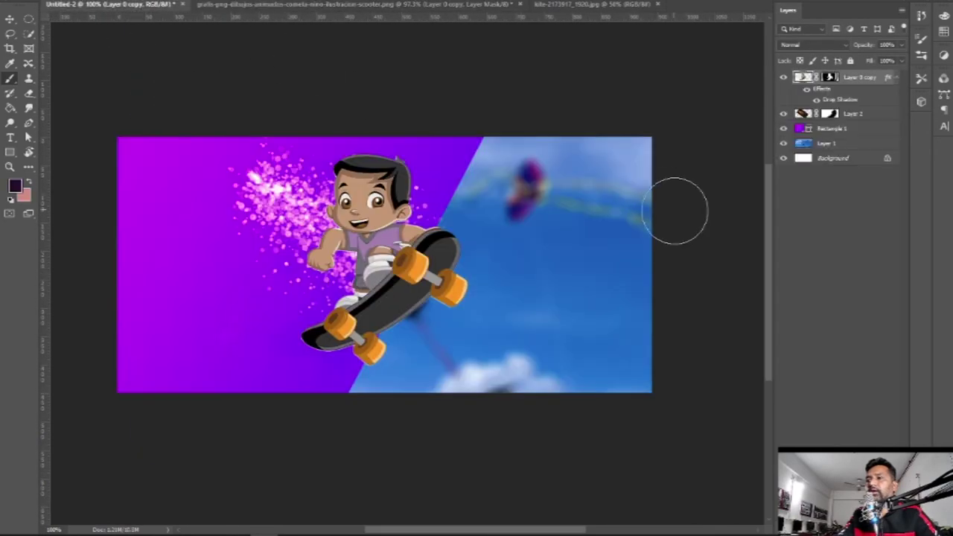
ctrl+click(595, 226)
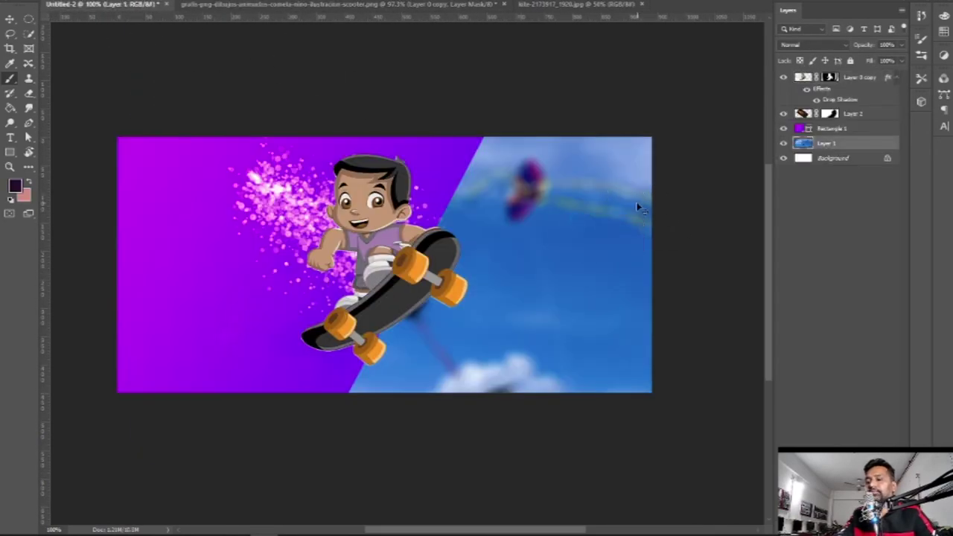
Nudge the kite sky photo right and down with Shift+arrow keys.
key(shift+Right)
key(shift+Right)
key(shift+Right)
key(shift+Right)
key(shift+Right)
key(shift+Right)
key(shift+Right)
key(shift+Right)
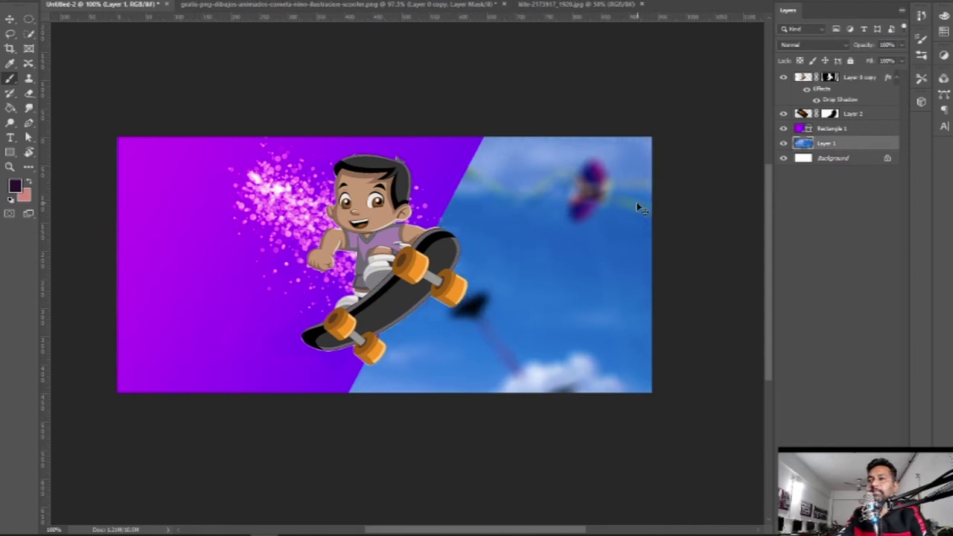
key(shift+Right)
key(shift+Right)
key(shift+Right)
key(shift+Right)
key(shift+Right)
key(shift+Right)
key(shift+Right)
key(shift+Right)
key(shift+Down)
key(shift+Right)
key(shift+Right)
key(shift+Down)
key(shift+Right)
key(shift+Right)
key(shift+Right)
key(shift+Down)
key(shift+Down)
key(shift+Down)
key(shift+Left)
key(shift+Left)
key(shift+Down)
key(shift+Left)
key(shift+Left)
key(shift+Left)
key(shift+Left)
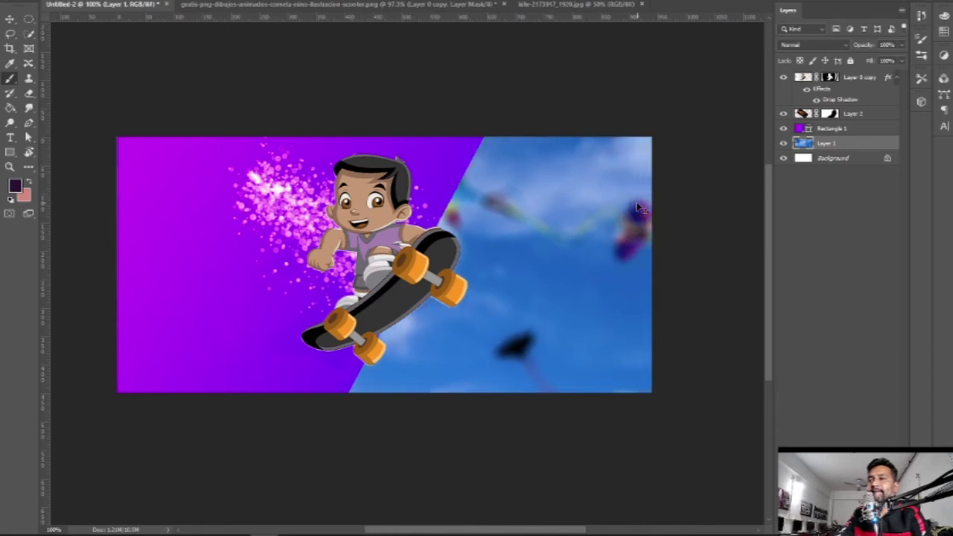
key(shift+Left)
key(shift+Left)
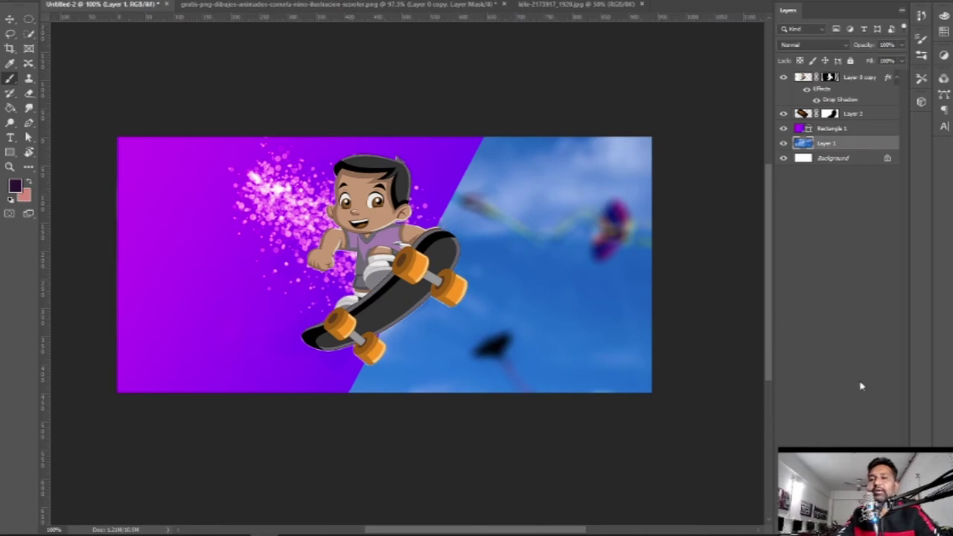
click(855, 129)
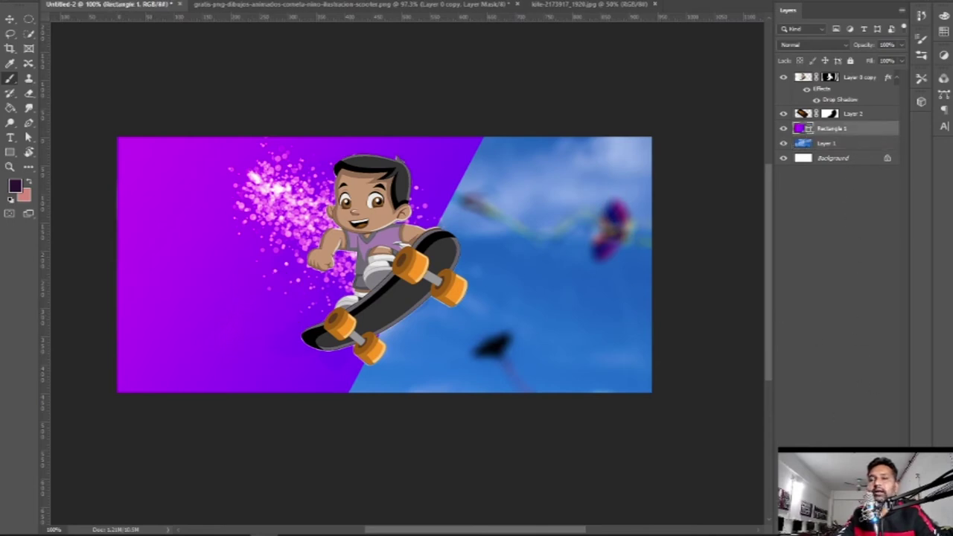
Add a new layer and select a rectangular strip along the banner's bottom edge.
key(ctrl+shift+alt+n)
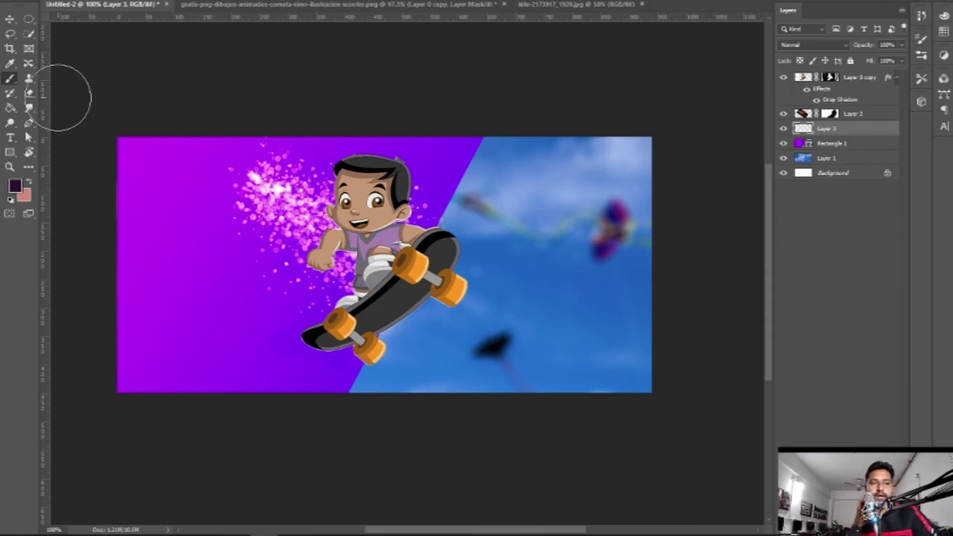
right_click(29, 19)
click(74, 24)
drag(116, 367, 704, 426)
key(Down)
key(Down)
key(Down)
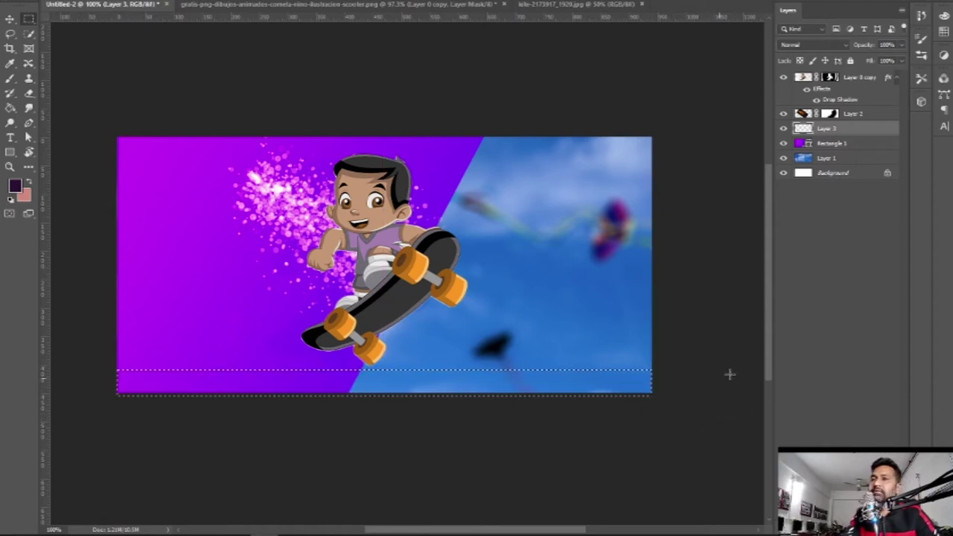
Fill the bottom strip with white, deselect, and nudge it into place.
click(11, 201)
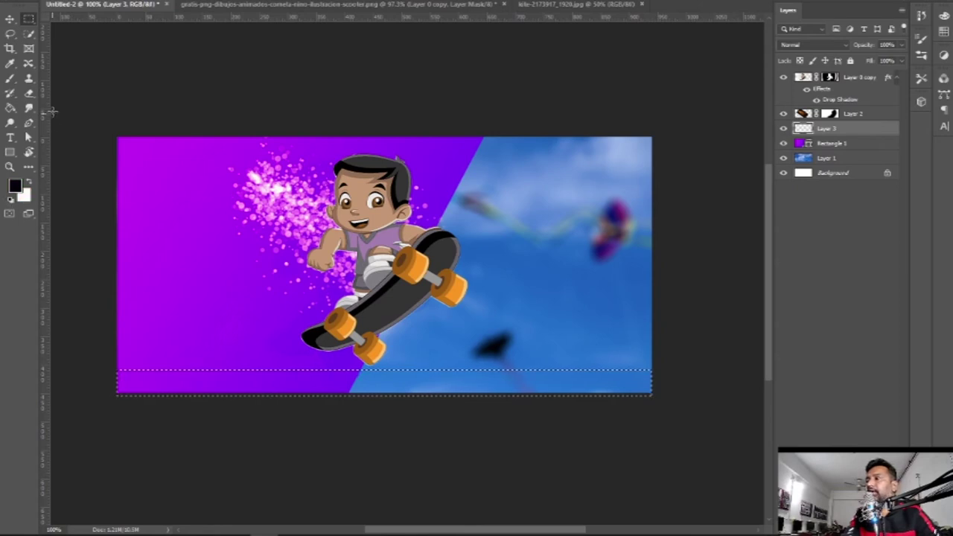
click(10, 107)
click(29, 181)
click(183, 380)
key(ctrl+d)
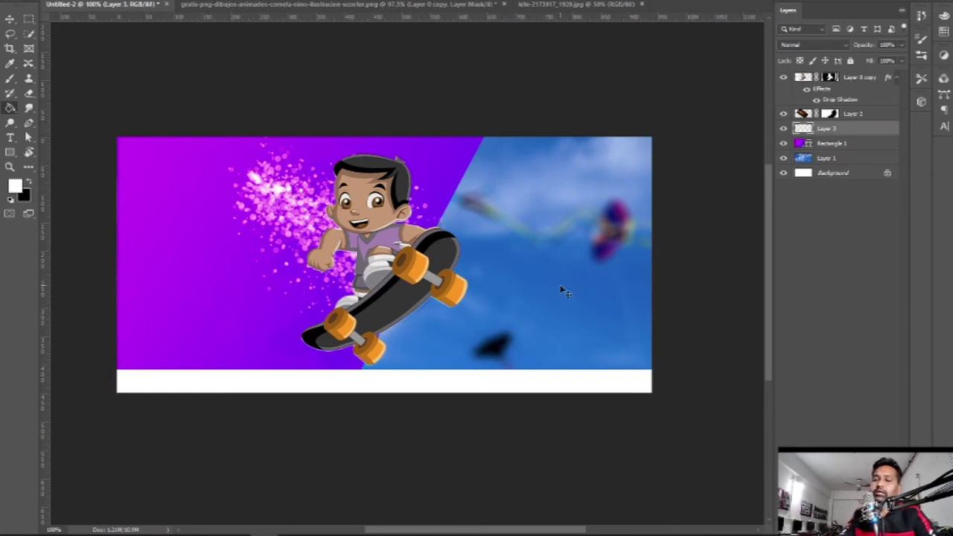
key(shift+Down)
key(shift+Down)
key(Up)
key(Up)
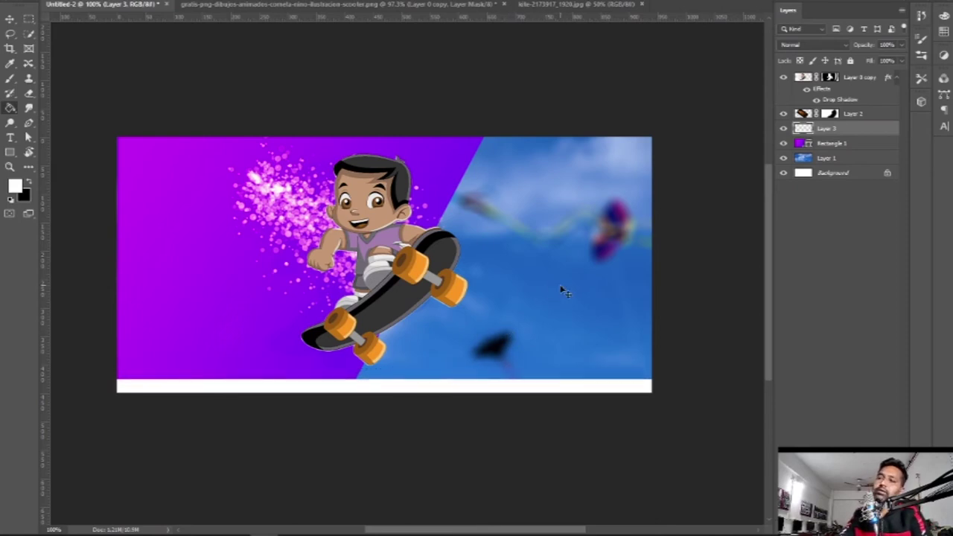
key(Up)
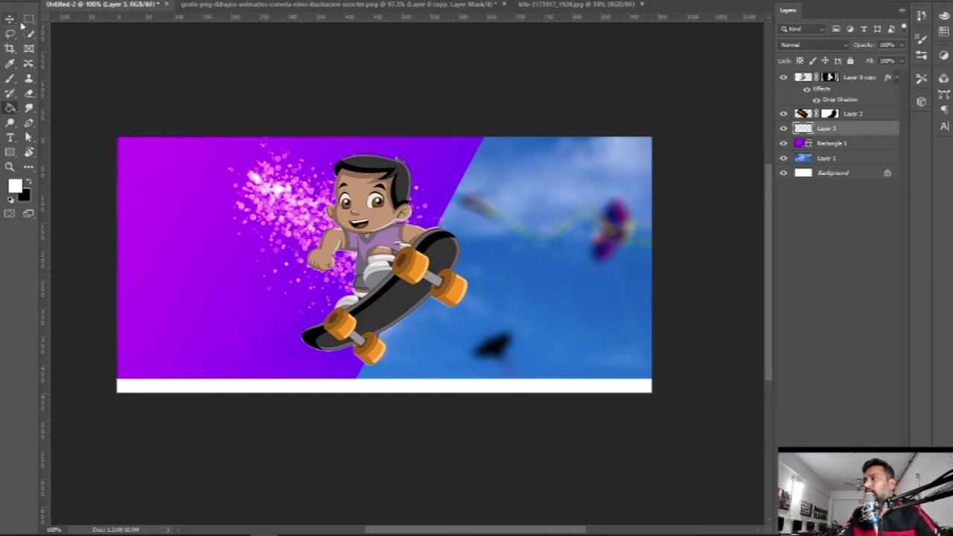
drag(29, 19, 75, 30)
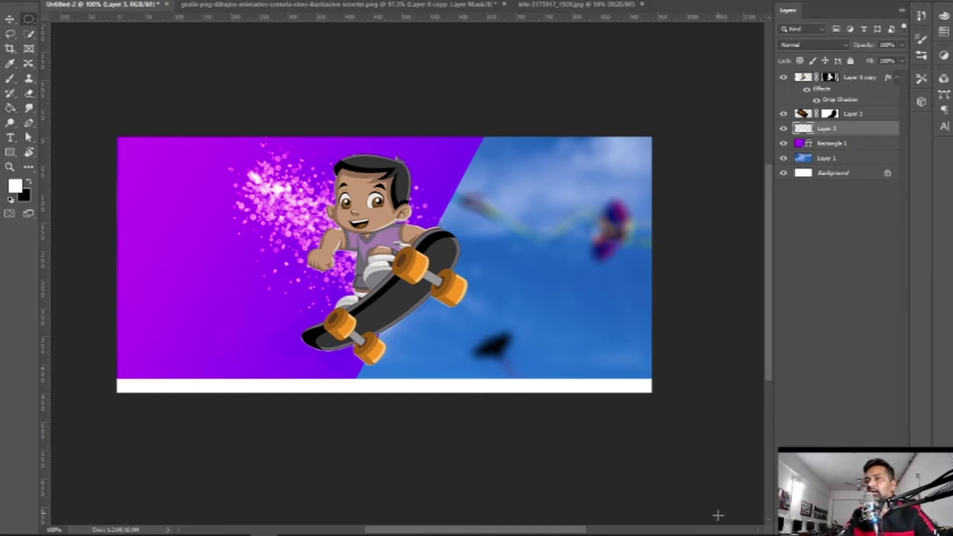
On a new layer, fill four overlapping white circles at the lower-left corner.
key(ctrl+shift+alt+n)
drag(106, 353, 140, 387)
key(alt+BackSpace)
key(ctrl+d)
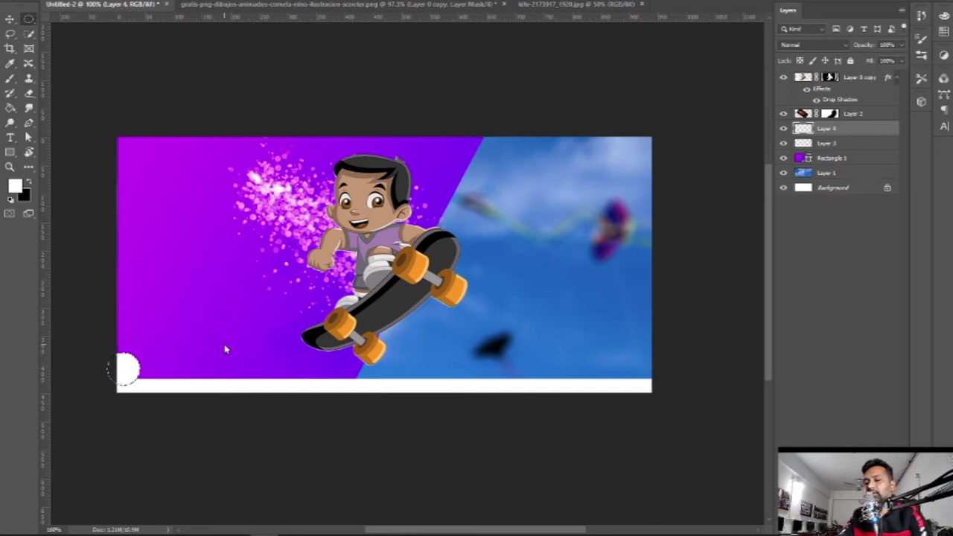
drag(131, 360, 158, 384)
key(alt+BackSpace)
key(ctrl+d)
drag(128, 347, 147, 365)
key(alt+BackSpace)
key(ctrl+d)
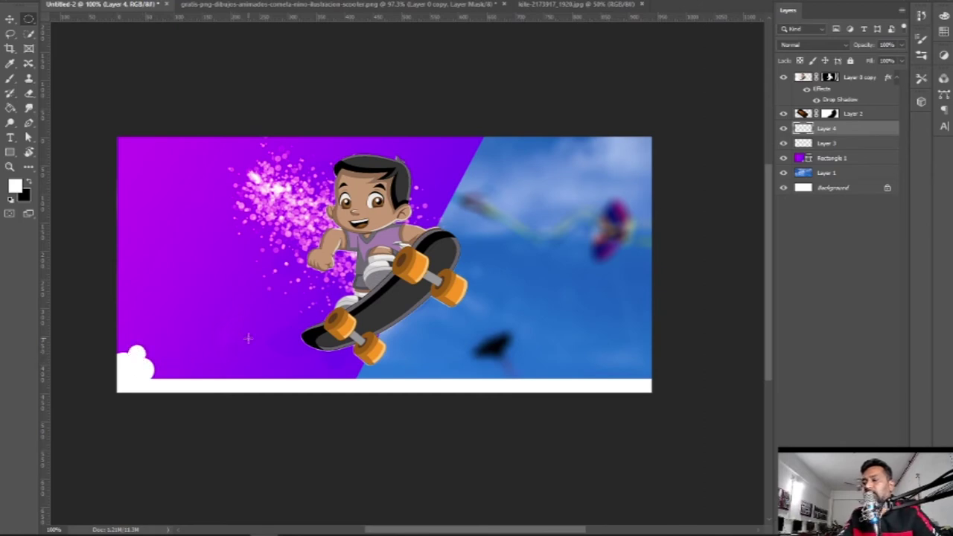
drag(154, 363, 173, 382)
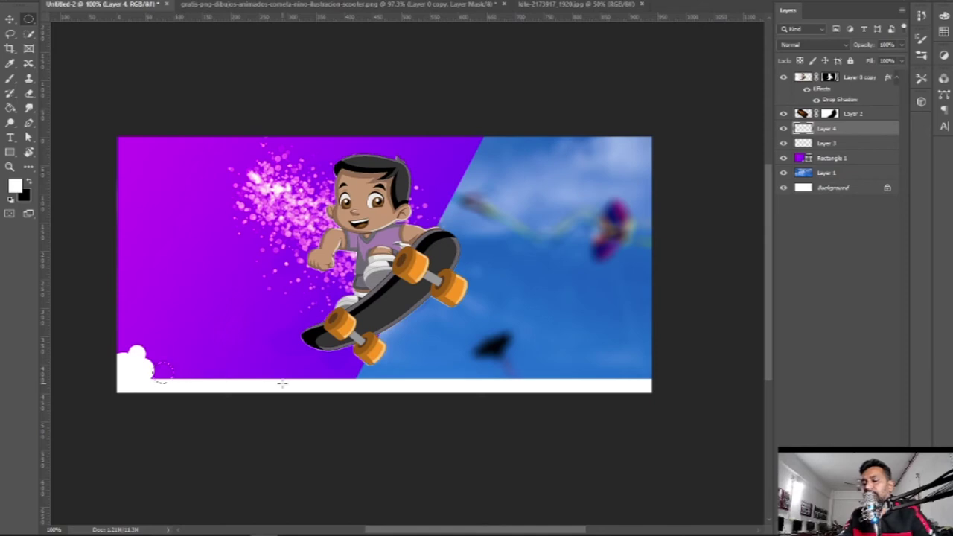
key(alt+BackSpace)
key(ctrl+d)
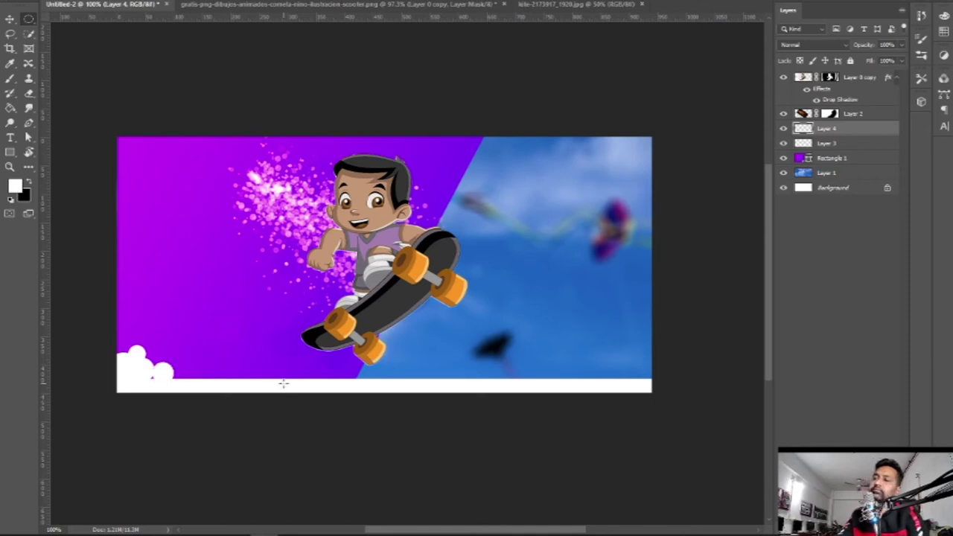
Add four more white round puffs to complete the lower-left cloud.
drag(145, 375, 162, 383)
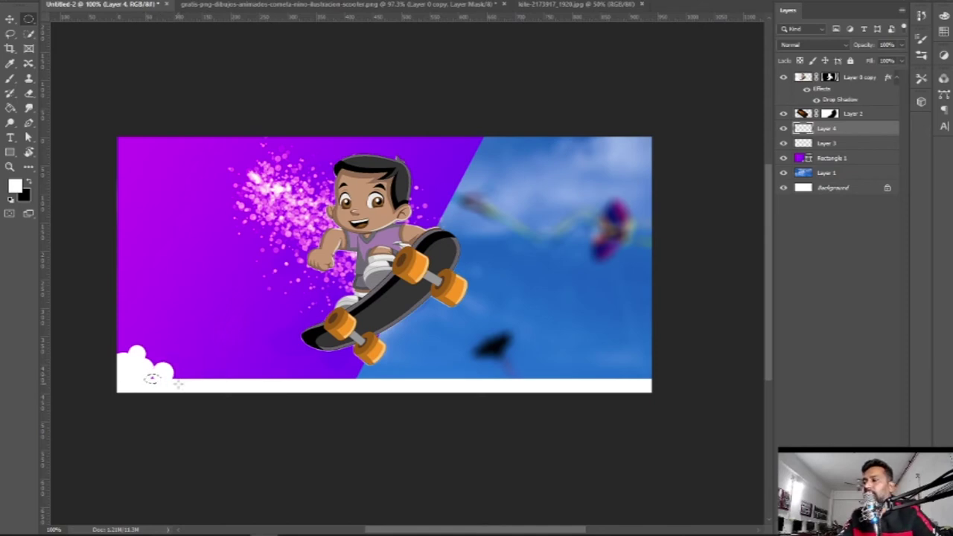
key(alt+BackSpace)
key(ctrl+d)
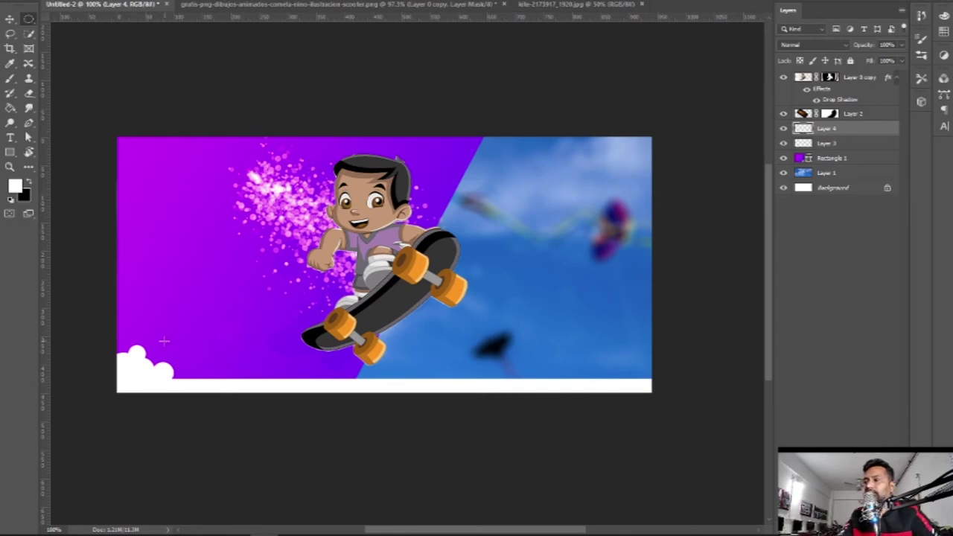
drag(138, 350, 165, 373)
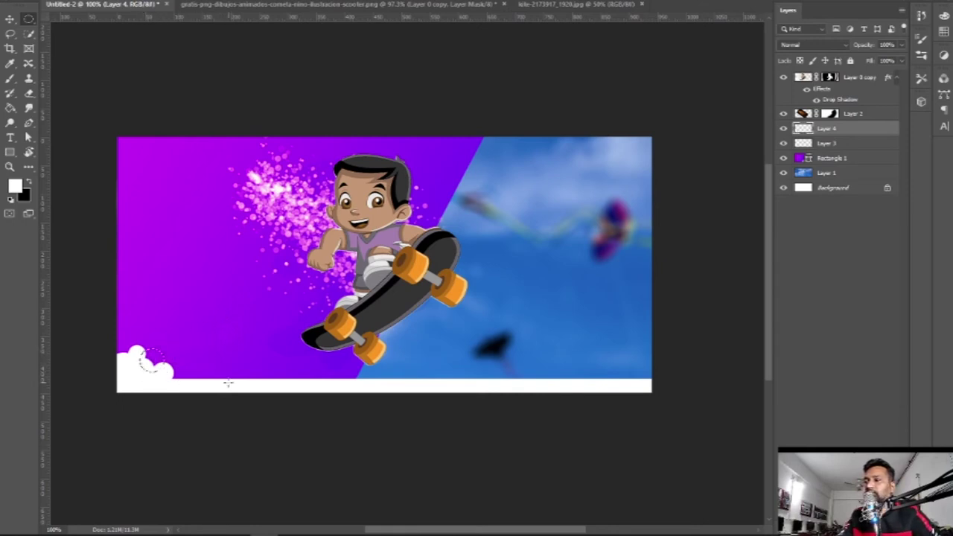
key(alt+BackSpace)
key(ctrl+d)
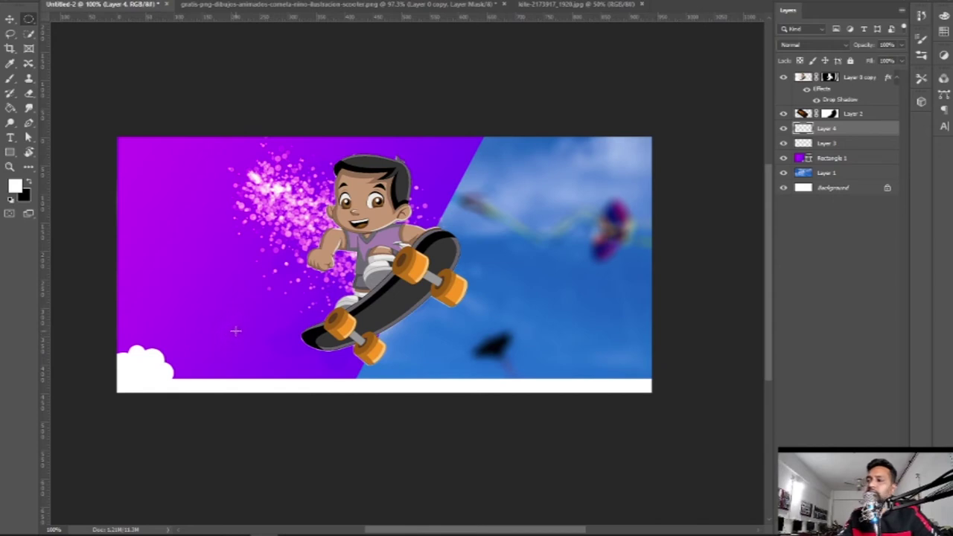
drag(166, 362, 193, 384)
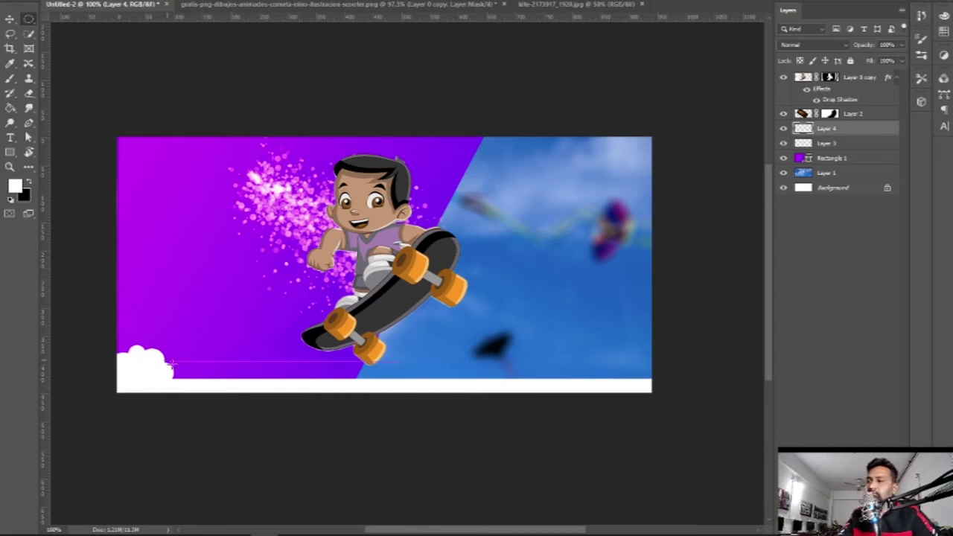
key(alt+BackSpace)
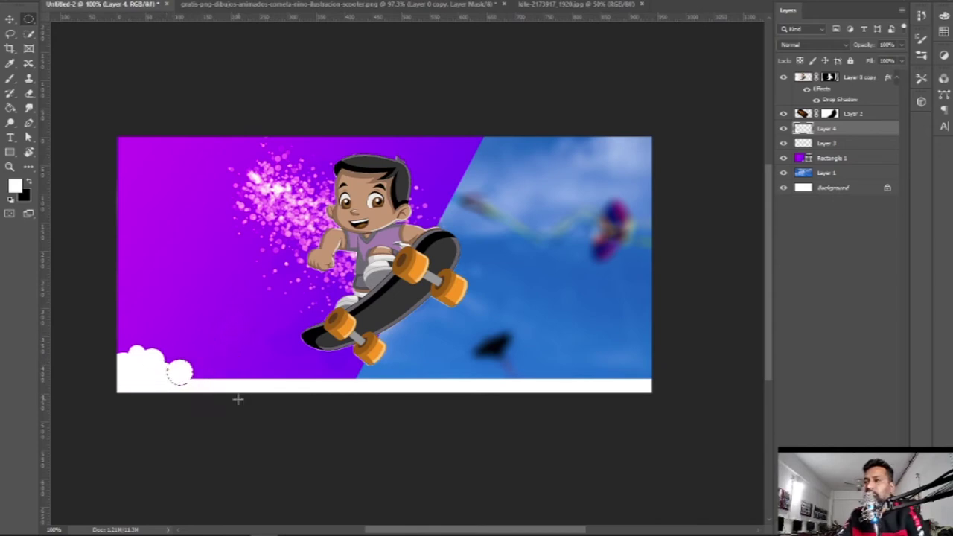
key(ctrl+d)
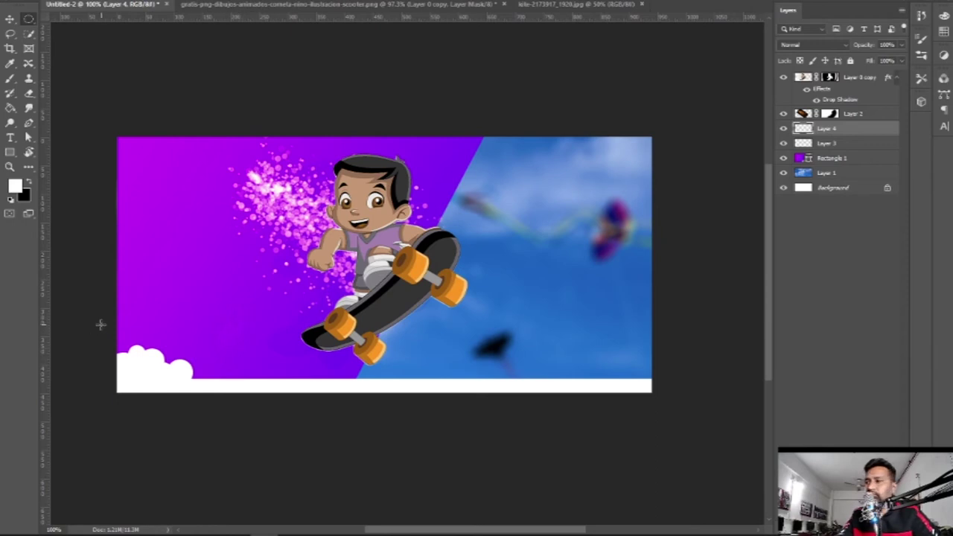
drag(107, 329, 133, 360)
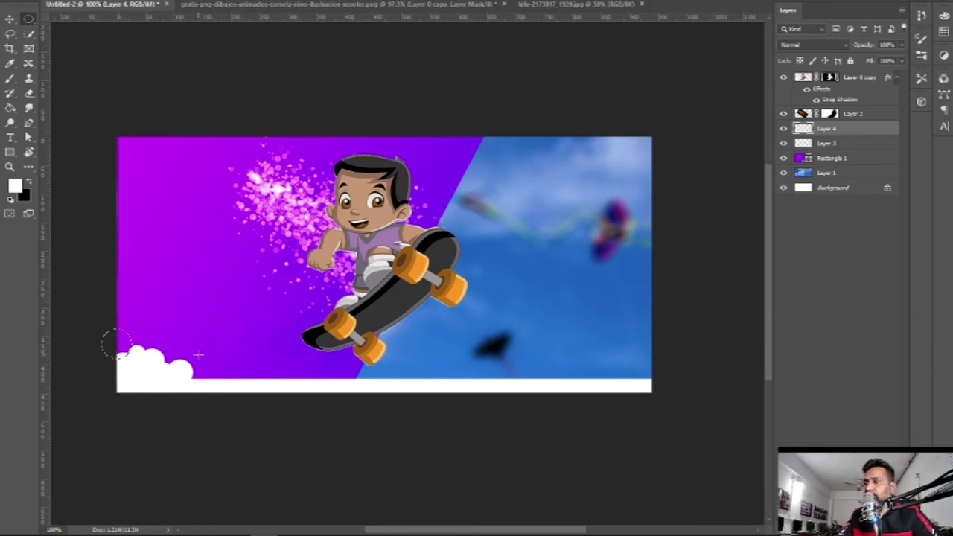
key(alt+BackSpace)
key(ctrl+d)
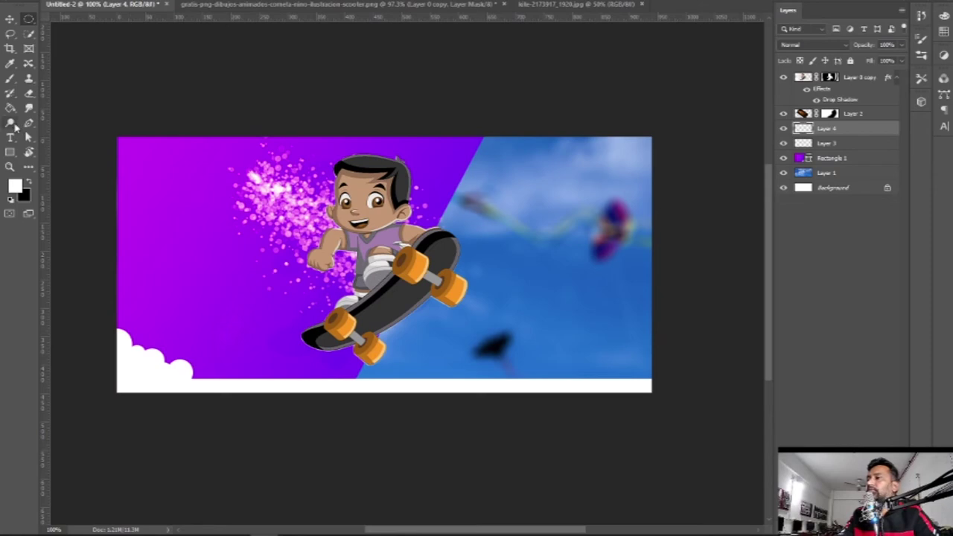
click(11, 138)
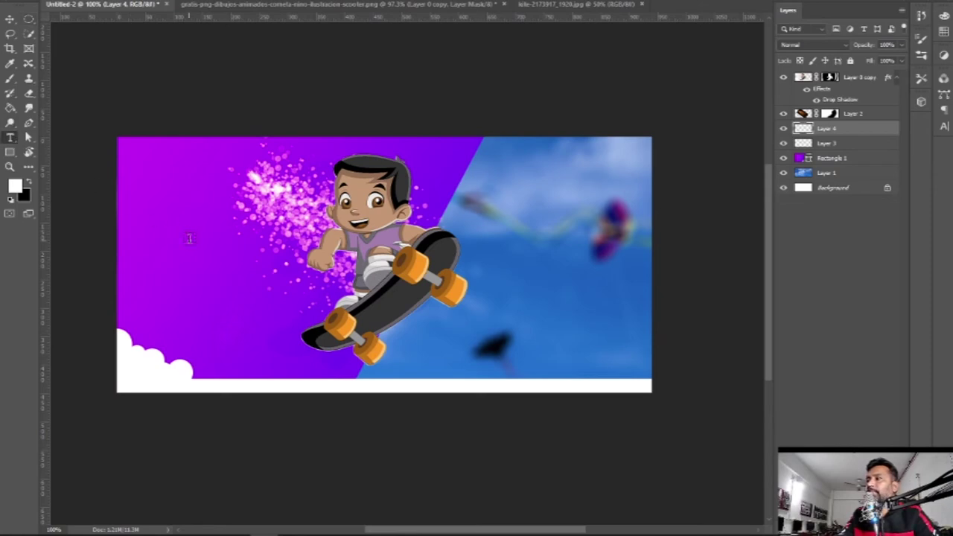
Type 'ENJOY' and 'LIFE' on two lines over the purple area.
click(189, 238)
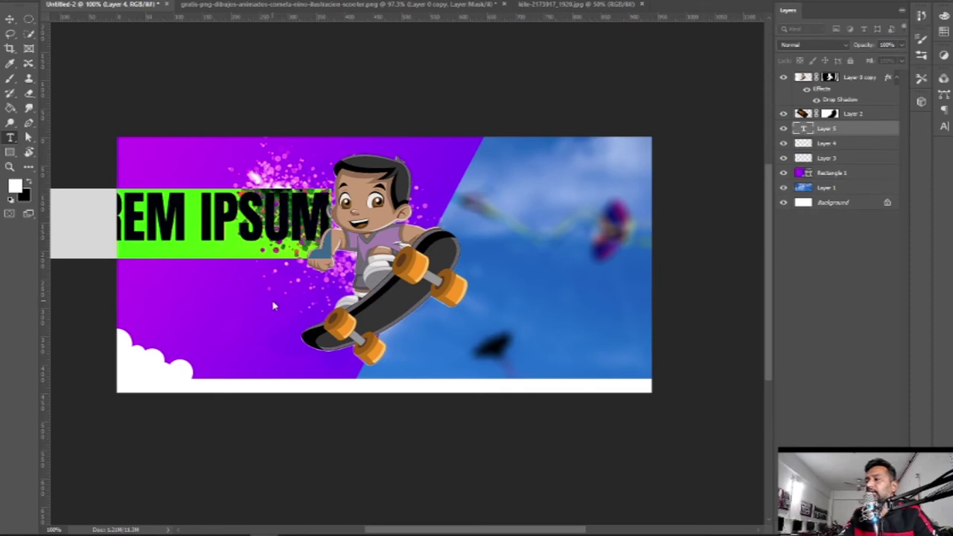
text(ENJOY)
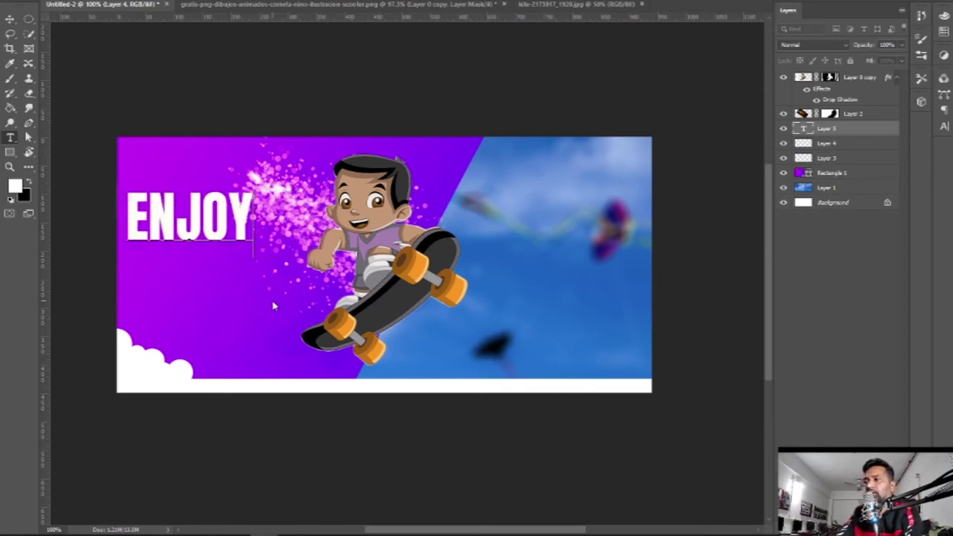
key(Return)
text(LI)
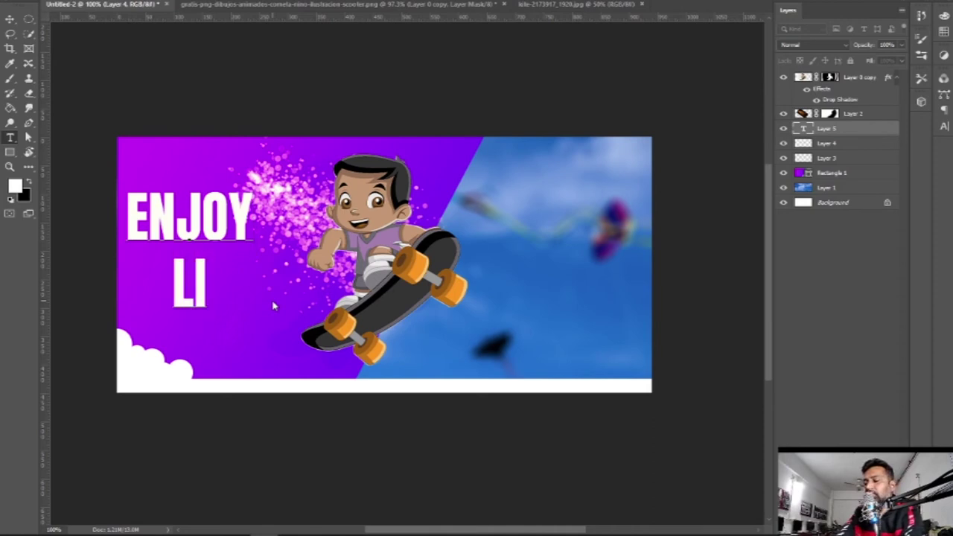
text(G)
key(BackSpace)
text(F)
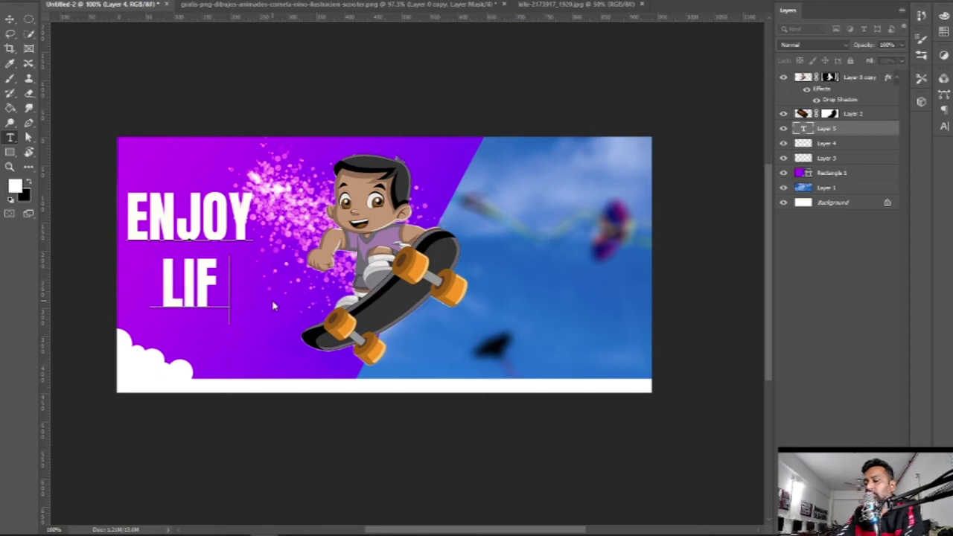
text(E)
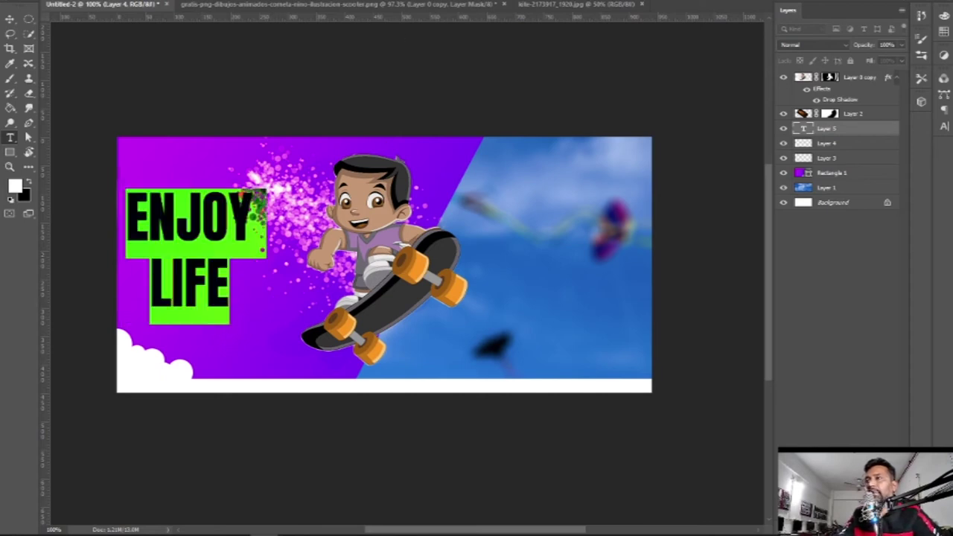
Shrink the ENJOY LIFE text, place it in the top-left corner, and commit it.
click(298, 4)
click(298, 66)
drag(233, 289, 164, 193)
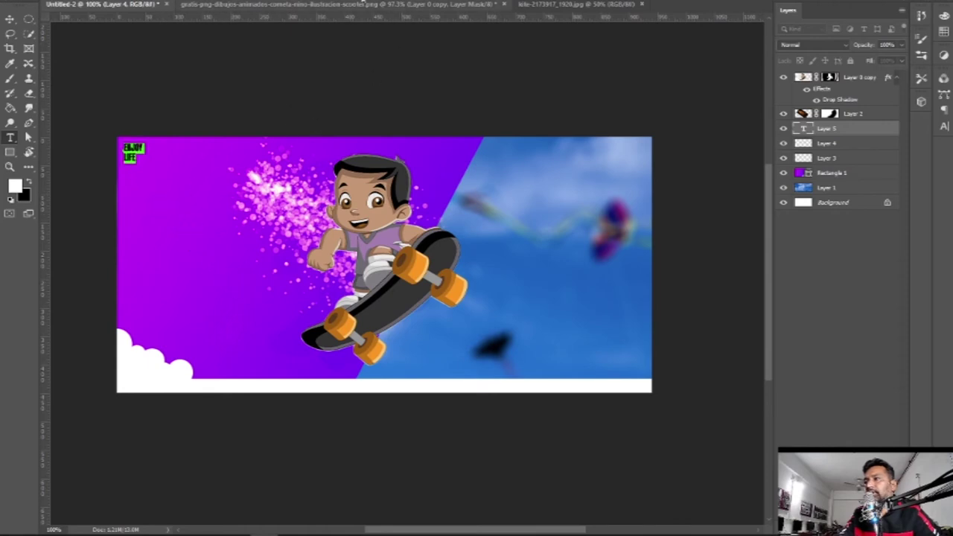
key(ctrl+shift+period)
key(ctrl+shift+period)
key(ctrl+shift+period)
key(ctrl+shift+period)
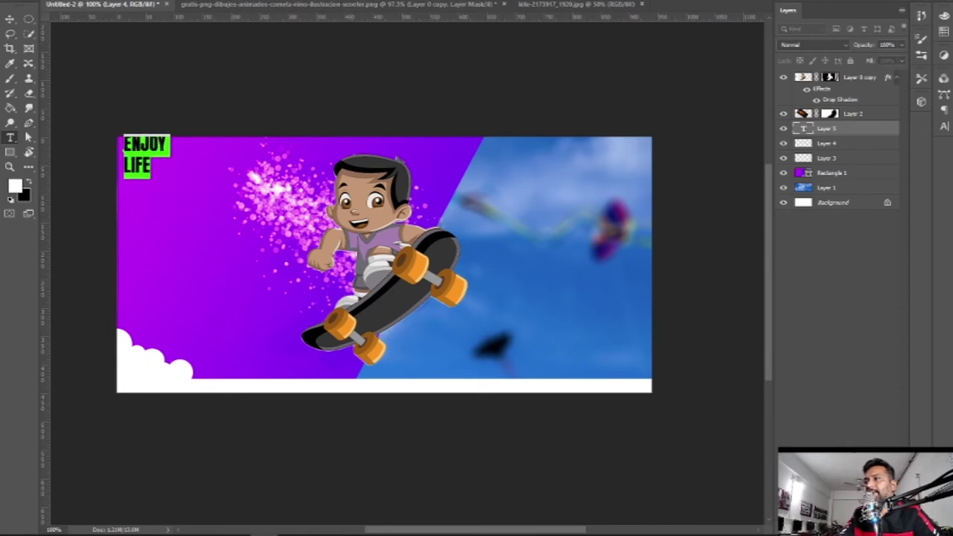
key(ctrl+shift+period)
drag(179, 237, 177, 235)
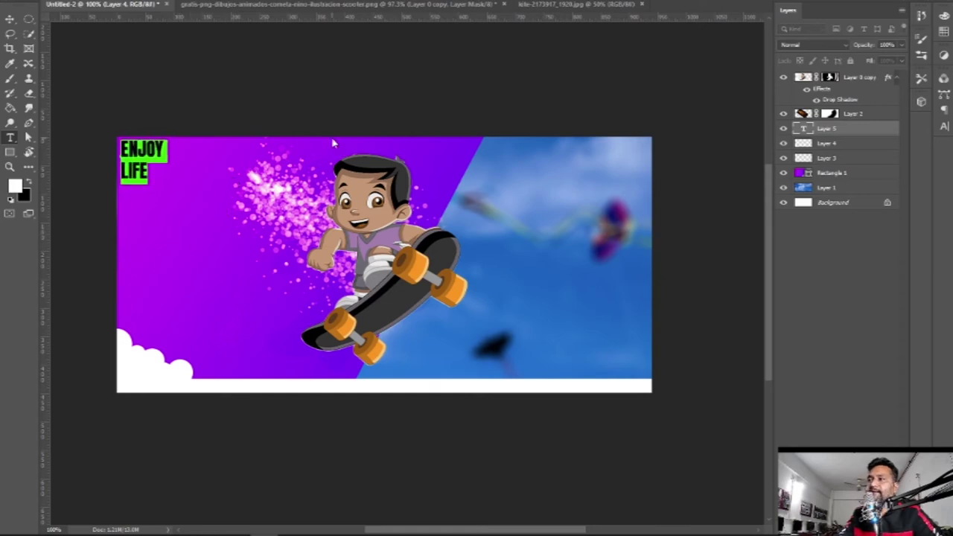
key(ctrl+Return)
click(134, 166)
key(ctrl+a)
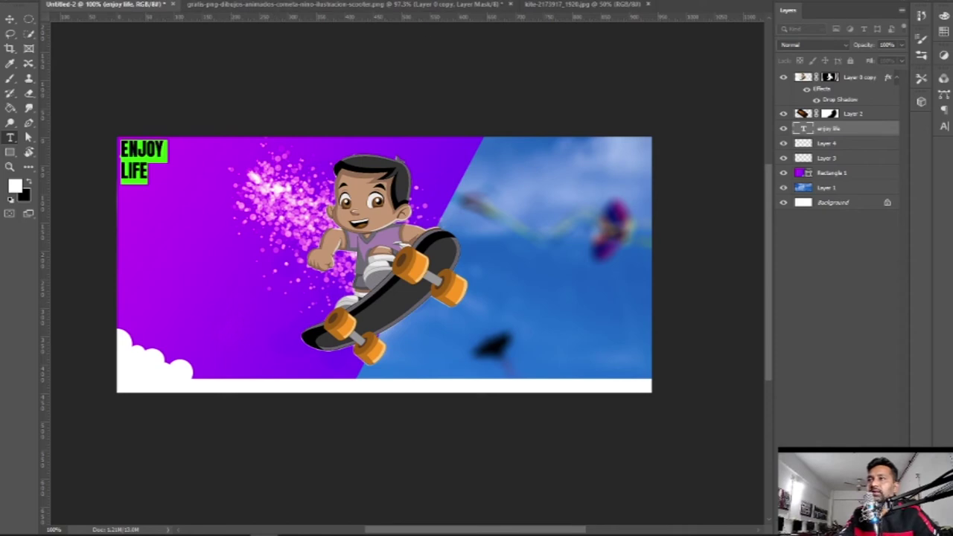
Turn off All Caps and capitalise the E so the text reads 'Enjoy life'.
key(ctrl+t)
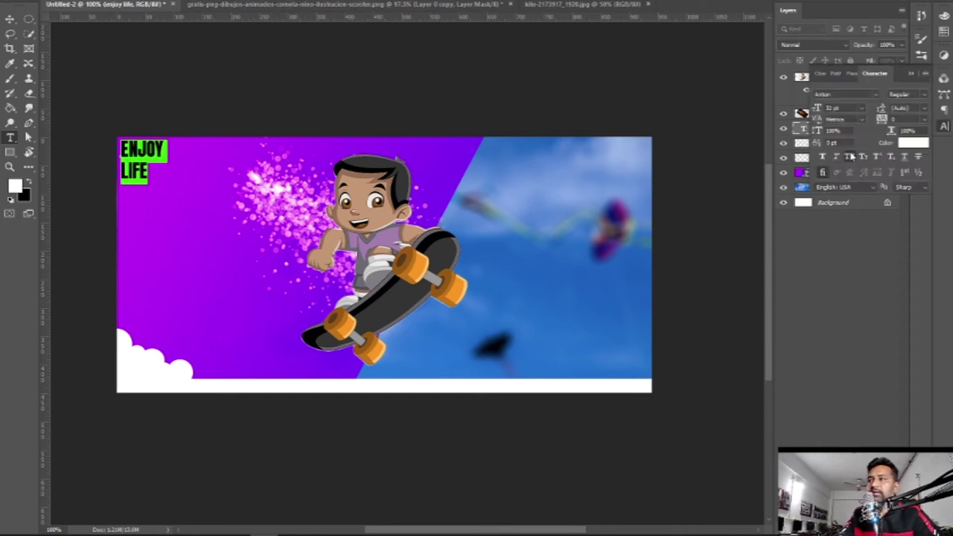
click(850, 157)
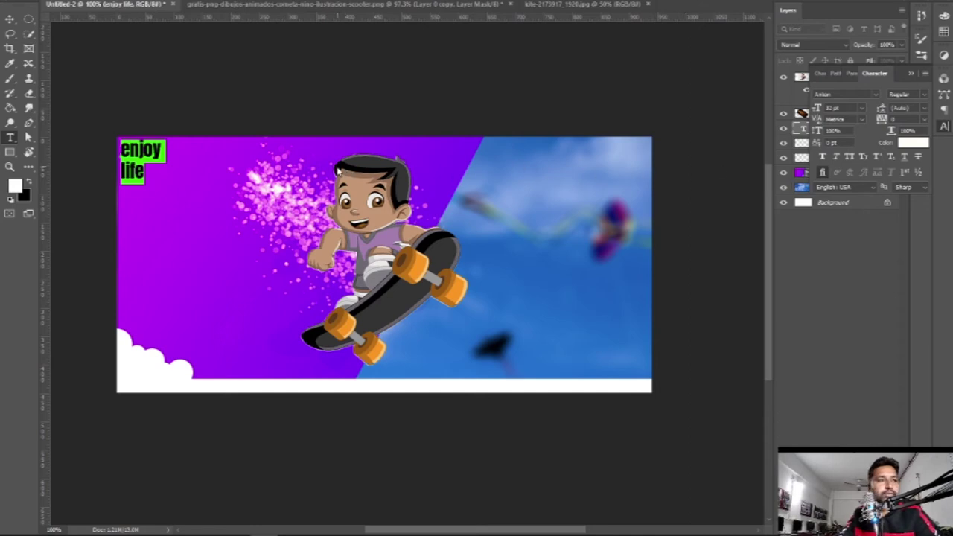
key(ctrl+h)
key(ctrl+h)
key(ctrl+h)
key(shift+Right)
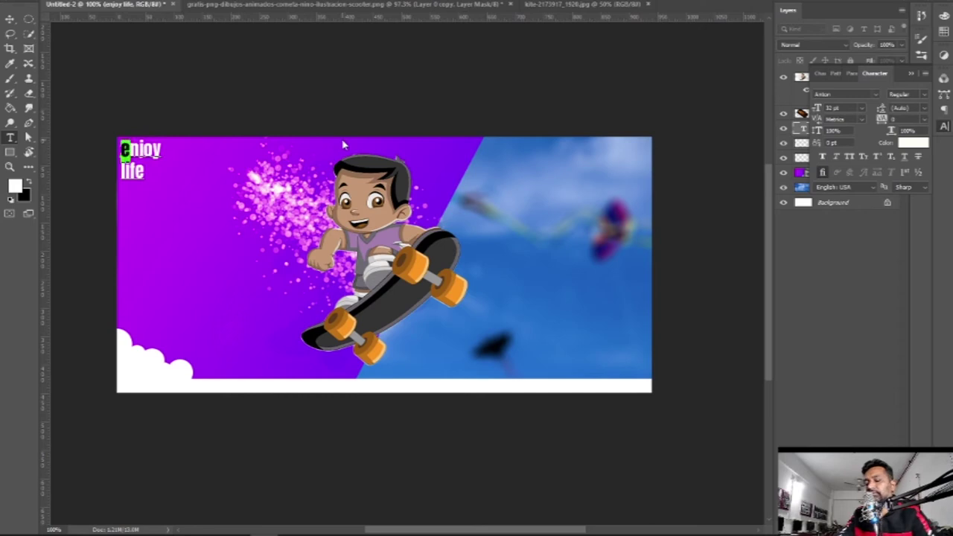
text(E)
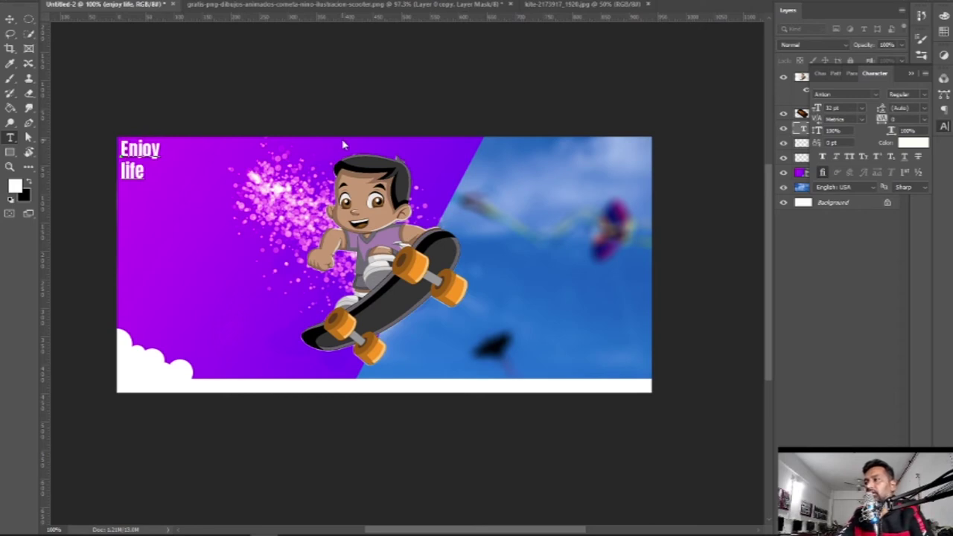
click(343, 144)
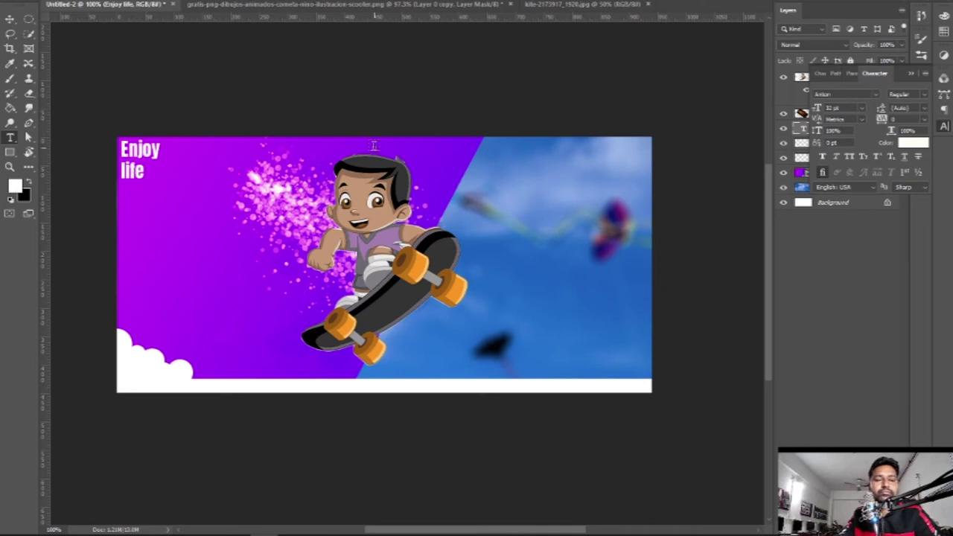
Shrink the 'Enjoy life' text to 21 pt and nudge it up slightly.
click(138, 149)
key(ctrl+a)
key(ctrl+shift+comma)
key(ctrl+shift+comma)
key(ctrl+shift+comma)
key(ctrl+shift+comma)
key(ctrl+shift+comma)
key(ctrl+shift+comma)
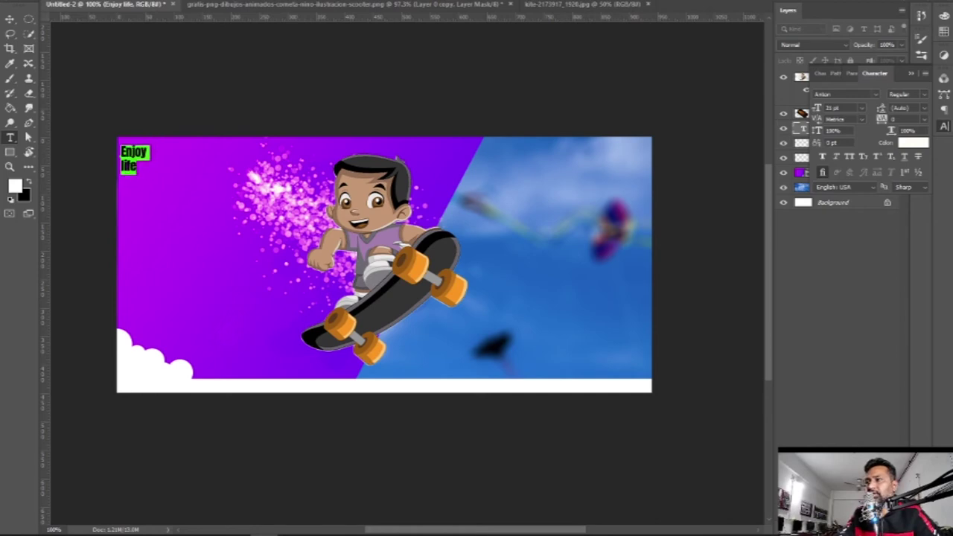
key(ctrl+Return)
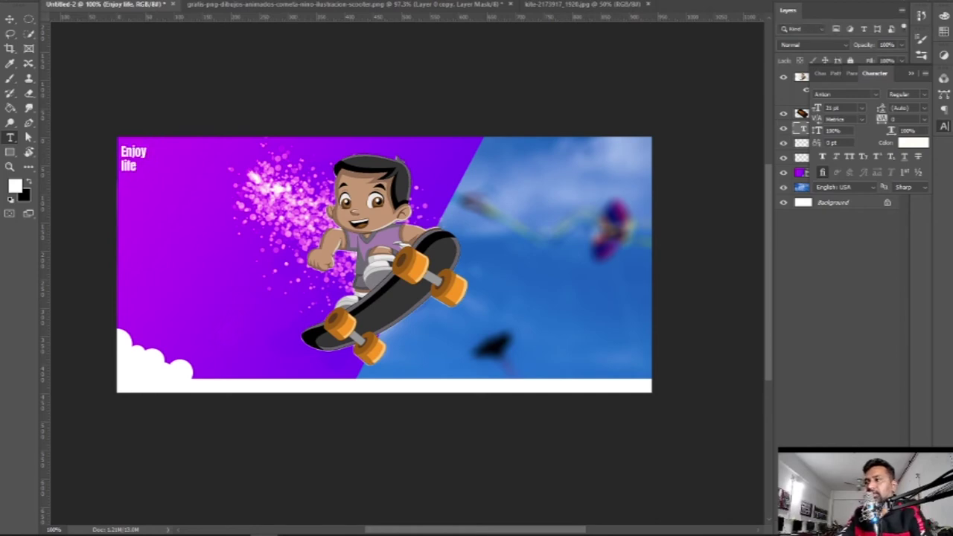
key(ctrl+Up)
key(ctrl+Up)
key(ctrl+Up)
key(ctrl+Up)
key(ctrl+Up)
key(ctrl+Up)
key(ctrl+Up)
key(ctrl+Up)
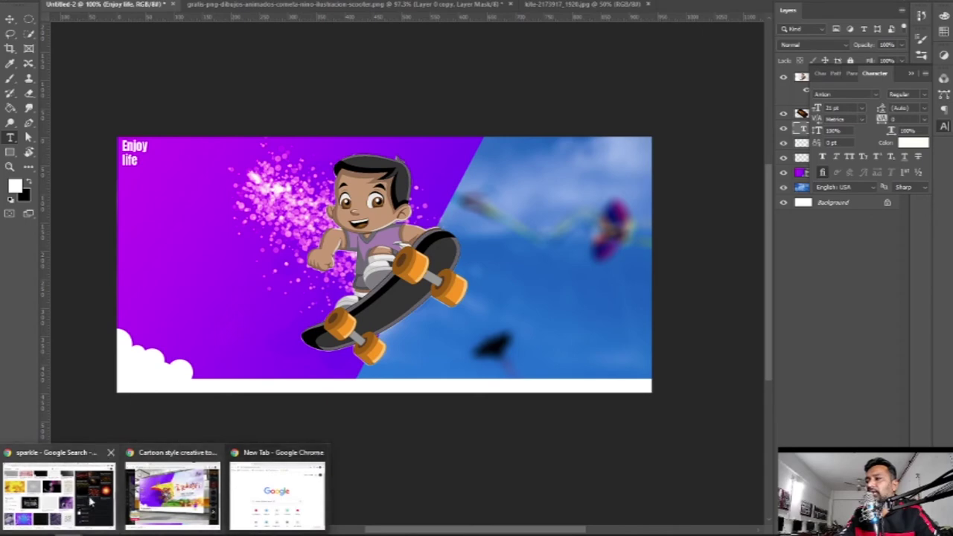
Search Google for 'qr code' in a new Chrome tab and copy a QR image.
click(66, 508)
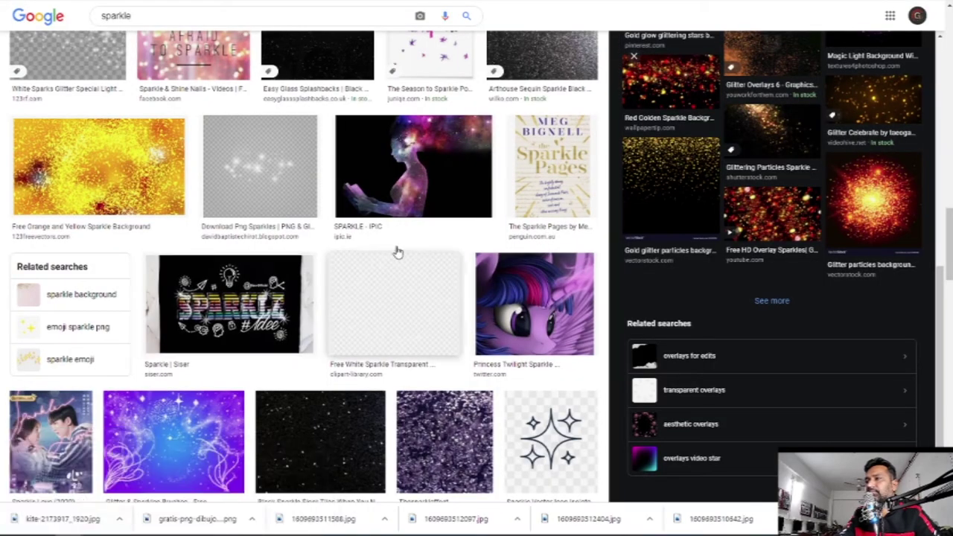
key(ctrl+t)
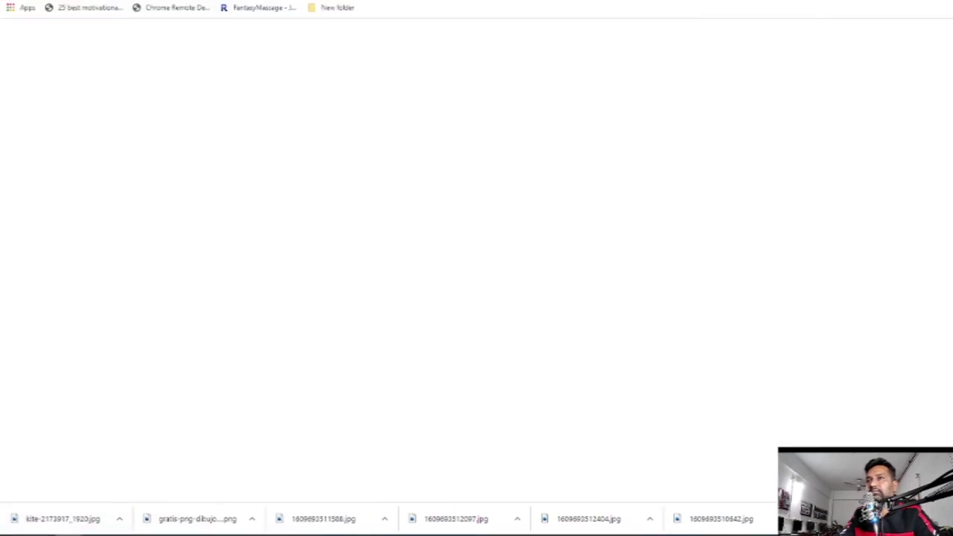
text(qr code)
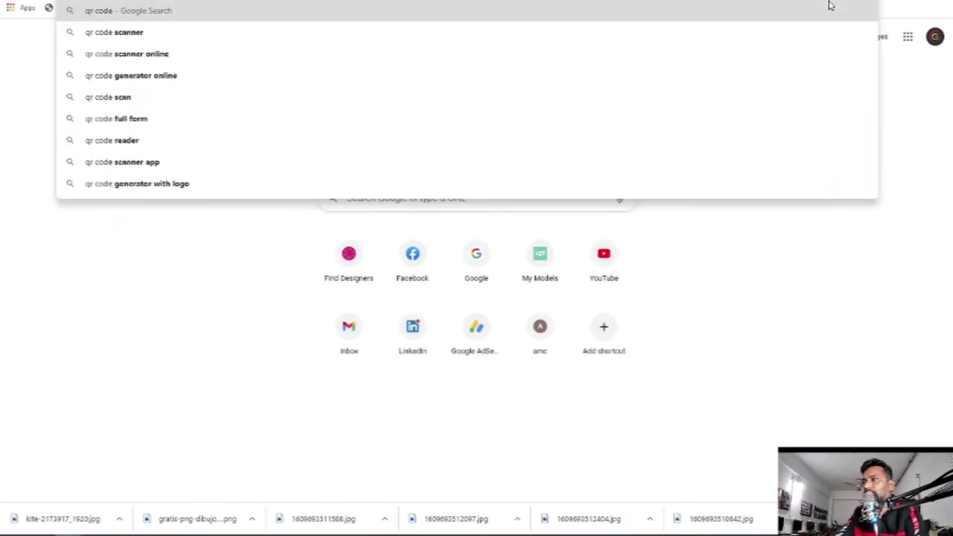
key(Return)
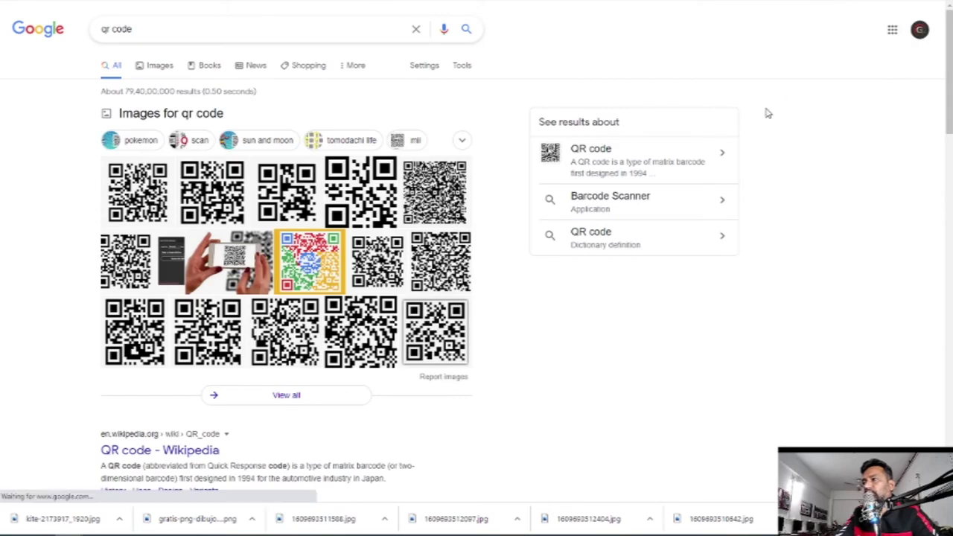
click(282, 190)
right_click(771, 172)
click(809, 310)
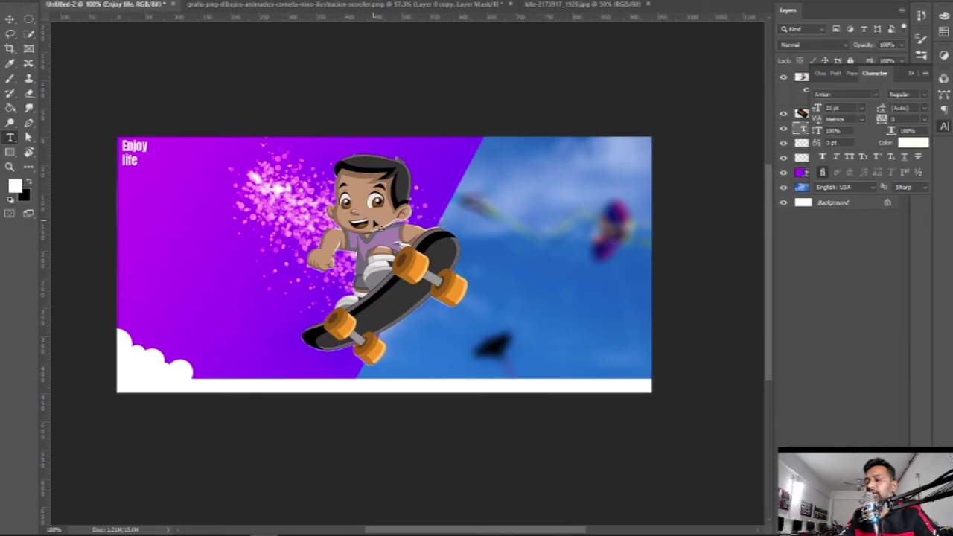
Paste the QR code and scale it to about 54 px square below 'Enjoy life'.
key(ctrl+v)
key(ctrl+t)
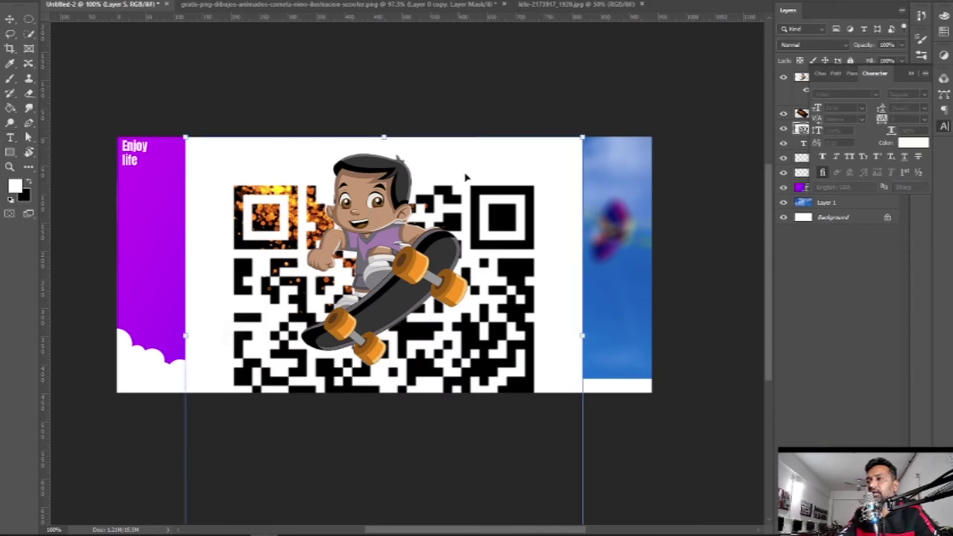
drag(583, 135, 292, 448)
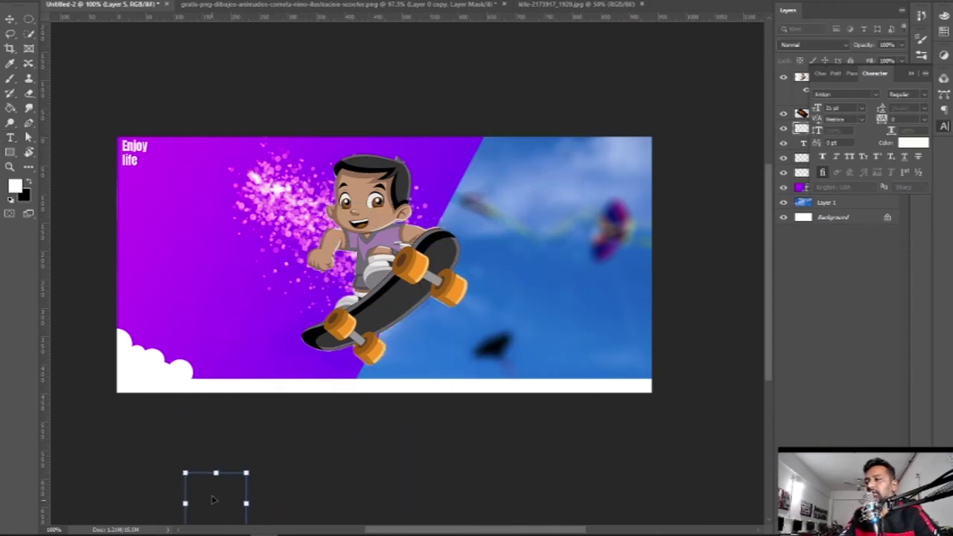
drag(258, 490, 162, 187)
drag(184, 239, 156, 213)
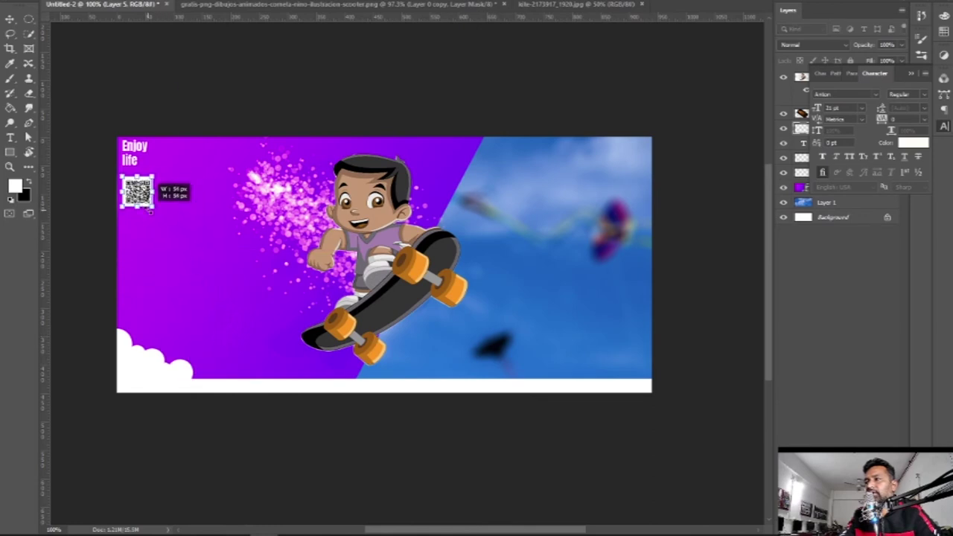
key(Return)
key(t)
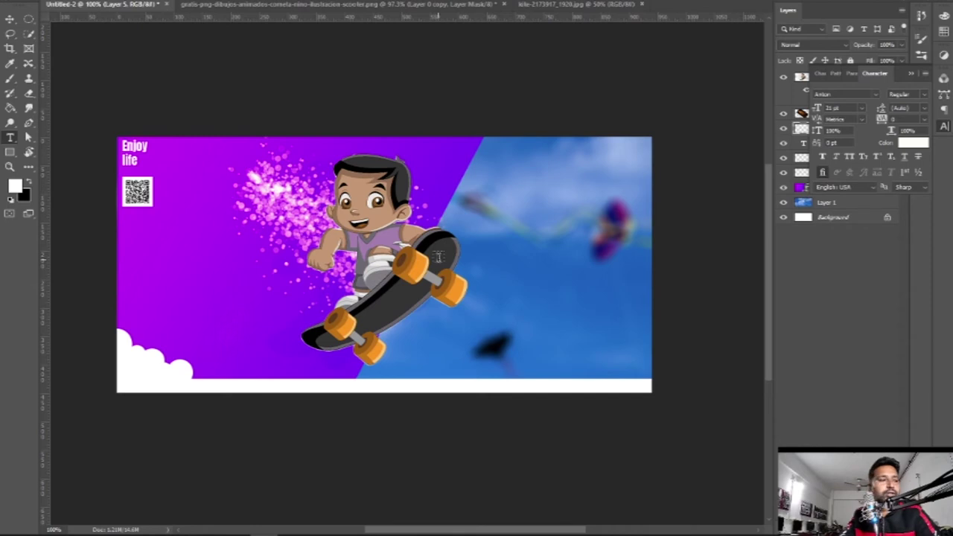
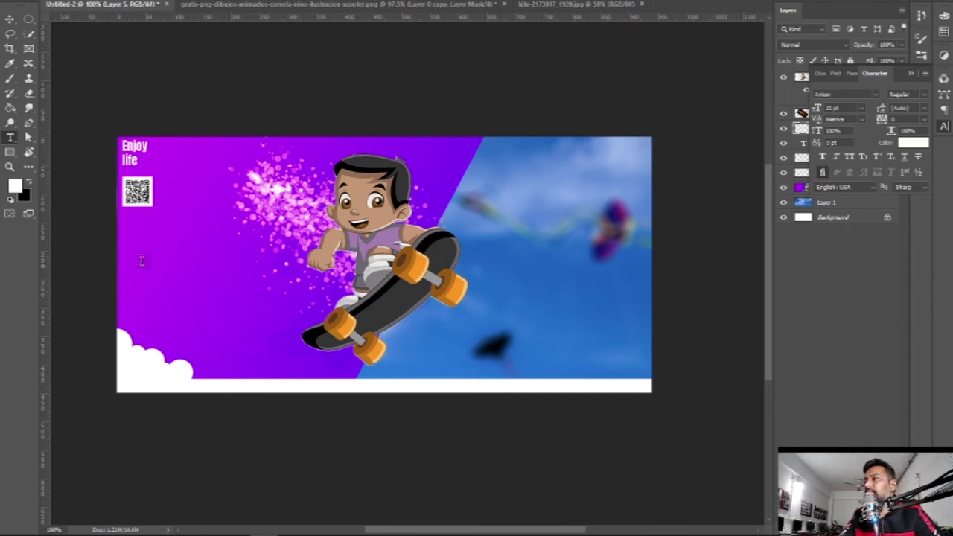
Draw a placeholder paragraph box below the QR code in 11 pt Calibri Light.
drag(125, 223, 213, 271)
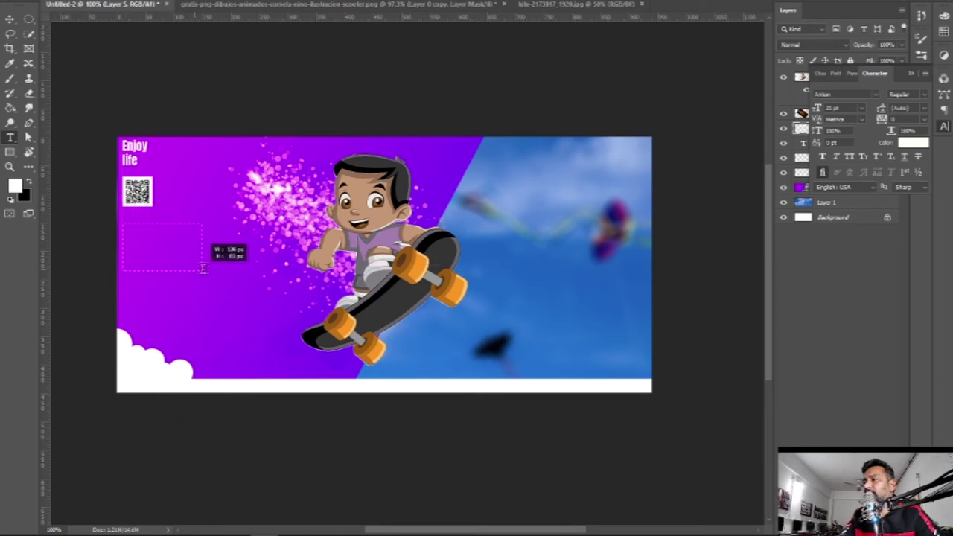
drag(213, 271, 232, 266)
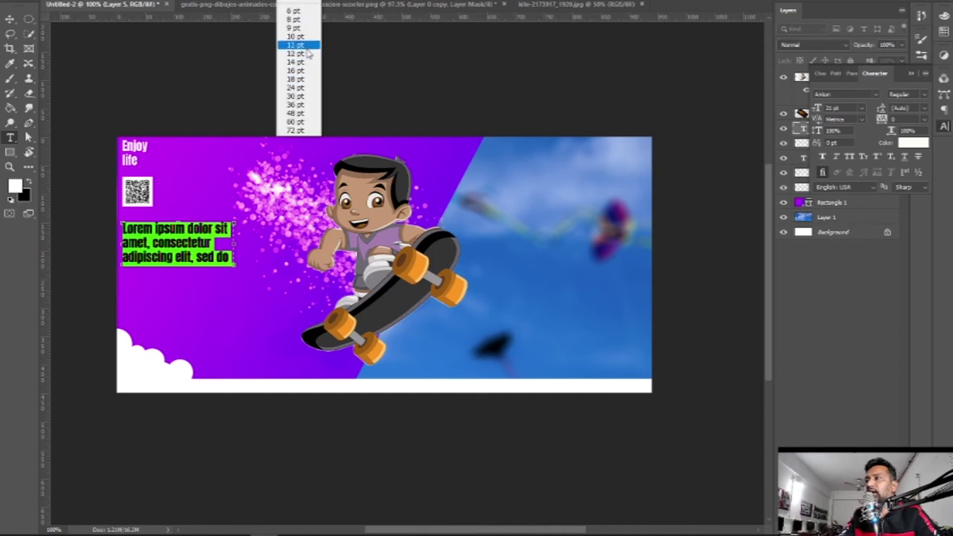
click(302, 51)
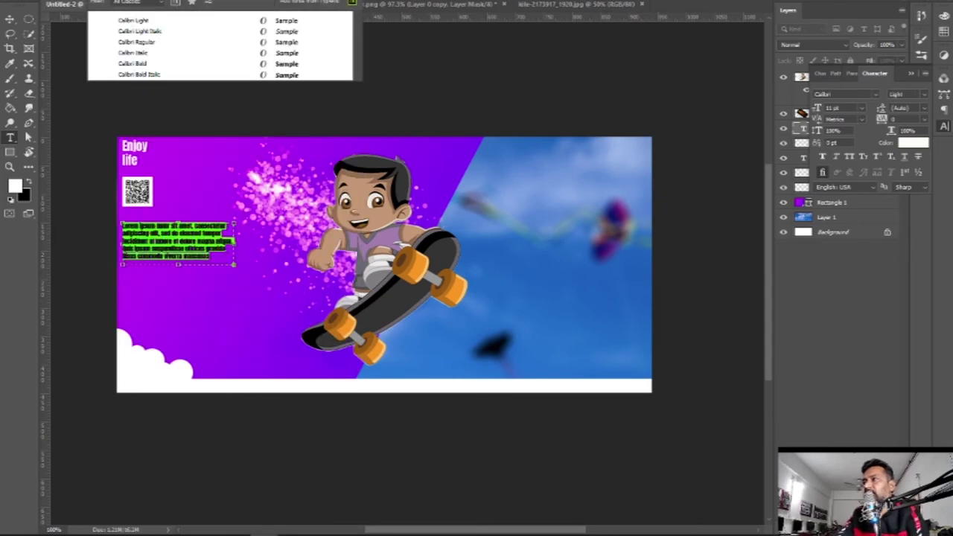
key(Return)
key(ctrl+Return)
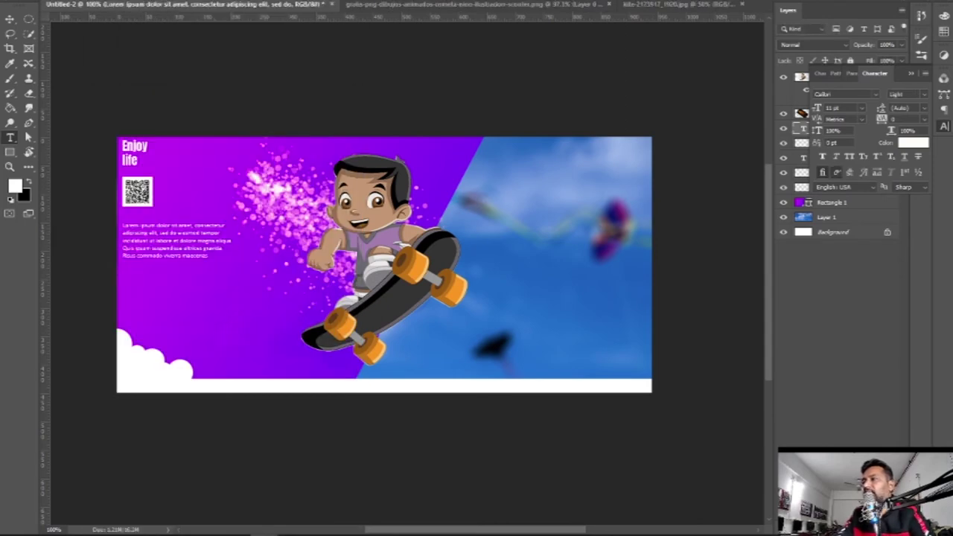
Set the Lorem ipsum paragraph to Justify Last Left.
click(177, 224)
key(ctrl+a)
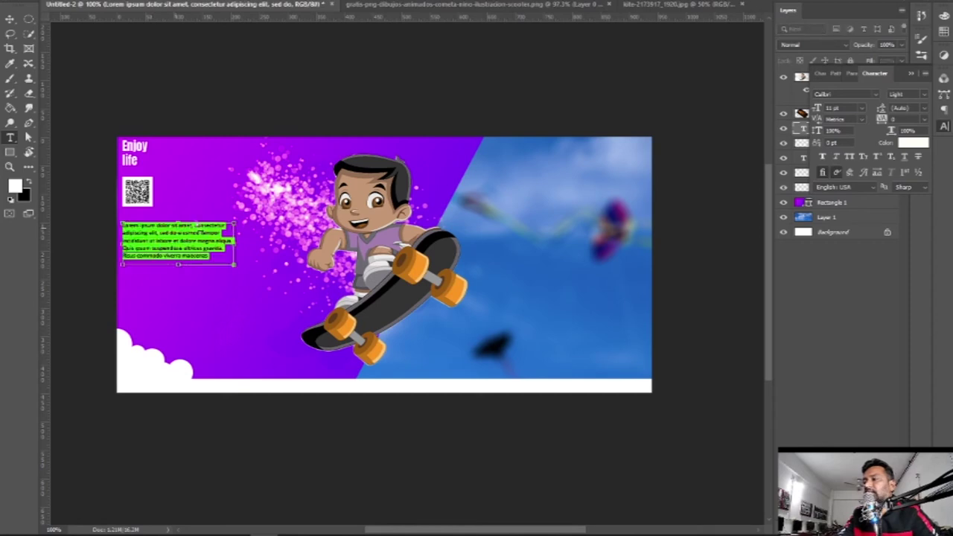
key(ctrl+t)
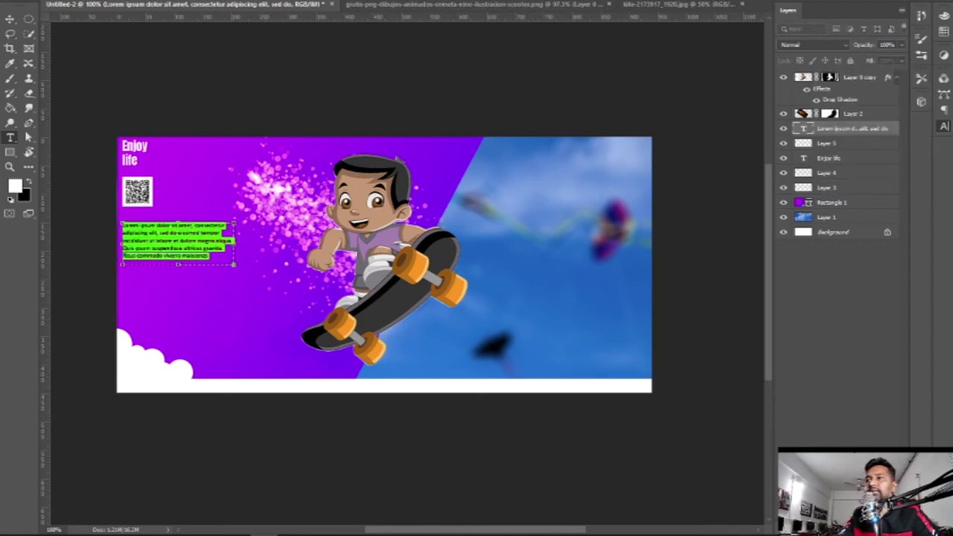
key(ctrl+t)
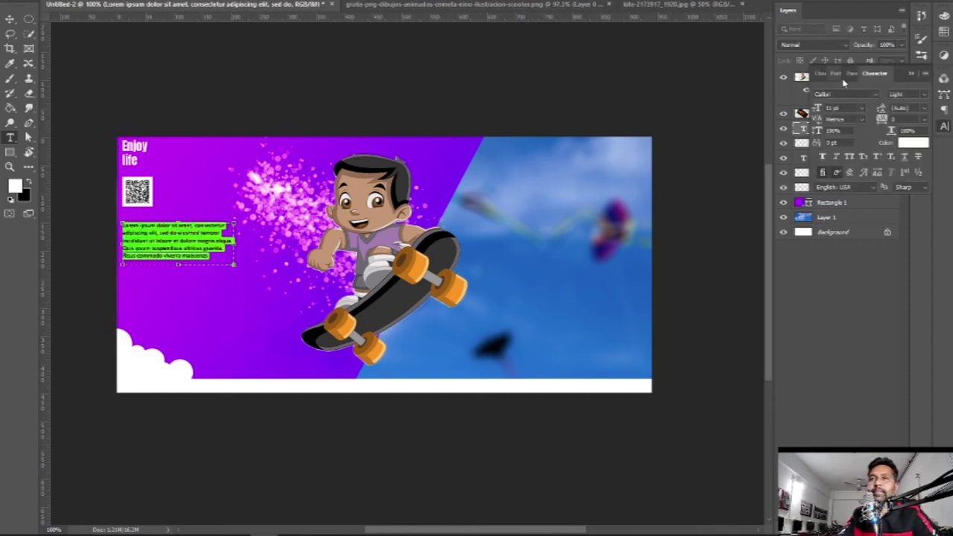
click(851, 76)
click(870, 95)
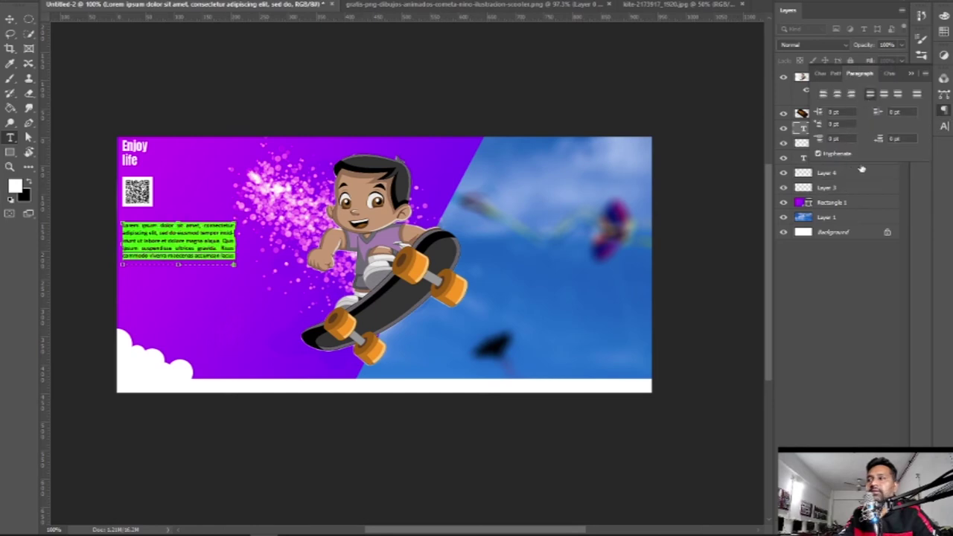
key(ctrl+Return)
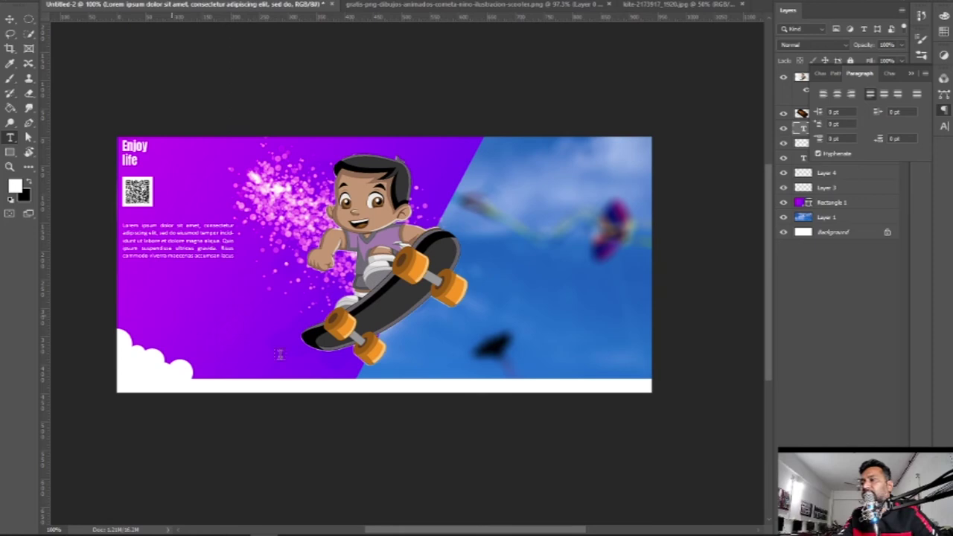
Add a 'kite festival 2021' text line and move it under the paragraph.
click(172, 314)
text(kite festival 2021)
key(ctrl+a)
key(ctrl+shift+period)
key(ctrl+shift+period)
key(ctrl+shift+period)
key(ctrl+shift+period)
key(ctrl+shift+period)
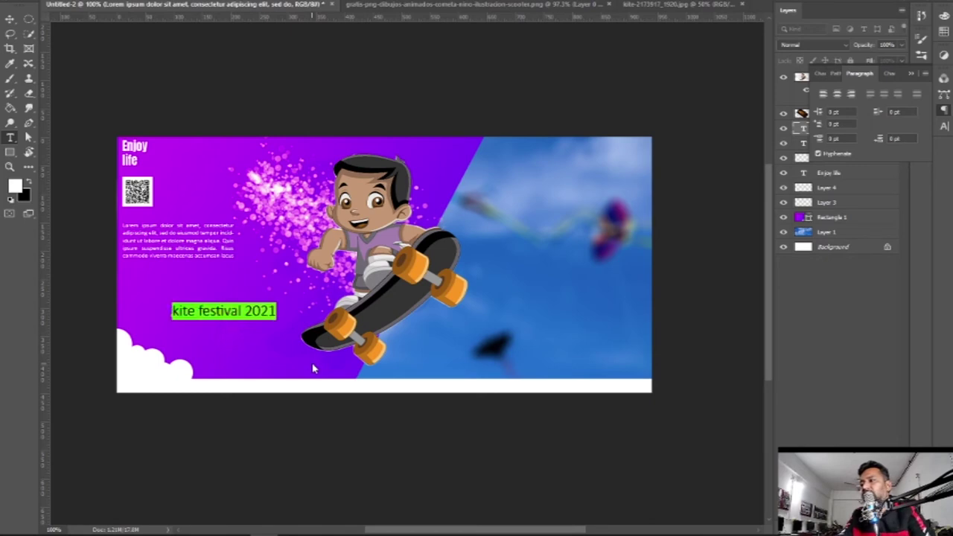
click(313, 368)
drag(207, 322, 153, 275)
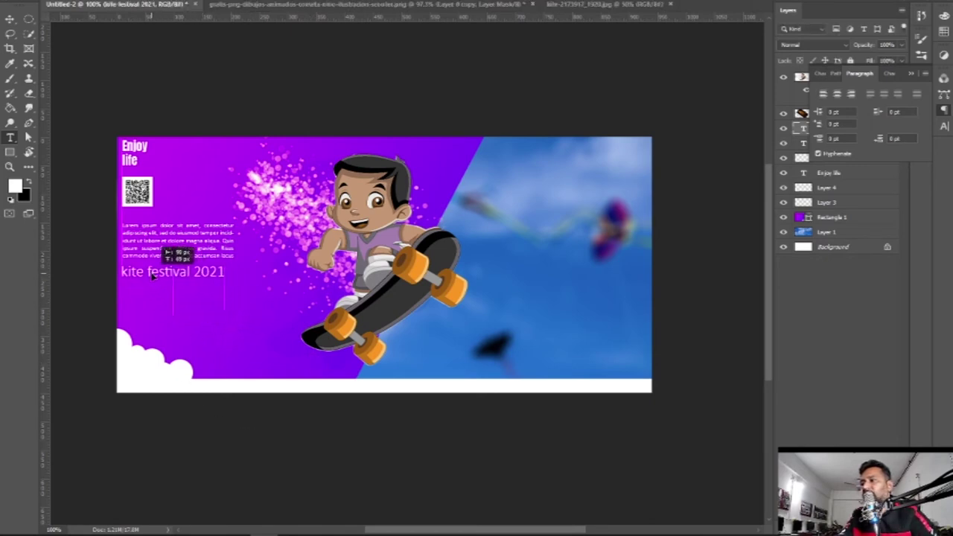
Enlarge the 'kite festival 2021' title with Ctrl+Shift+>.
click(158, 273)
key(ctrl+a)
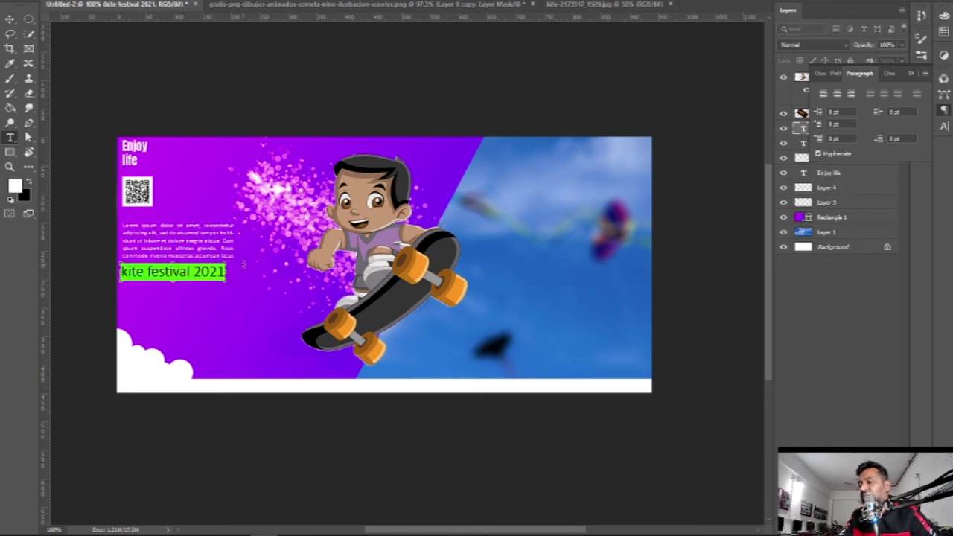
key(ctrl+shift+period)
key(ctrl+shift+period)
key(ctrl+shift+period)
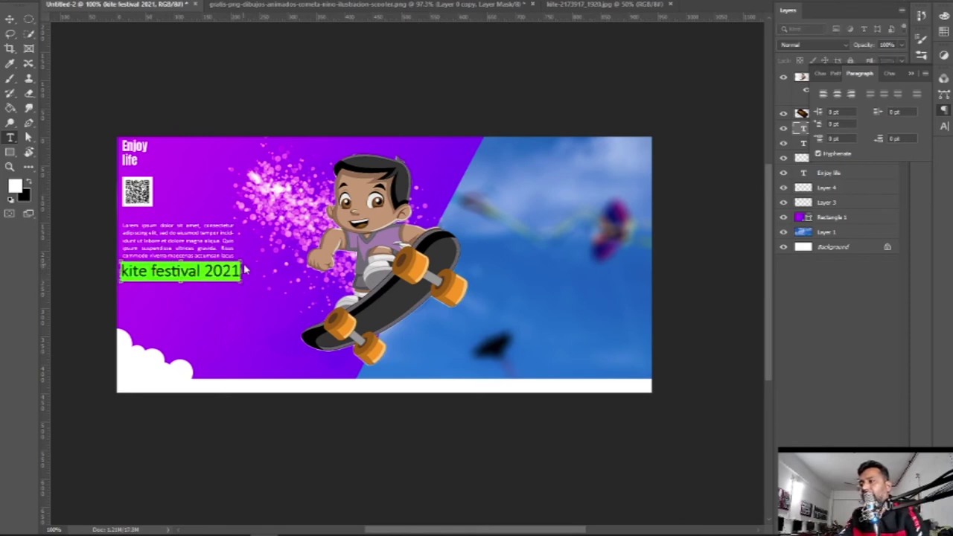
key(ctrl+shift+comma)
key(ctrl+shift+comma)
key(ctrl+shift+period)
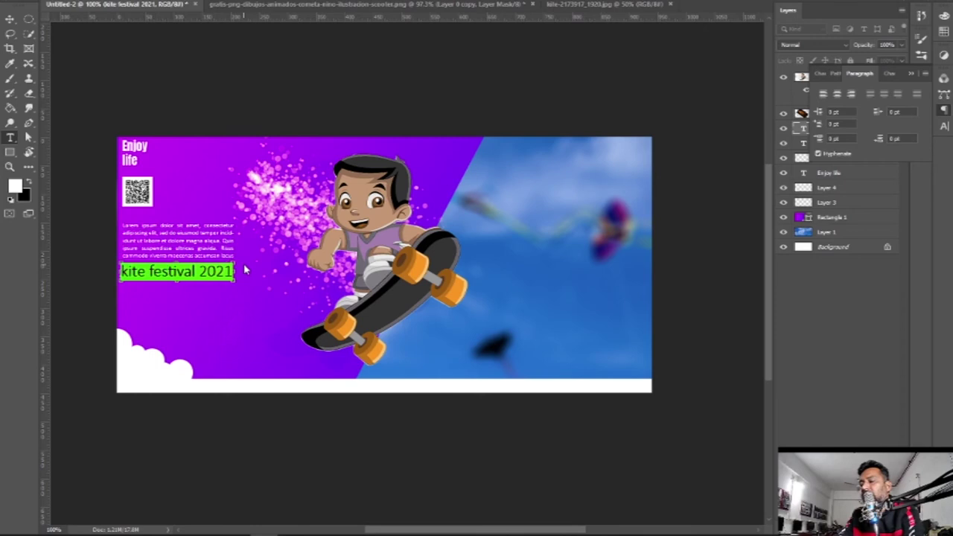
click(246, 269)
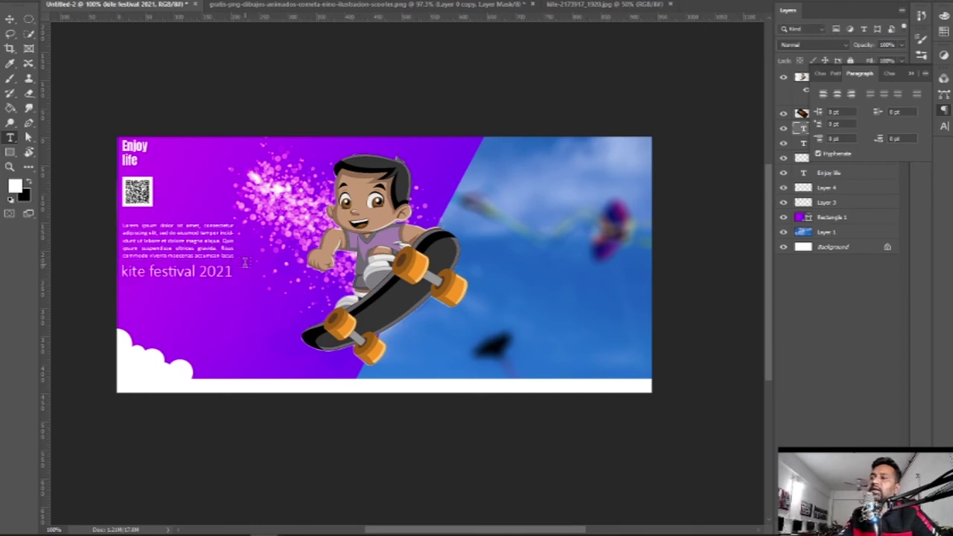
key(alt+Tab)
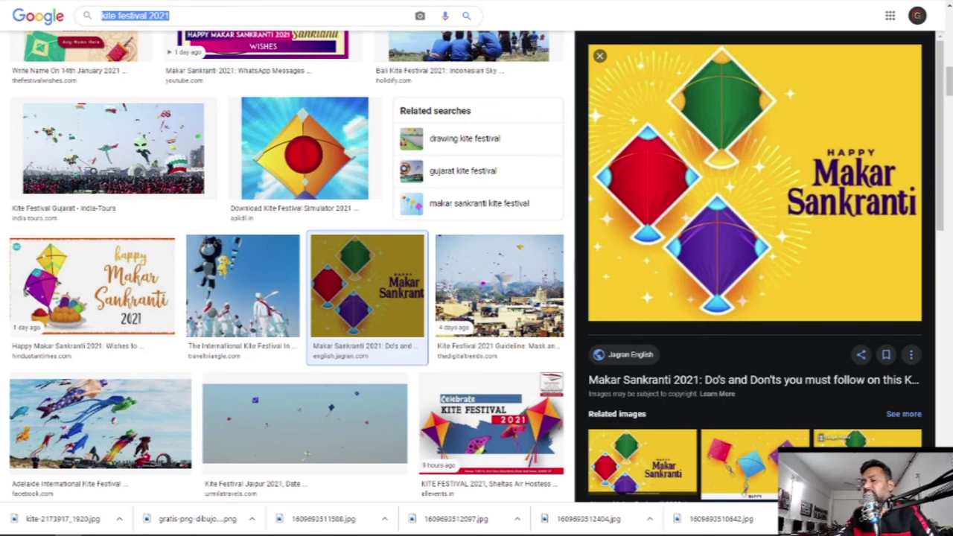
Search Google Images for 'happy makar sankranti' and preview a result.
text(happ)
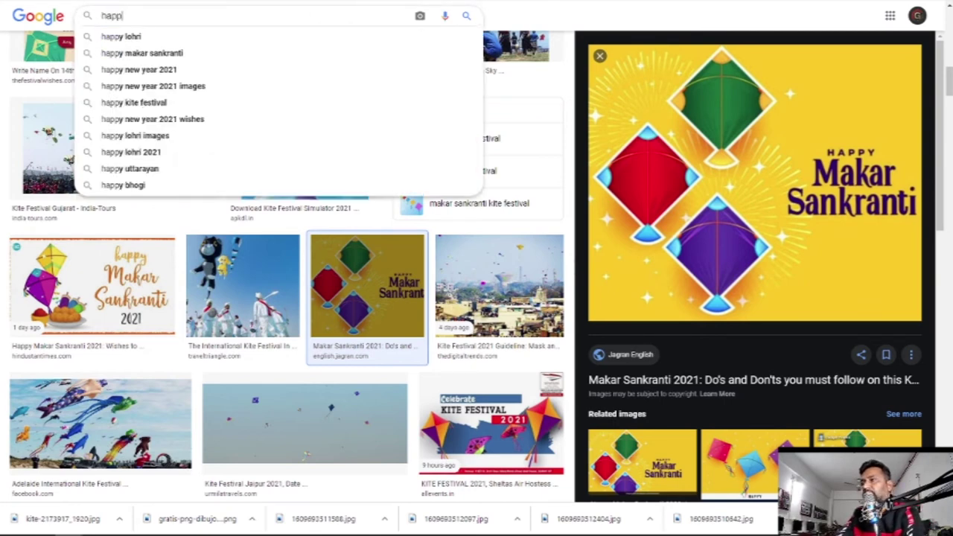
text(y makar sankranti)
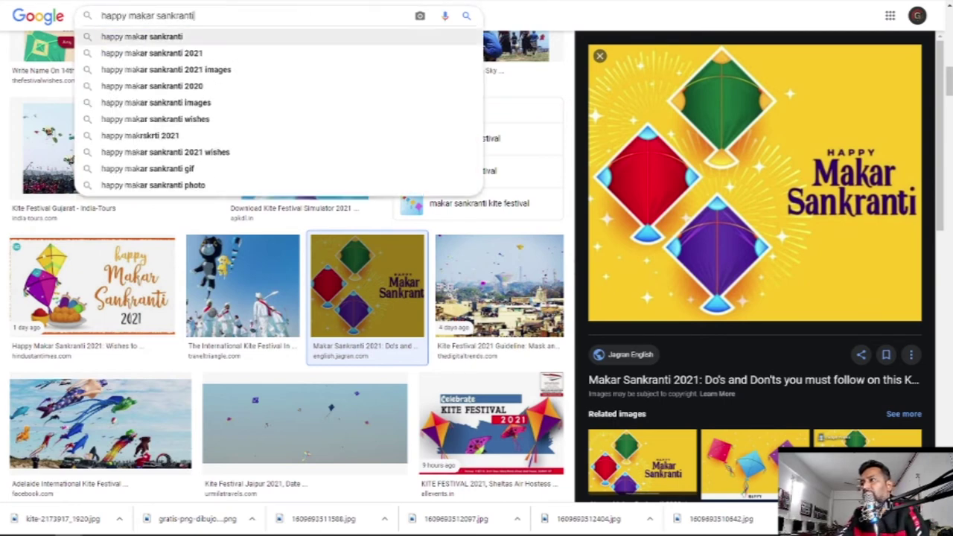
key(Return)
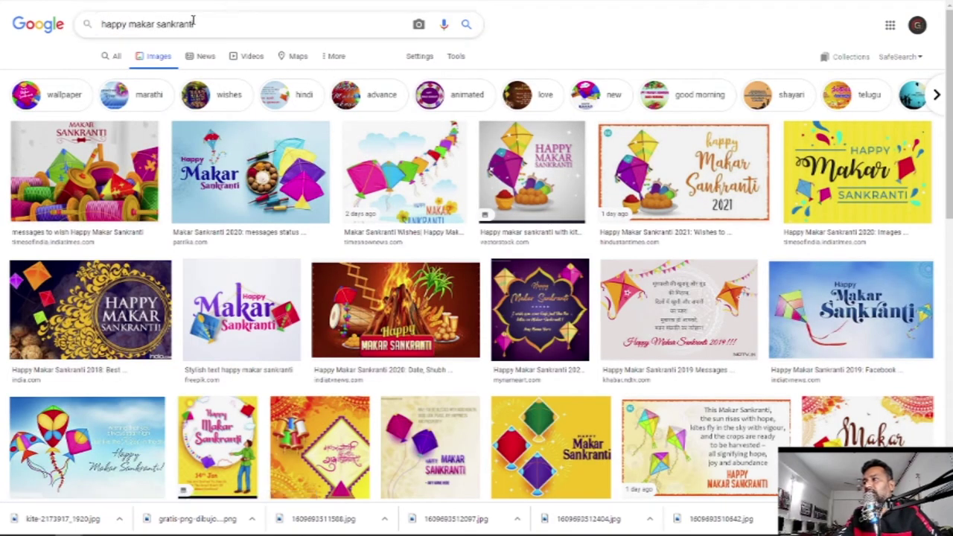
drag(210, 21, 88, 24)
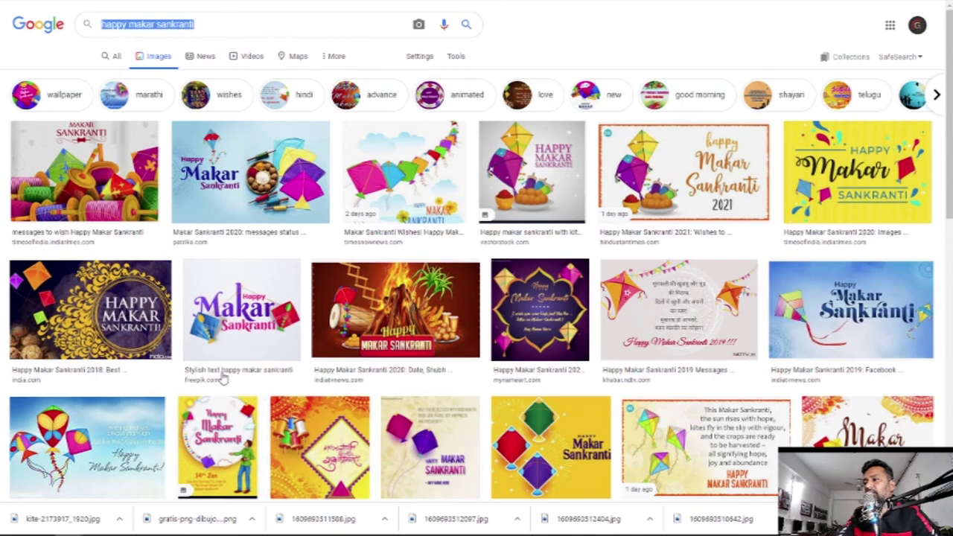
click(237, 305)
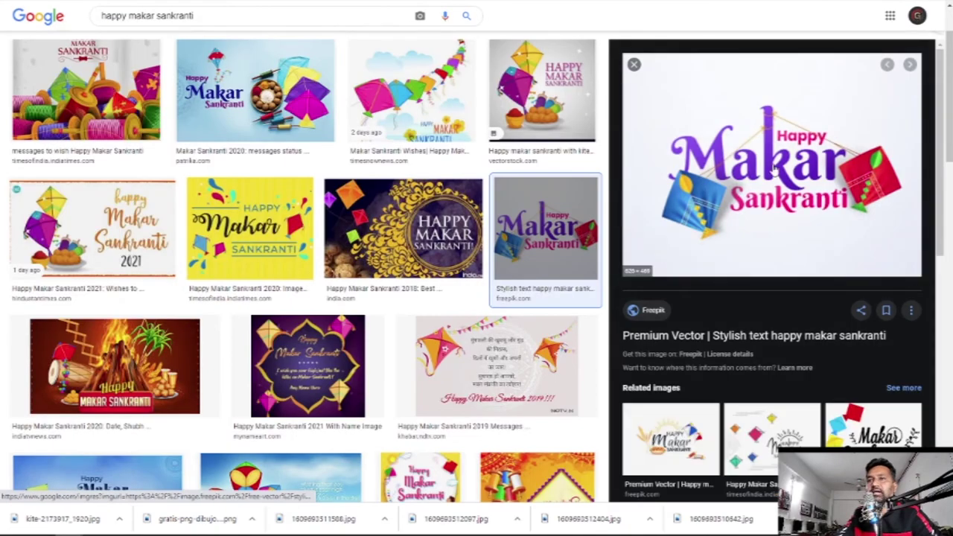
Copy the colourful kites image from the search results.
scroll(773, 228, down, 3)
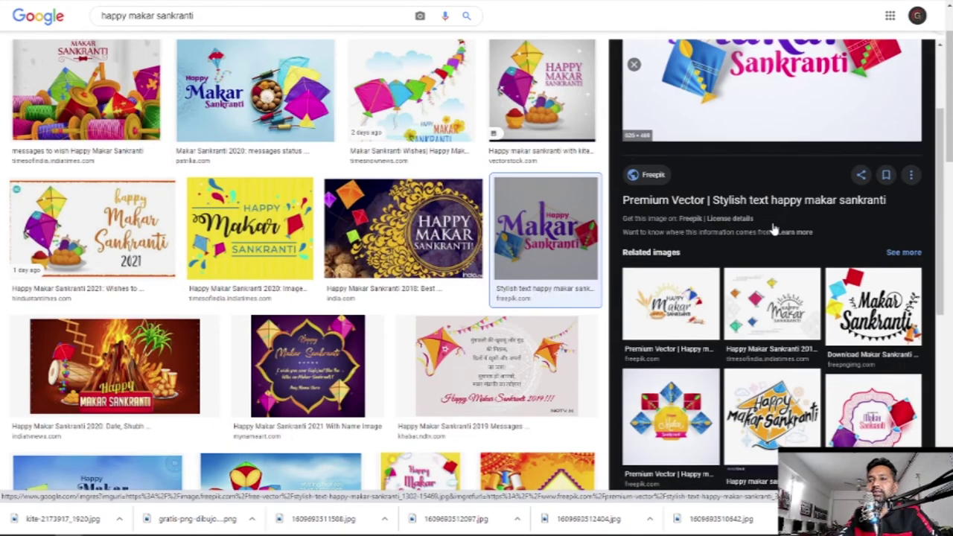
scroll(773, 230, down, 3)
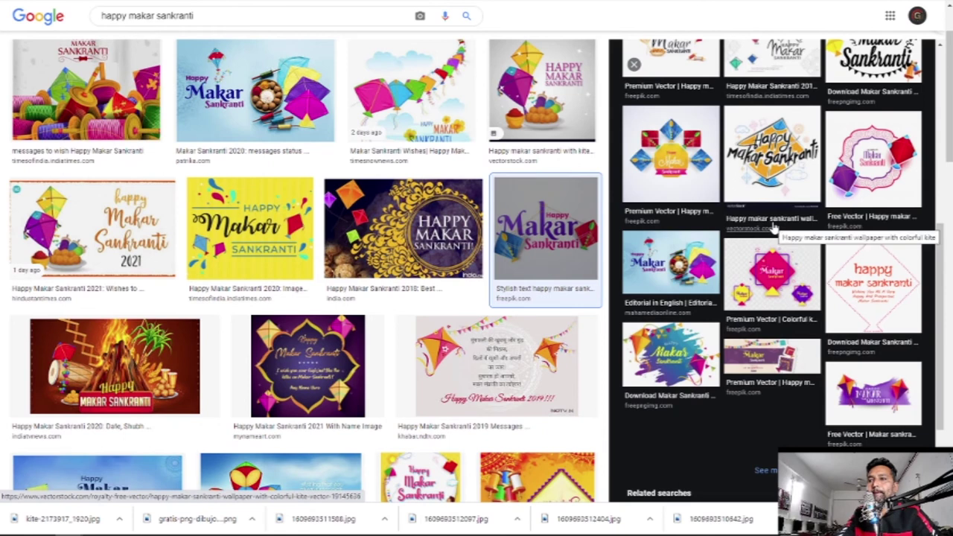
click(772, 274)
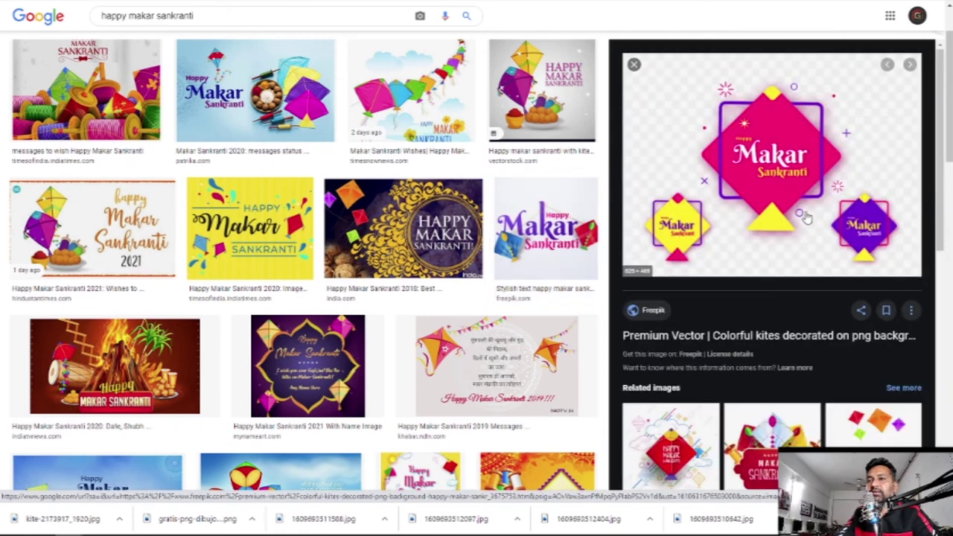
right_click(801, 158)
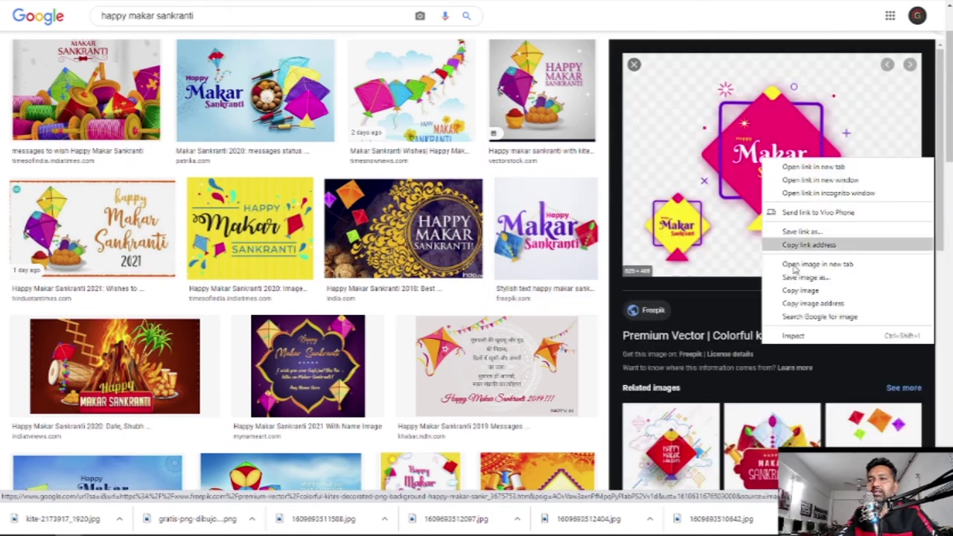
click(798, 290)
key(alt+Tab)
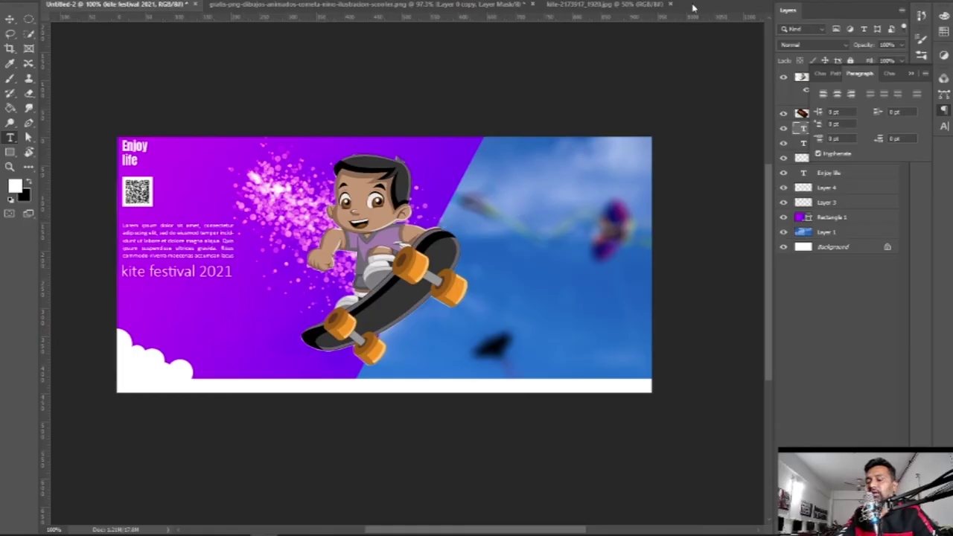
Paste the kites image into the kite photo document, then start a new text layer on the banner.
key(ctrl+v)
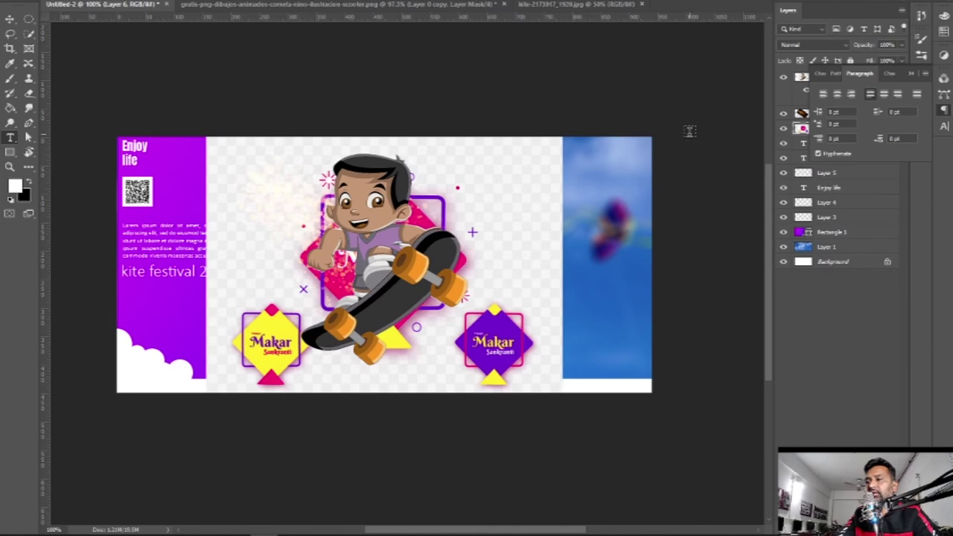
key(ctrl+z)
click(605, 3)
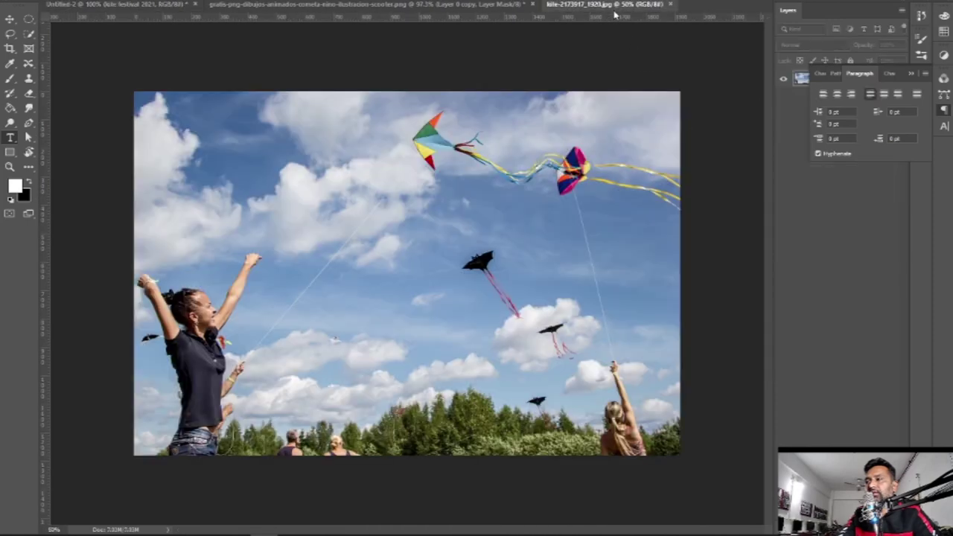
key(ctrl+v)
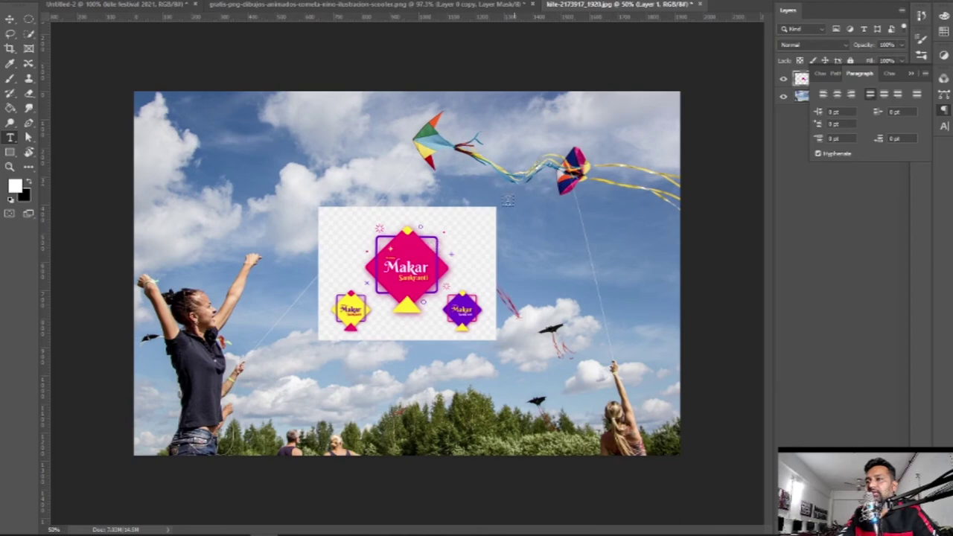
click(167, 5)
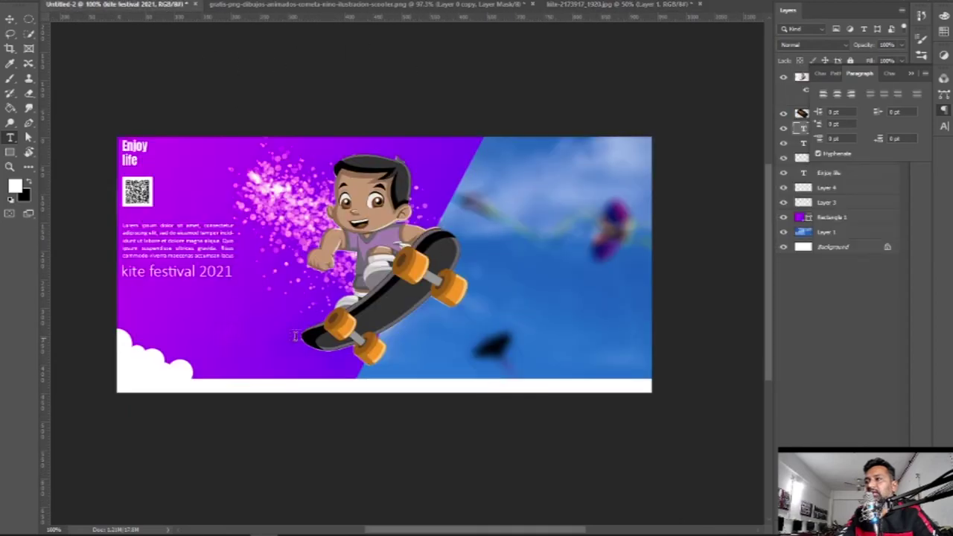
click(257, 325)
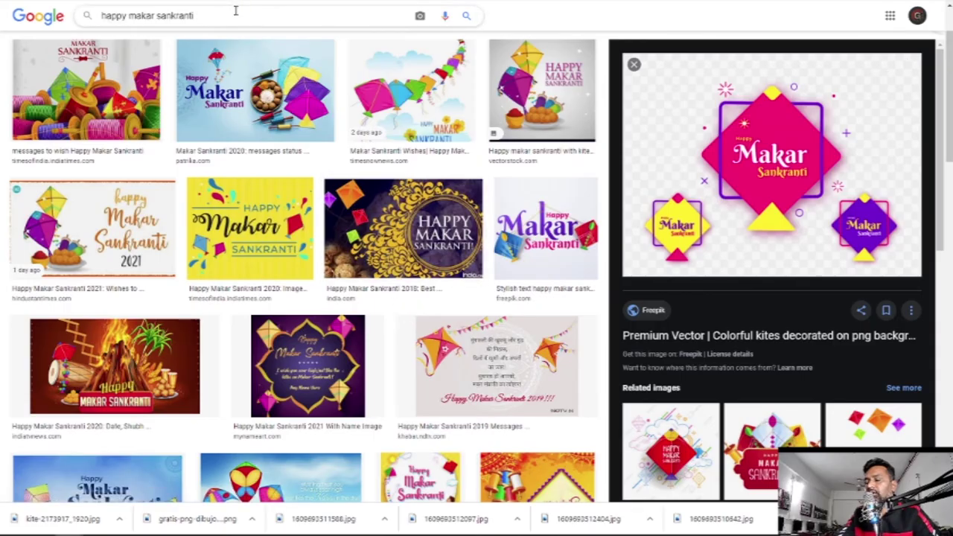
Paste 'happy makar sankranti' as a heading and move it under the QR code.
triple_click(236, 10)
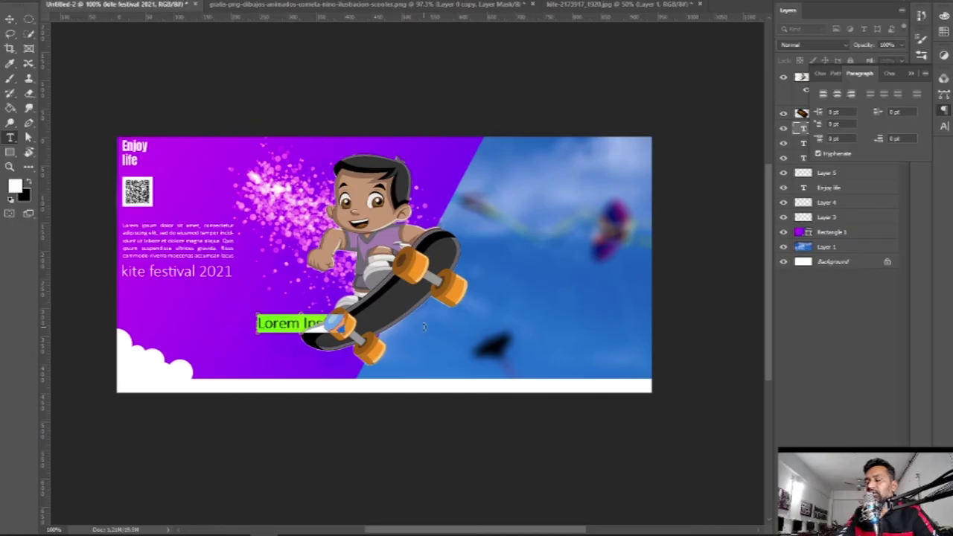
key(ctrl+v)
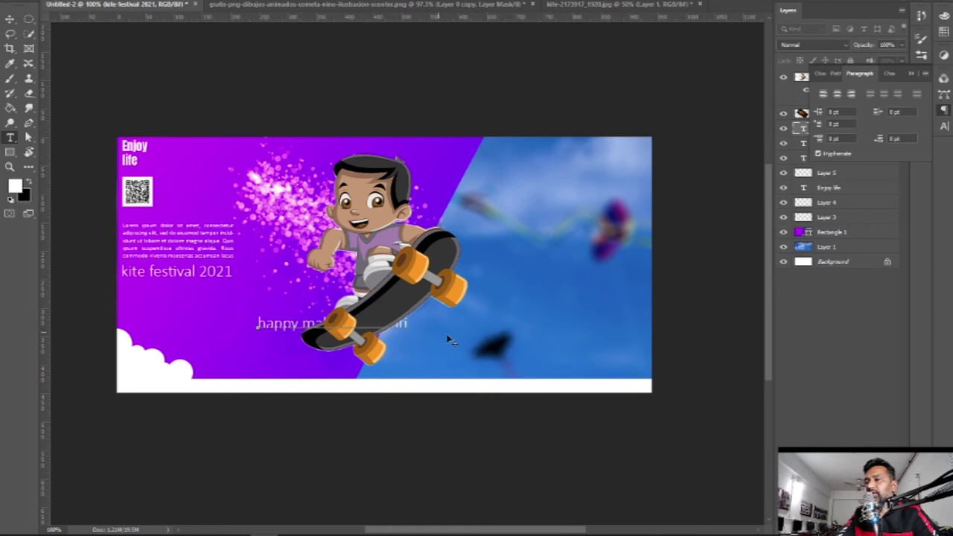
key(ctrl+Return)
mouse_move(269, 330)
mouse_down()
mouse_move(186, 308)
mouse_move(198, 168)
mouse_move(185, 201)
mouse_move(136, 231)
mouse_up()
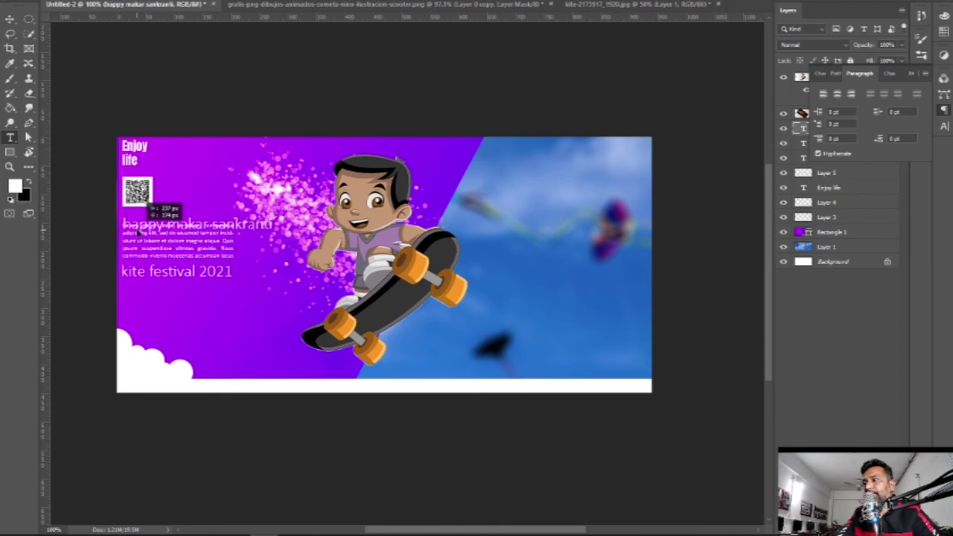
Shift 'kite festival 2021' lower and adjust the body text and sparkle layers.
right_click(177, 277)
click(186, 279)
drag(185, 245, 182, 267)
right_click(179, 248)
click(191, 250)
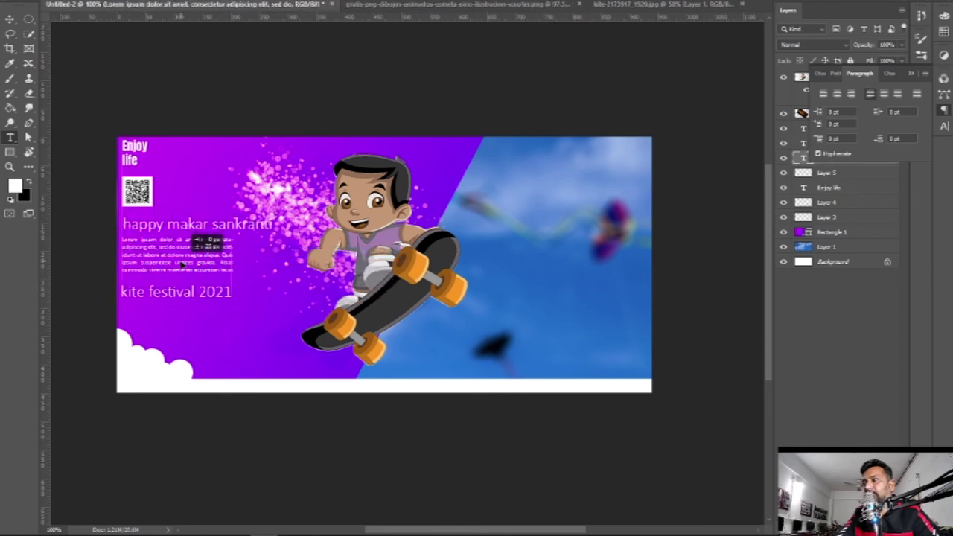
right_click(192, 231)
click(213, 235)
drag(213, 234, 201, 230)
right_click(202, 229)
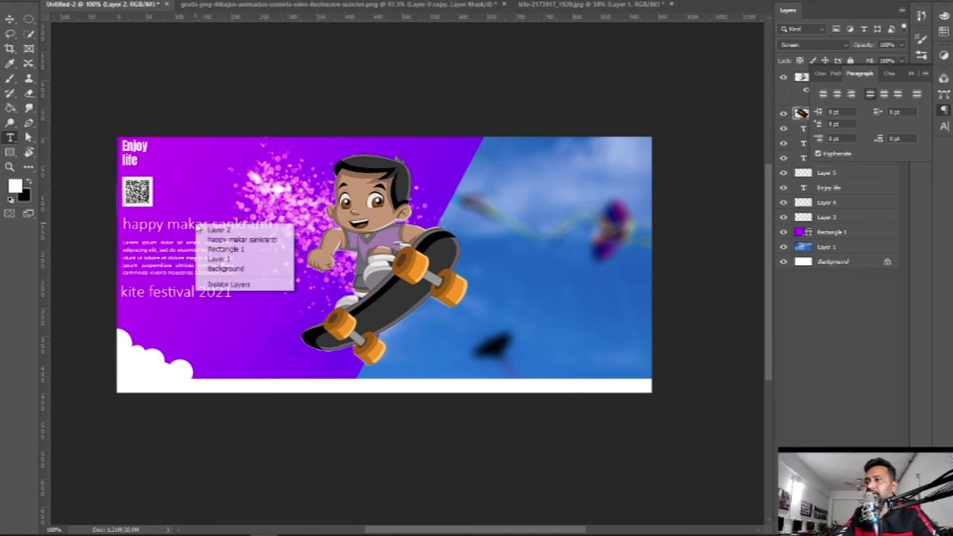
click(254, 241)
drag(260, 238, 260, 240)
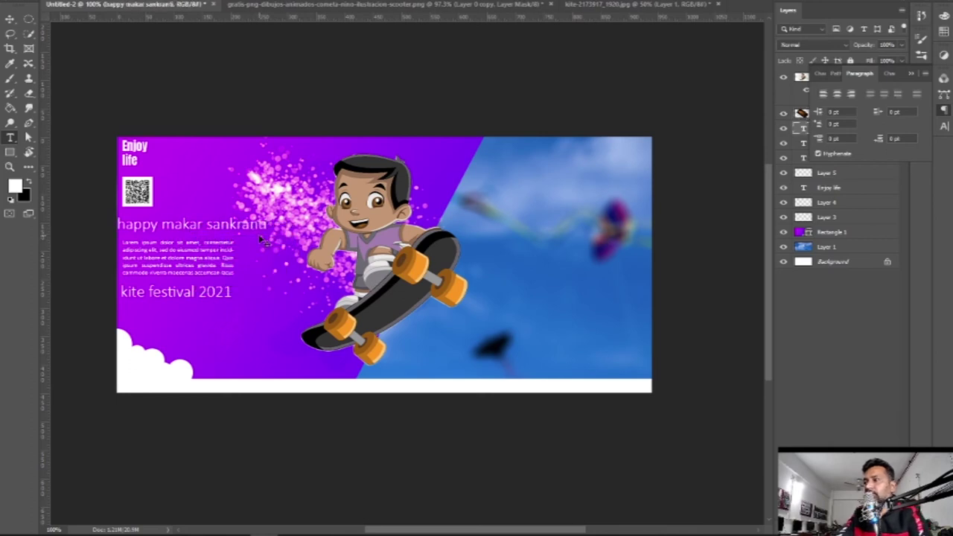
key(ctrl+z)
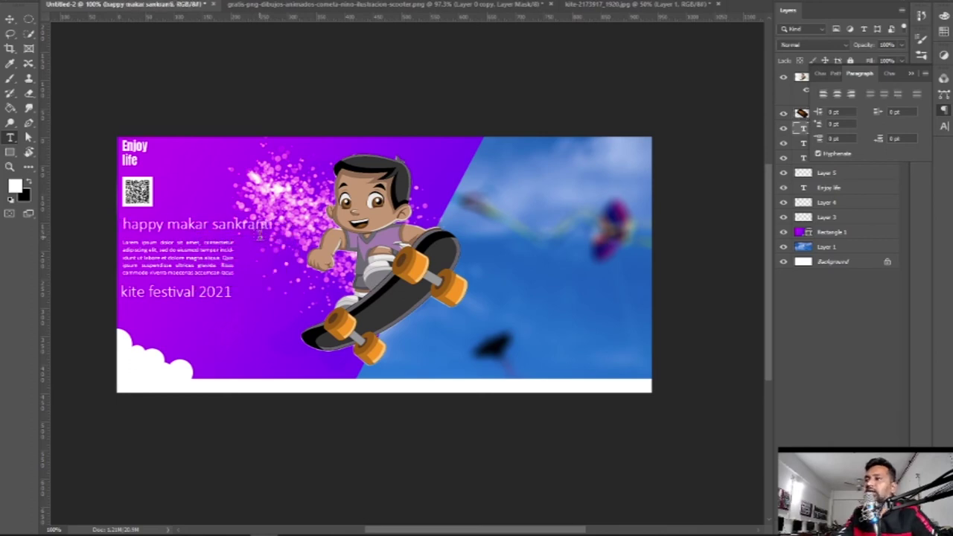
Enlarge the word 'sankranti' in the heading.
click(255, 227)
key(ctrl+a)
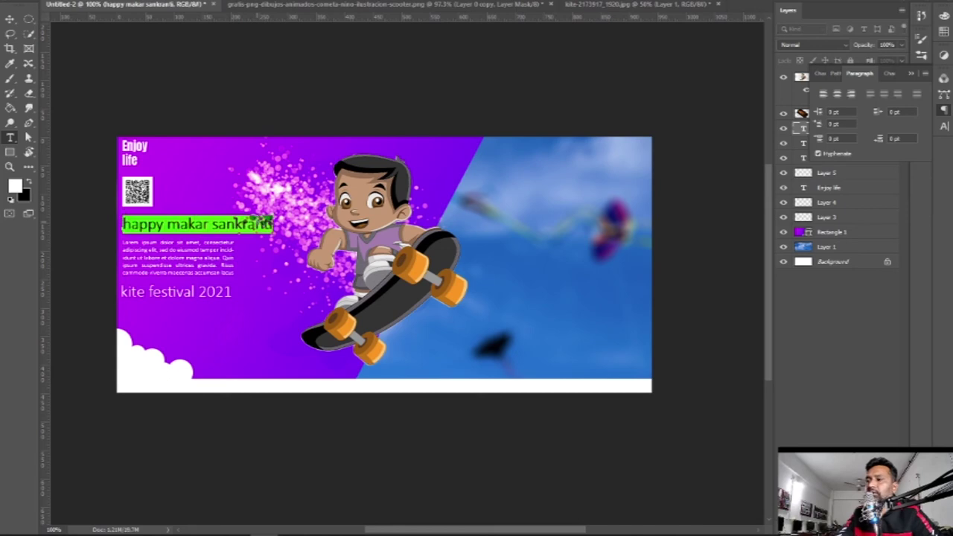
click(613, 4)
click(126, 4)
drag(214, 223, 387, 216)
key(ctrl+c)
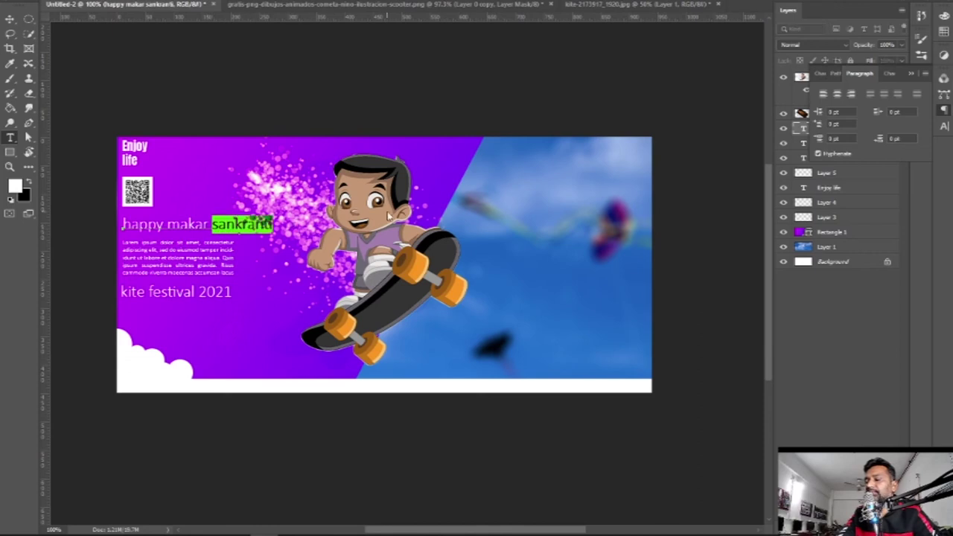
key(ctrl+shift+period)
key(ctrl+shift+period)
key(ctrl+shift+period)
key(ctrl+shift+period)
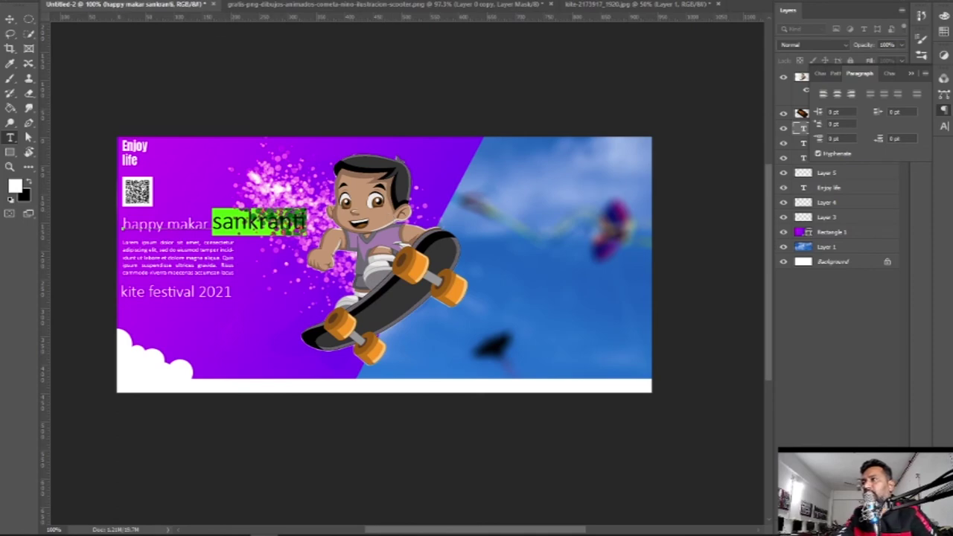
Change the heading to a new font from the font family list.
click(178, 2)
scroll(223, 224, up, 6)
scroll(305, 216, up, 2)
scroll(312, 209, up, 2)
scroll(327, 197, up, 2)
scroll(337, 188, up, 1)
scroll(355, 52, up, 10)
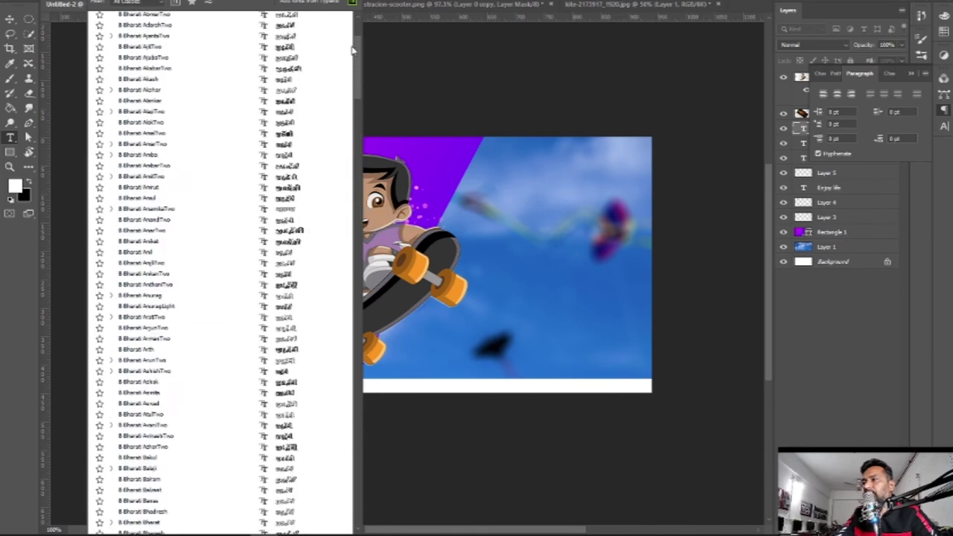
scroll(355, 45, up, 10)
scroll(354, 37, up, 3)
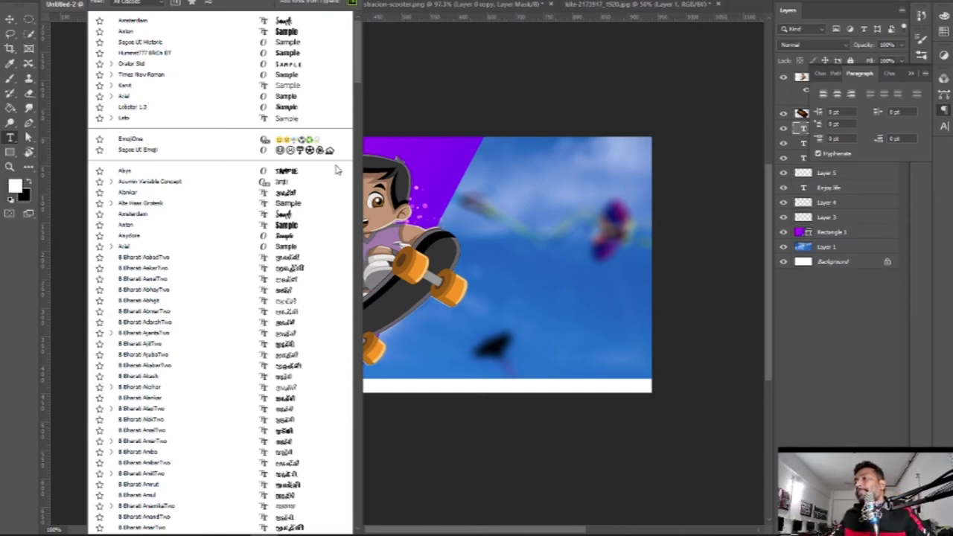
click(281, 174)
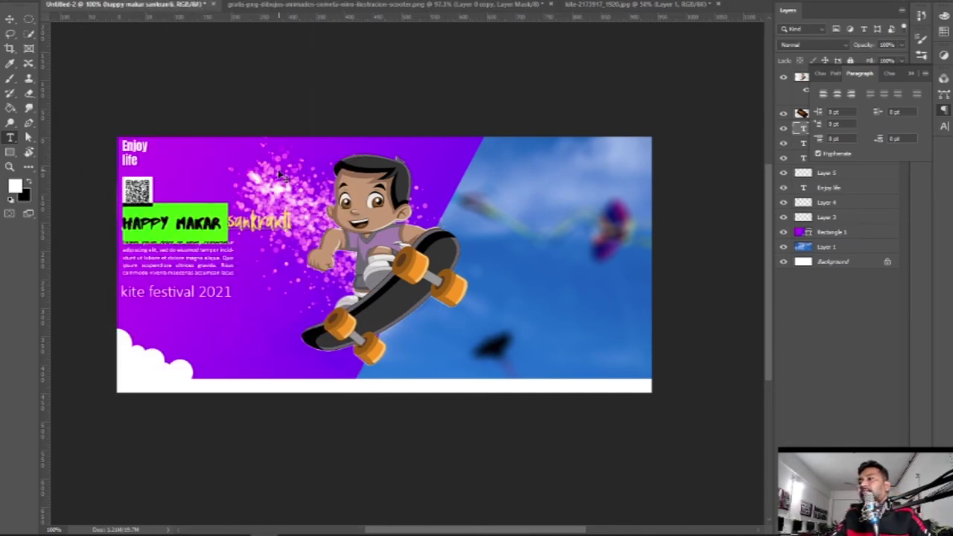
click(293, 164)
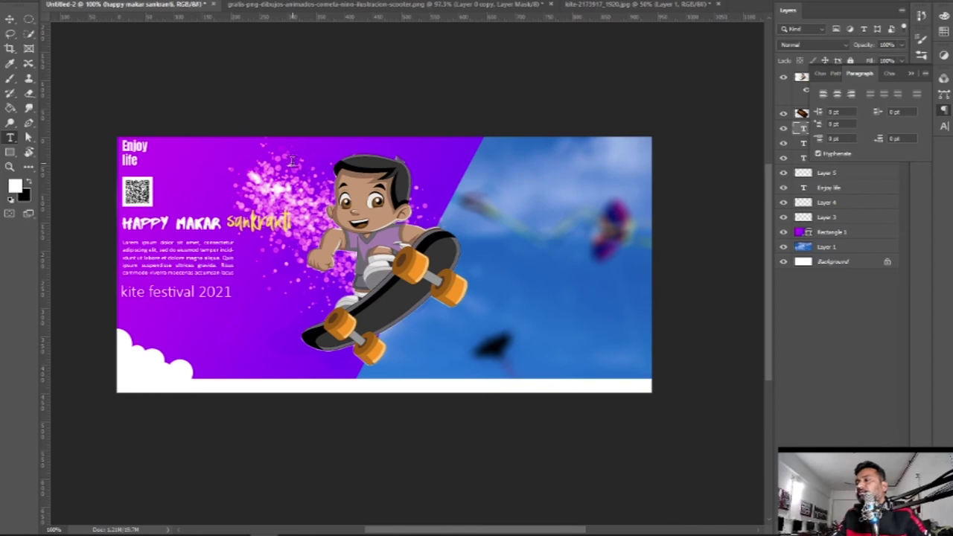
Stack HAPPY and MAKAR on two lines and delete the sankranti line.
ctrl+click(254, 230)
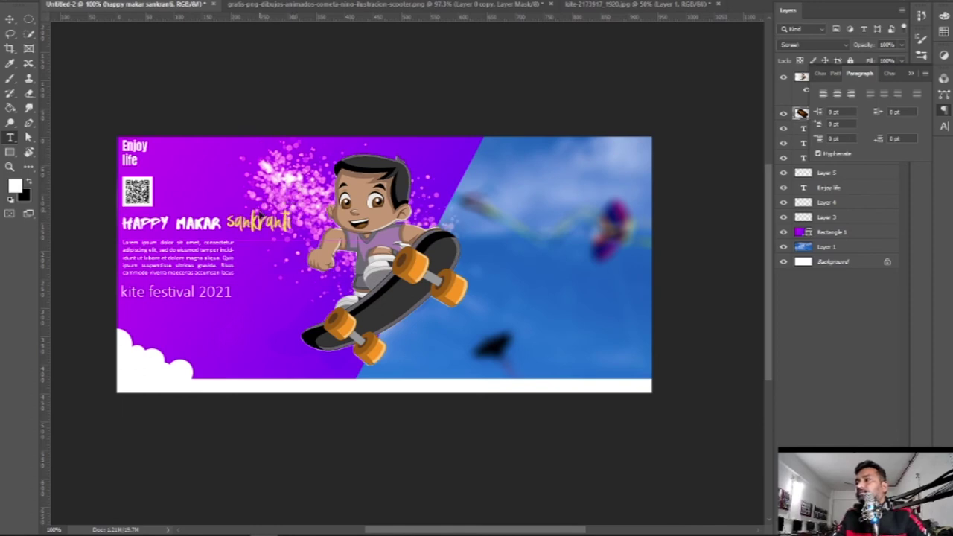
click(177, 222)
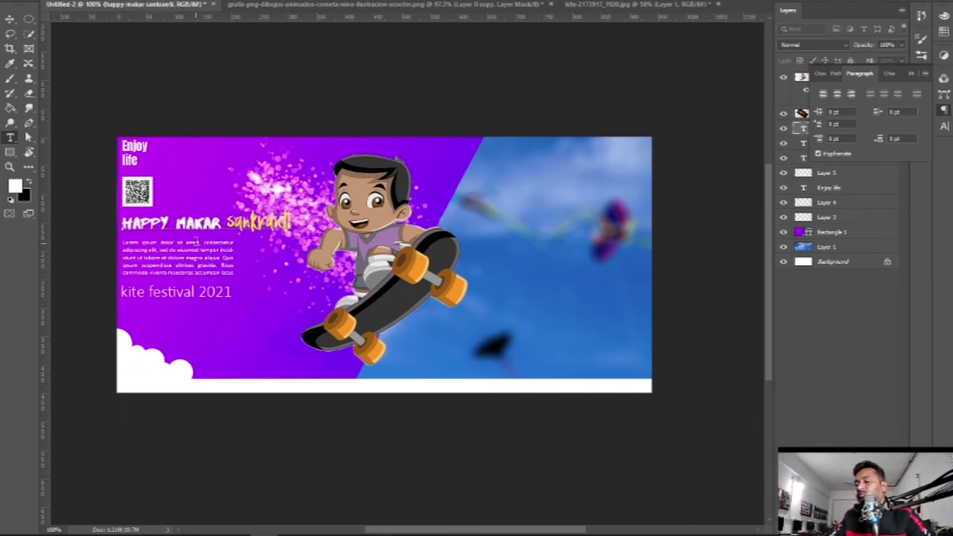
key(Return)
click(171, 253)
key(Return)
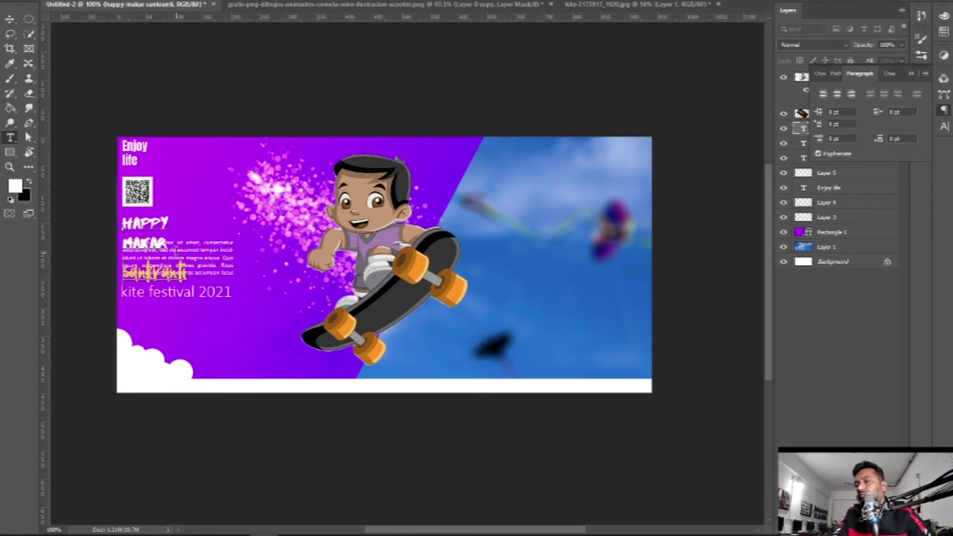
key(shift+End)
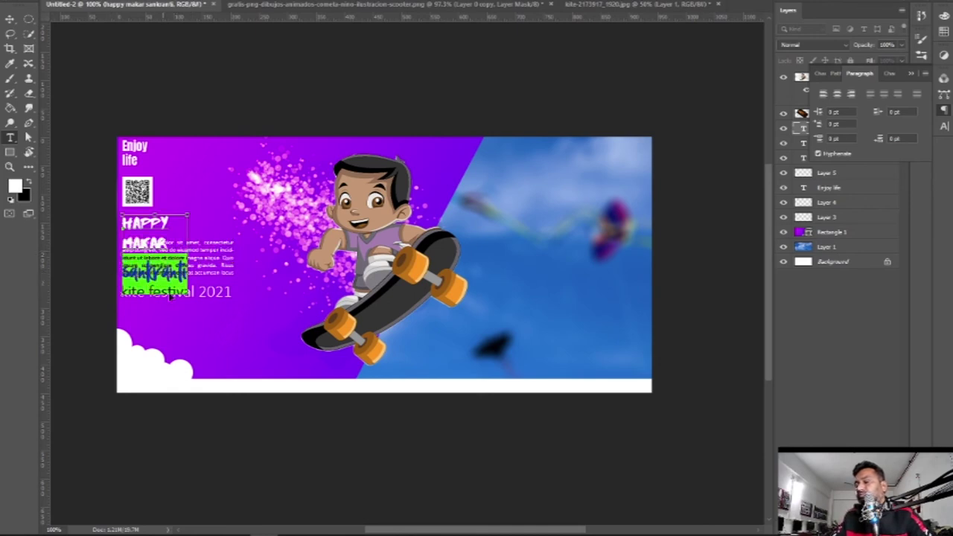
key(BackSpace)
click(275, 348)
Paste 'sankranti' as its own text layer below 'kite festival 2021' and move HAPPY MAKAR toward it.
key(ctrl+v)
drag(275, 353, 208, 317)
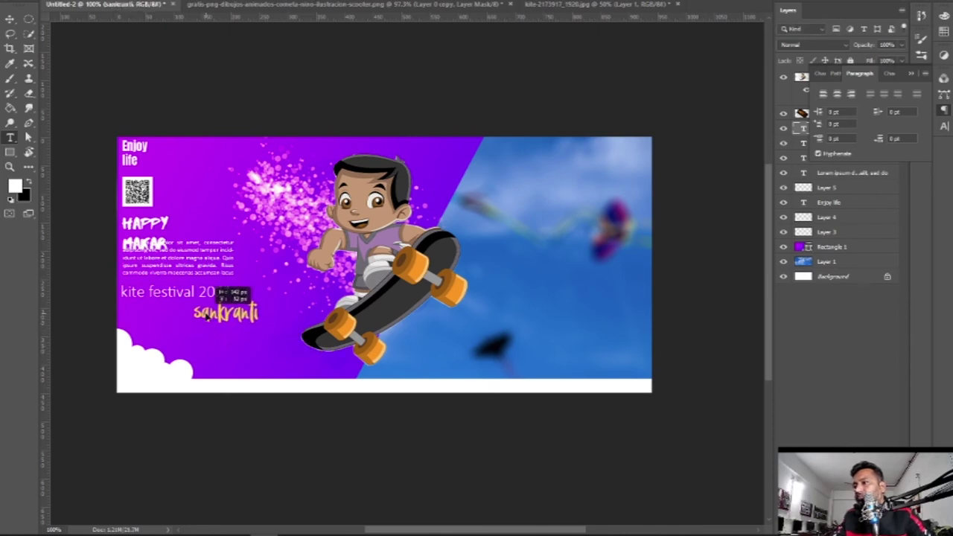
drag(208, 317, 248, 329)
right_click(161, 231)
click(168, 227)
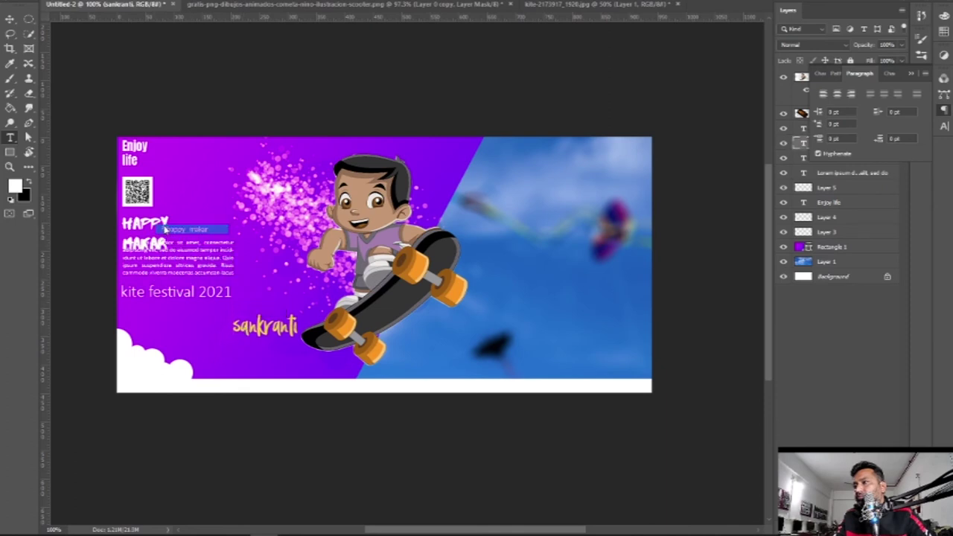
drag(169, 227, 282, 285)
Move the Lorem ipsum body text and 'kite festival 2021' title up.
right_click(202, 259)
click(209, 259)
drag(208, 260, 207, 246)
right_click(182, 292)
click(188, 297)
drag(188, 297, 191, 282)
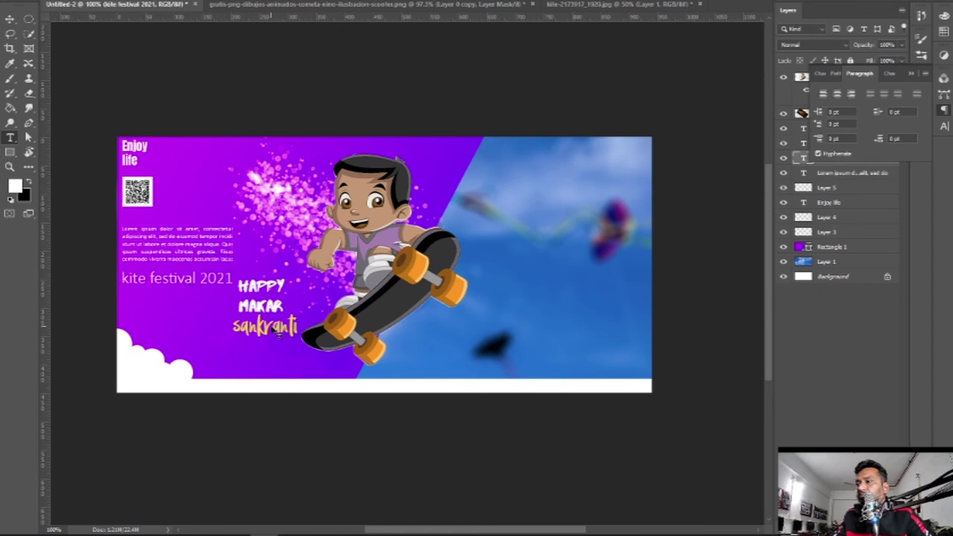
Place HAPPY MAKAR beside 'sankranti', leaving the sparkles unchanged.
right_click(260, 291)
click(294, 288)
drag(272, 284, 246, 292)
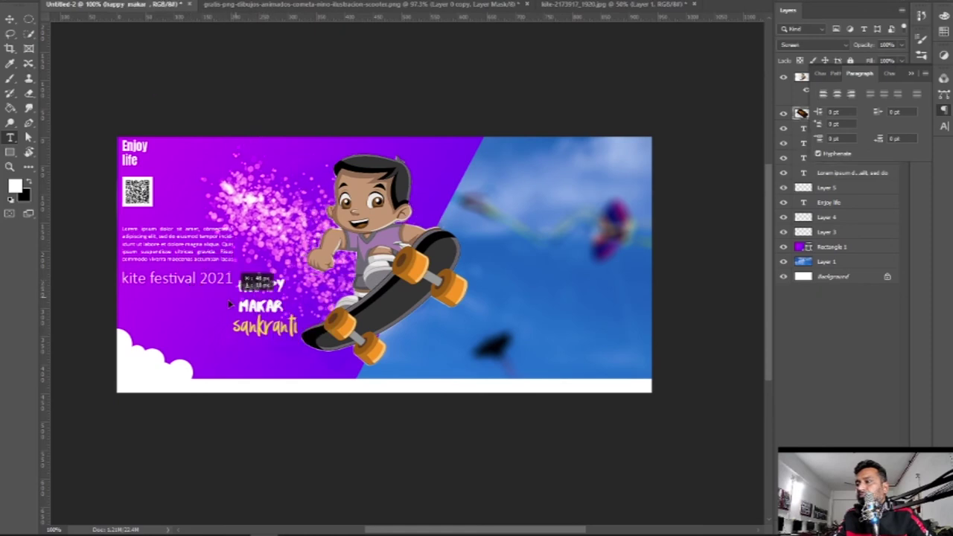
key(ctrl+z)
right_click(244, 286)
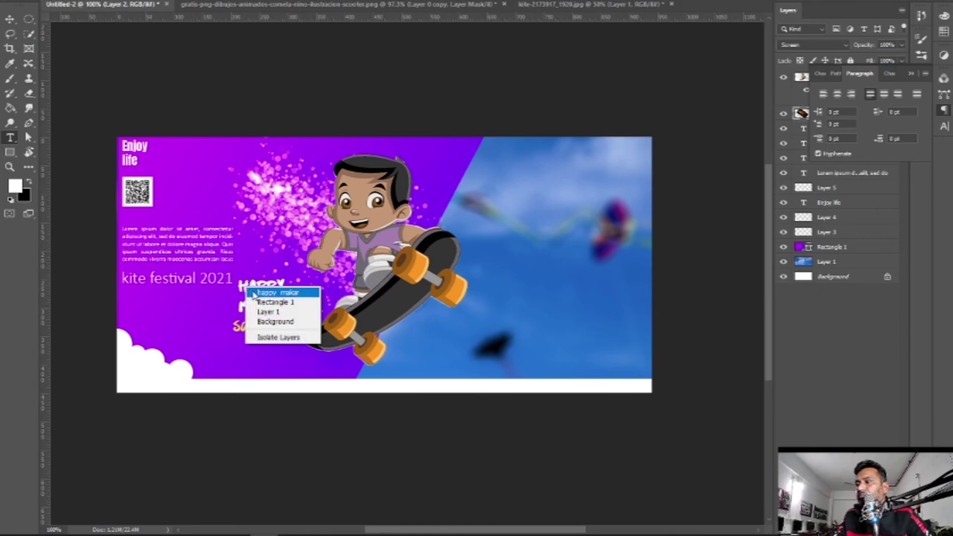
click(254, 293)
drag(245, 288, 191, 307)
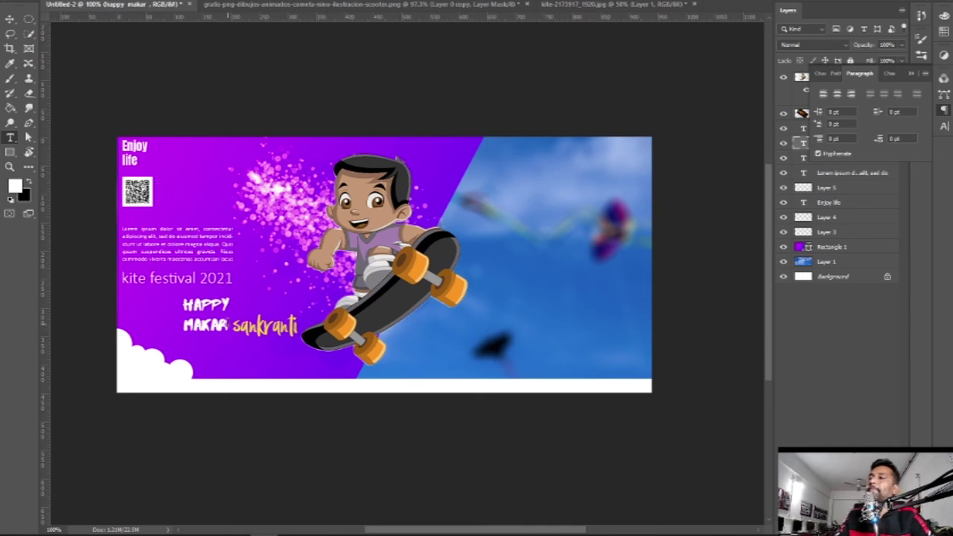
Widen HAPPY MAKAR letter spacing and move it to the panel's left edge.
drag(229, 328, 185, 304)
key(alt+Right)
key(alt+Right)
key(alt+Right)
key(alt+Right)
key(alt+Right)
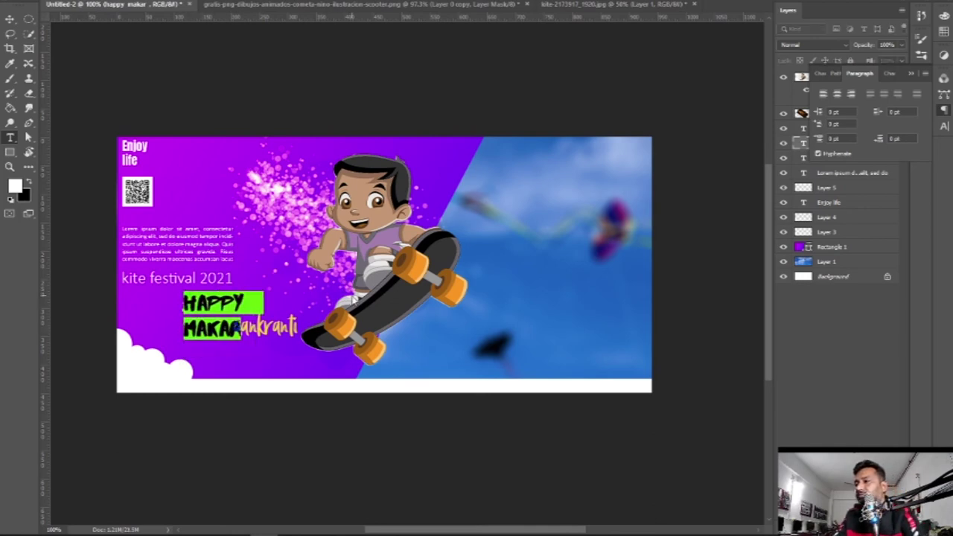
key(ctrl+Return)
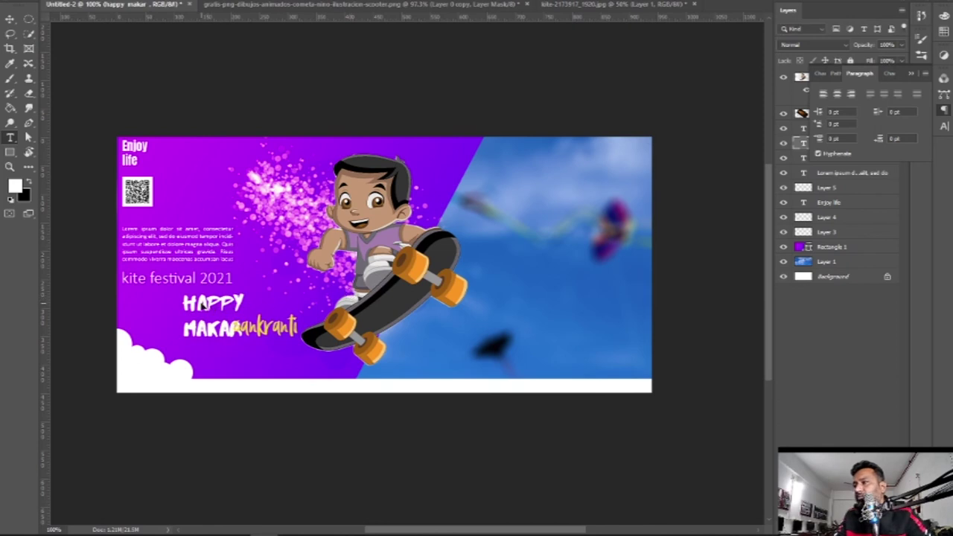
drag(202, 305, 155, 300)
Enlarge 'sankranti' and line it up beside MAKAR.
right_click(240, 325)
click(257, 329)
drag(261, 329, 218, 313)
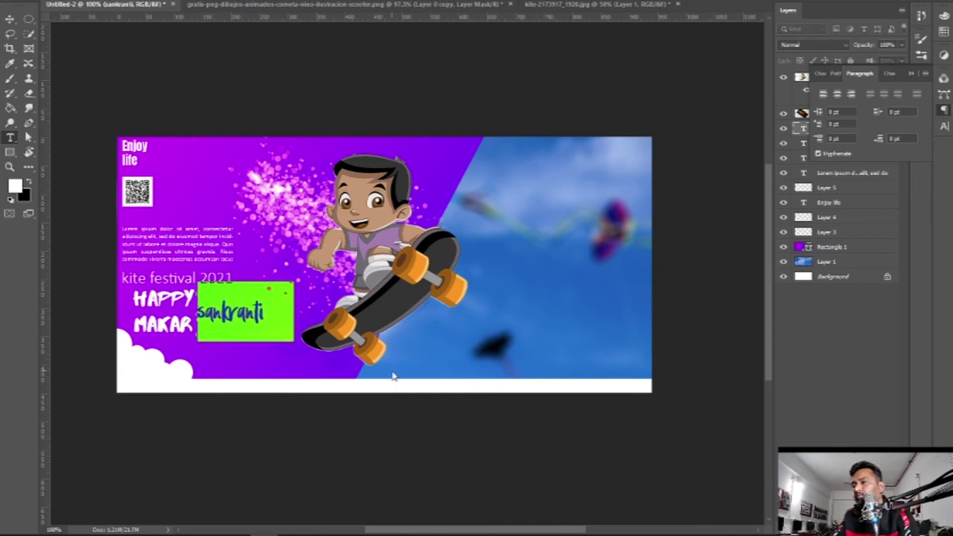
key(ctrl+Return)
drag(282, 321, 278, 334)
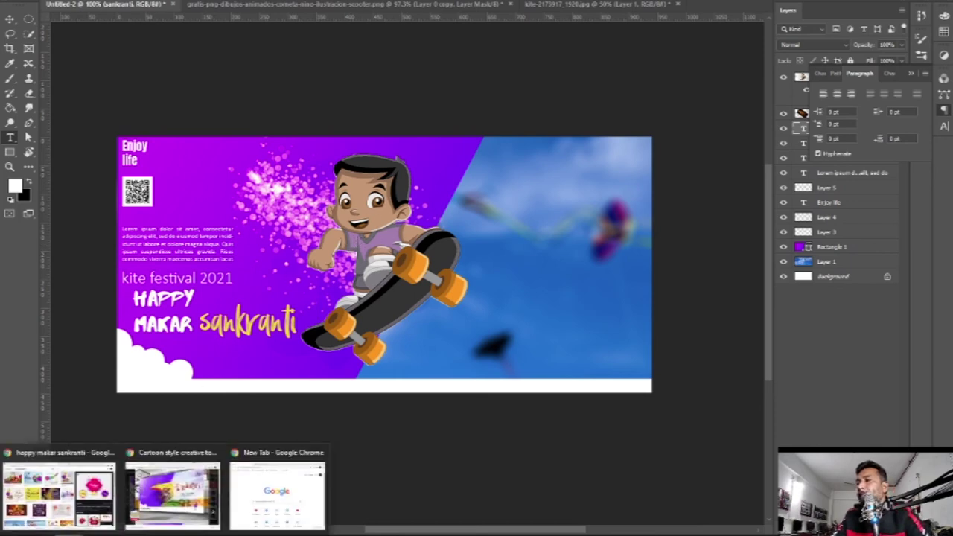
click(60, 493)
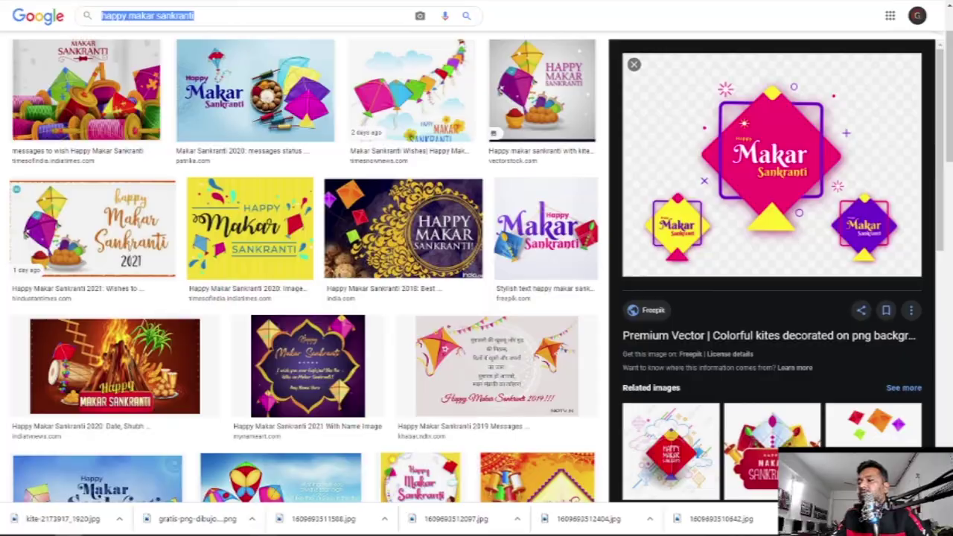
key(alt+Tab)
click(596, 5)
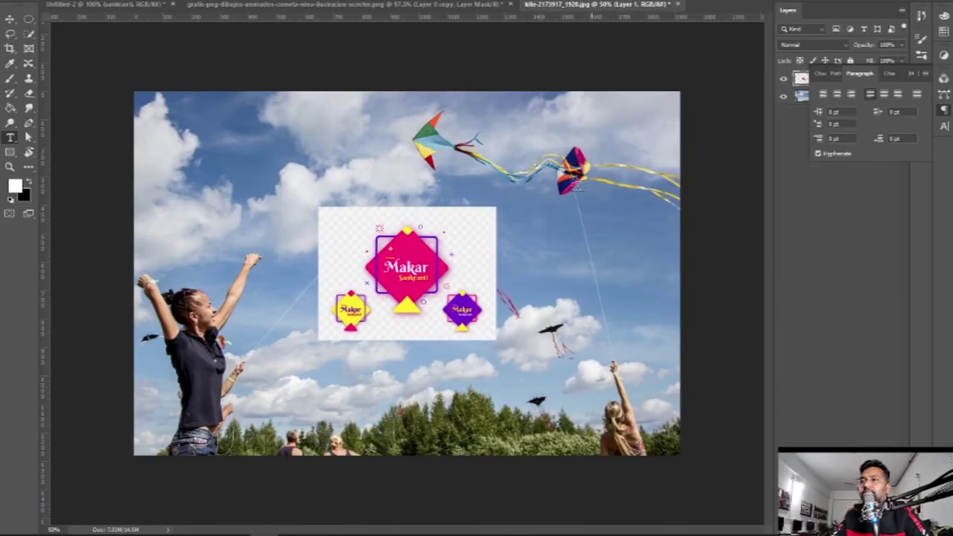
Zoom in on the pink Makar kite in the kite photo document.
key(w)
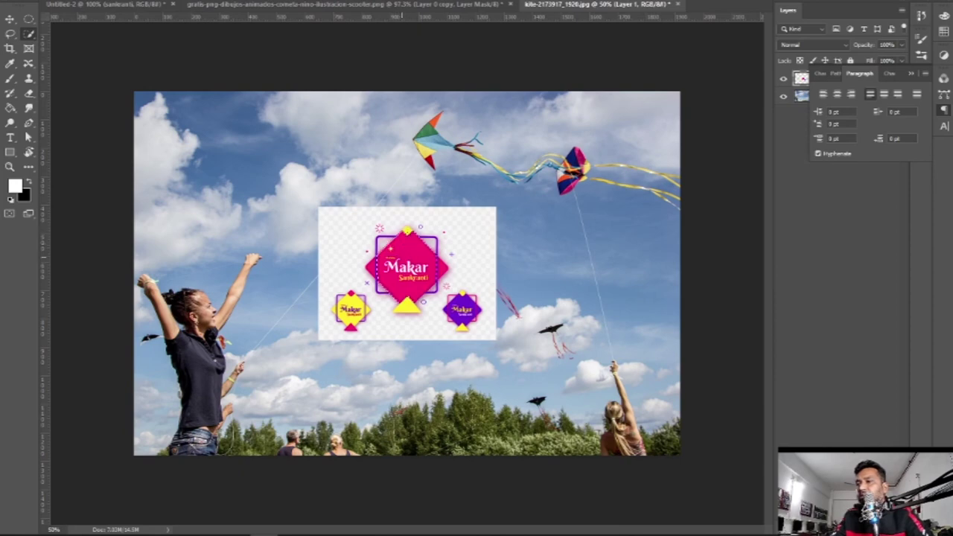
key(z)
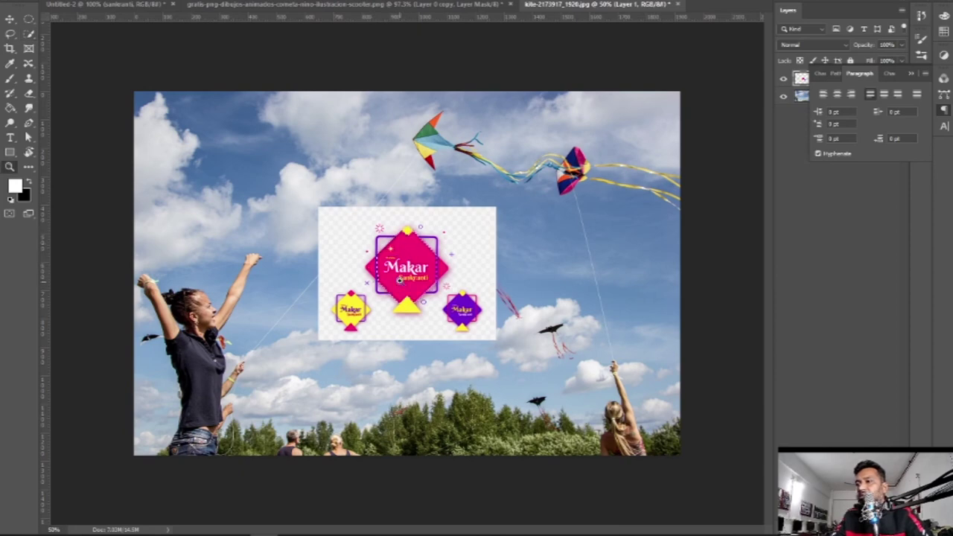
drag(398, 271, 418, 254)
scroll(424, 284, up, 3)
key(ctrl+d)
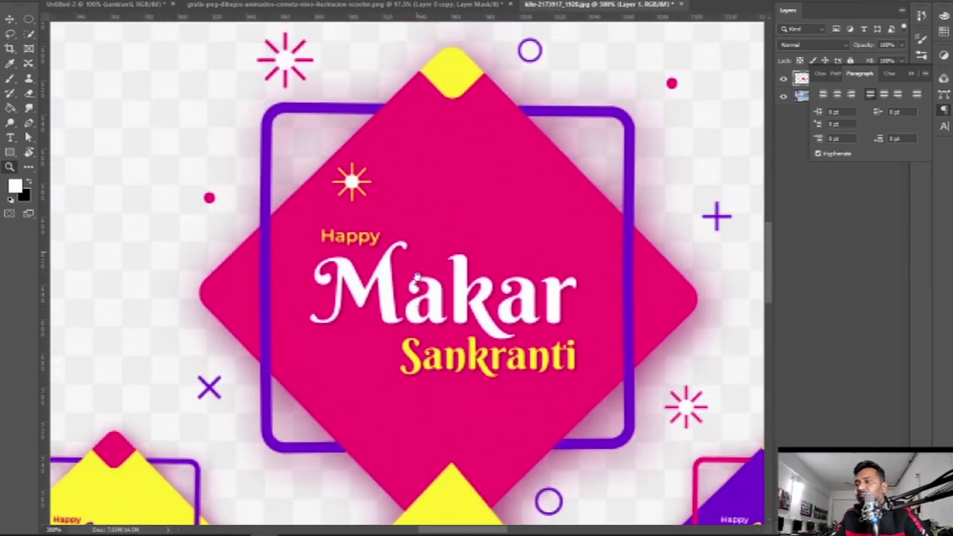
key(p)
scroll(445, 334, down, 3)
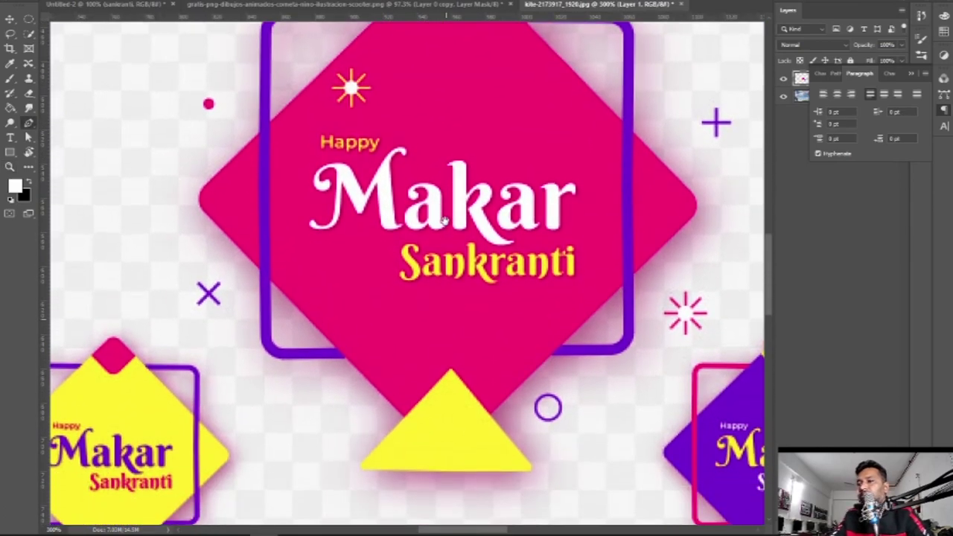
scroll(417, 285, down, 3)
scroll(422, 275, up, 2)
key(alt+Tab)
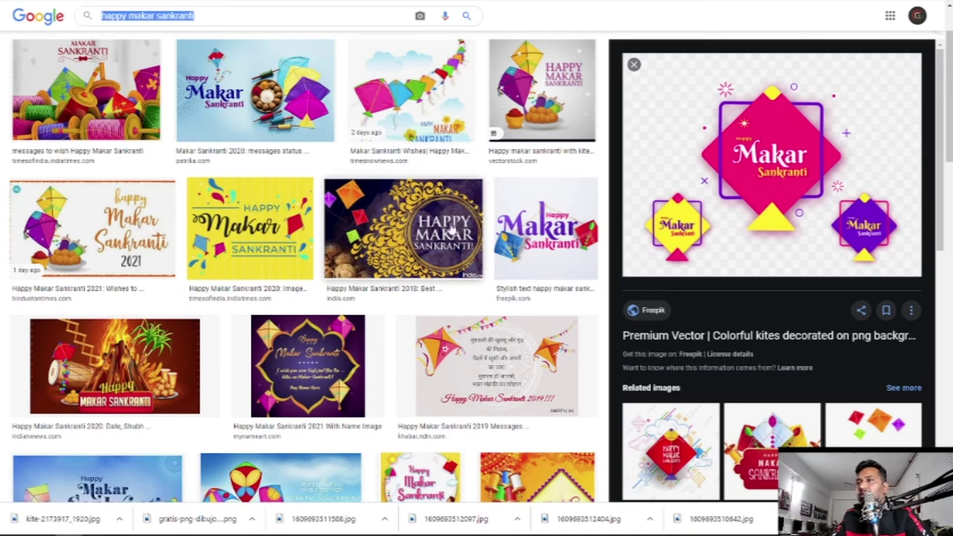
Scroll through the 'happy makar sankranti' image results without picking anything.
scroll(445, 256, down, 3)
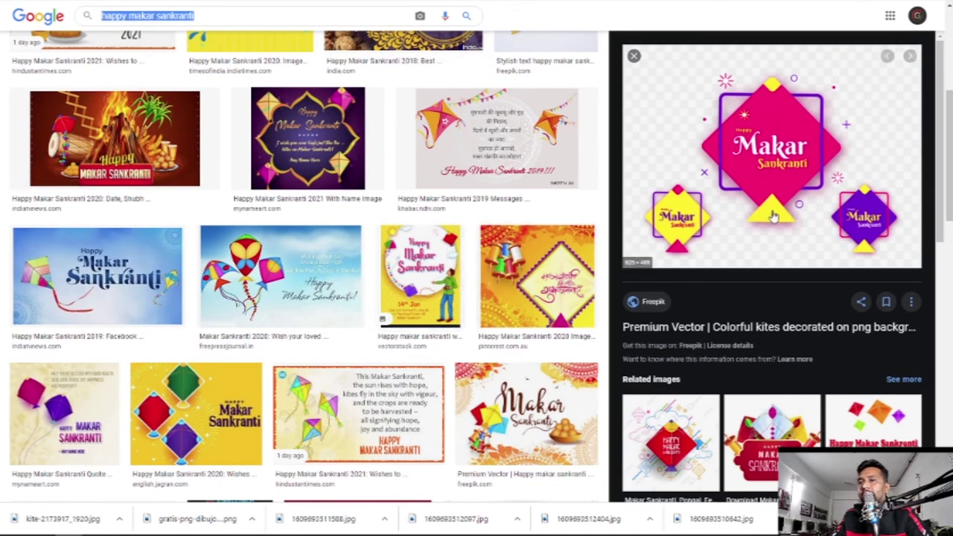
scroll(336, 232, down, 3)
scroll(336, 233, down, 4)
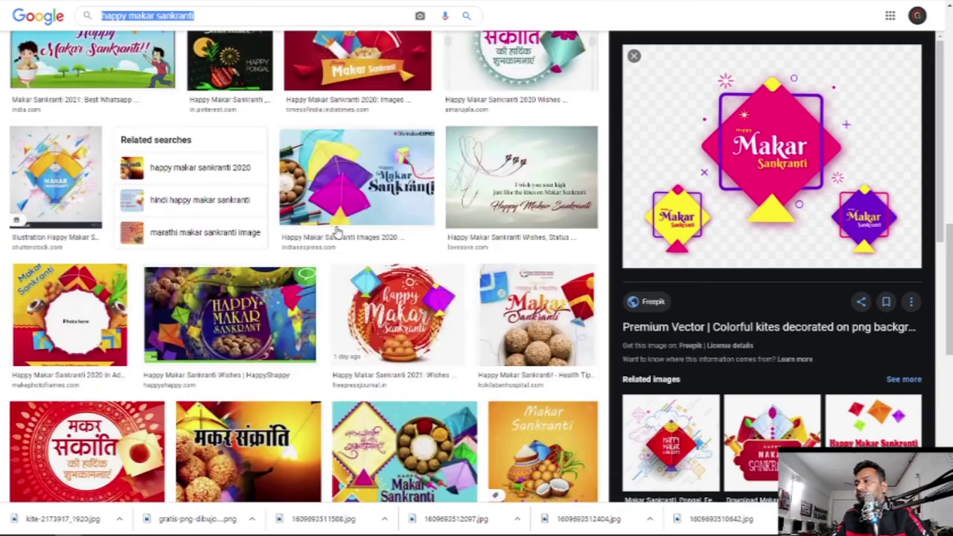
scroll(336, 232, down, 5)
scroll(335, 231, up, 7)
scroll(332, 228, up, 3)
scroll(332, 228, up, 2)
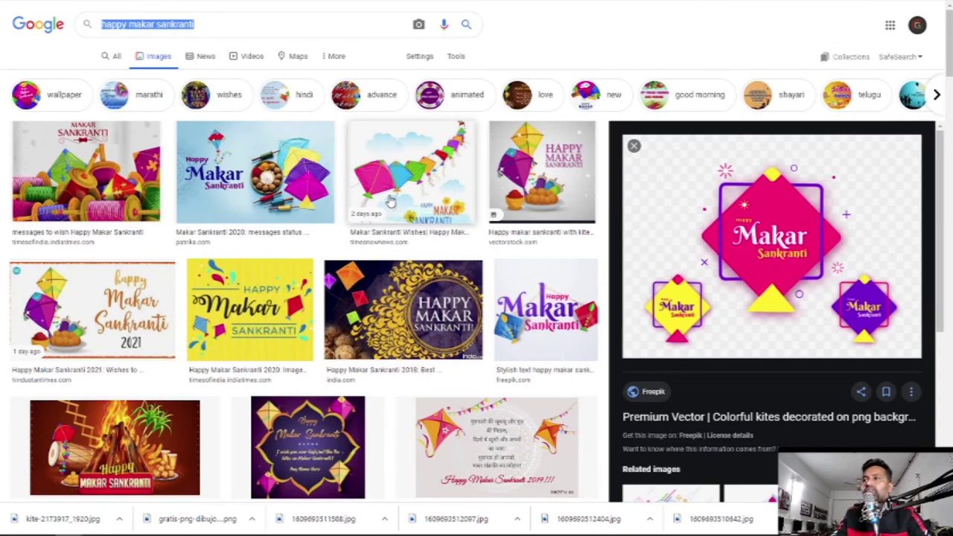
mouse_move(772, 157)
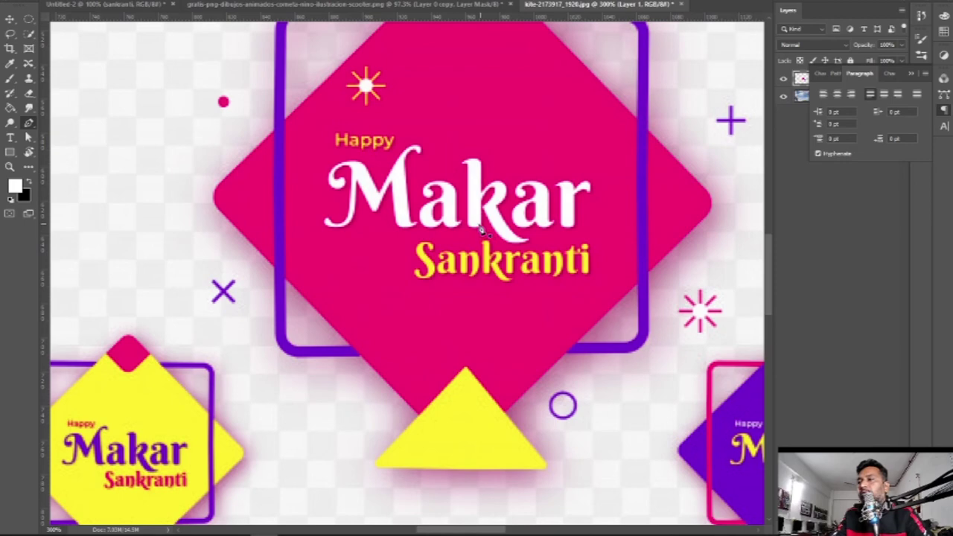
Trace the big pink kite with its yellow tail using the Pen tool and convert the path to a selection.
scroll(462, 153, up, 3)
scroll(441, 141, up, 2)
key(z)
alt+click(440, 124)
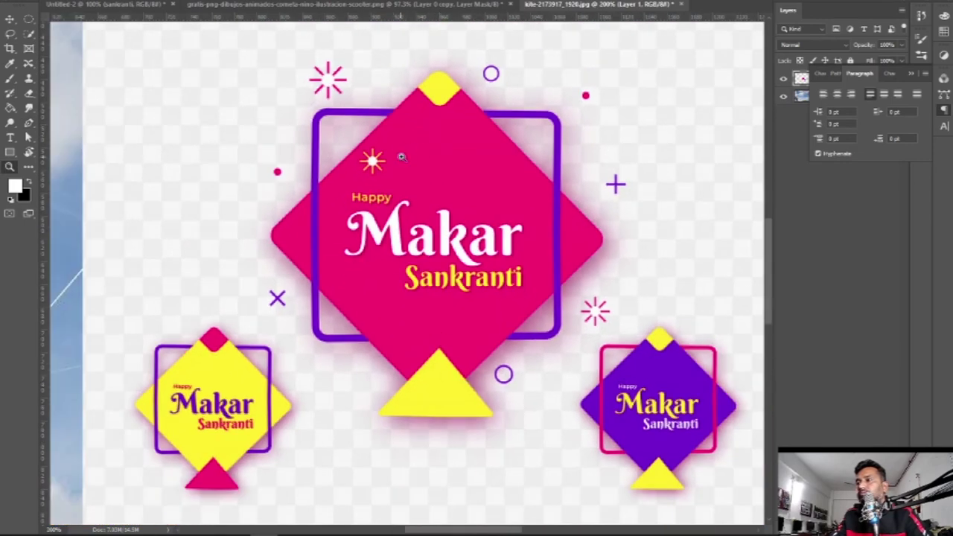
key(p)
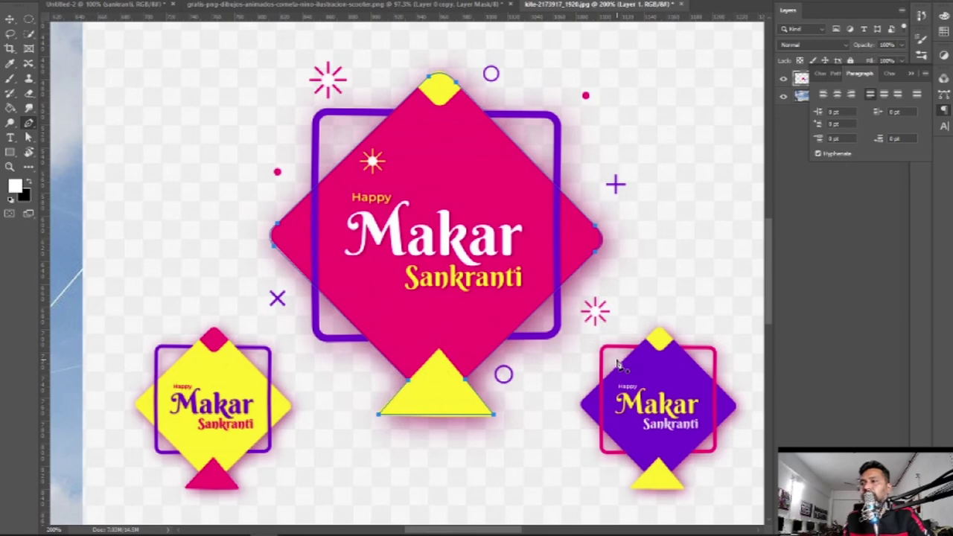
key(ctrl+Return)
Bring the kite into the banner, shrink it and tilt it about 45 degrees.
mouse_move(548, 353)
mouse_down()
mouse_move(140, 6)
mouse_move(459, 281)
mouse_move(618, 246)
mouse_up()
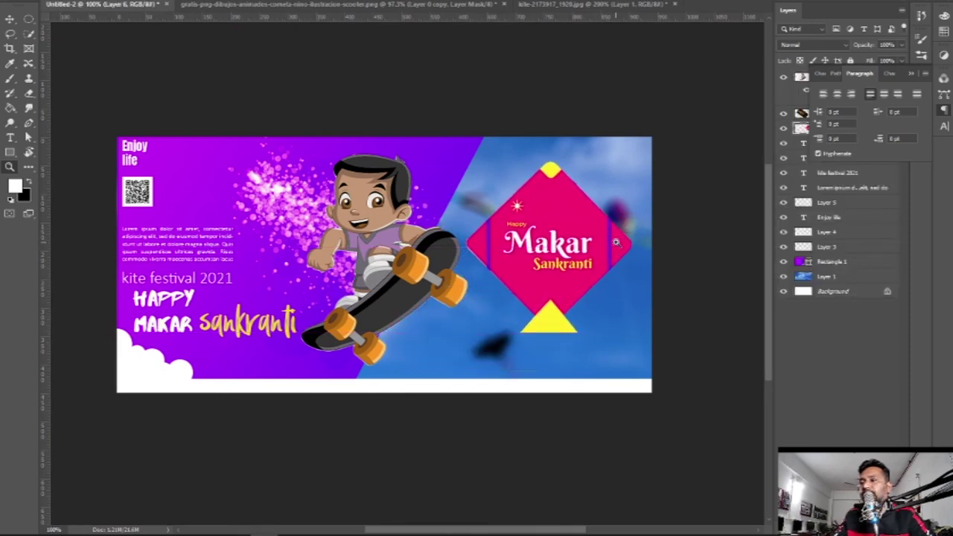
key(ctrl+t)
drag(632, 161, 533, 266)
drag(507, 303, 609, 342)
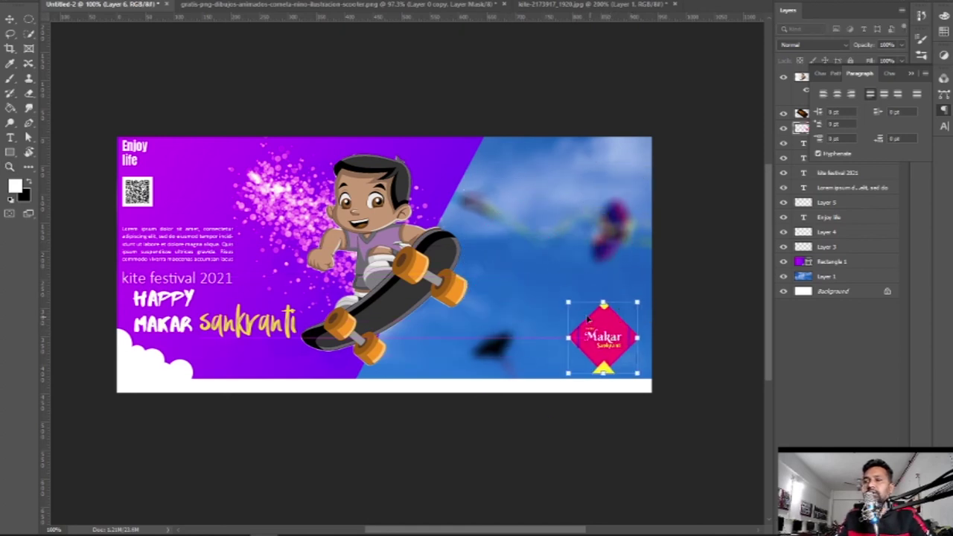
drag(567, 304, 553, 312)
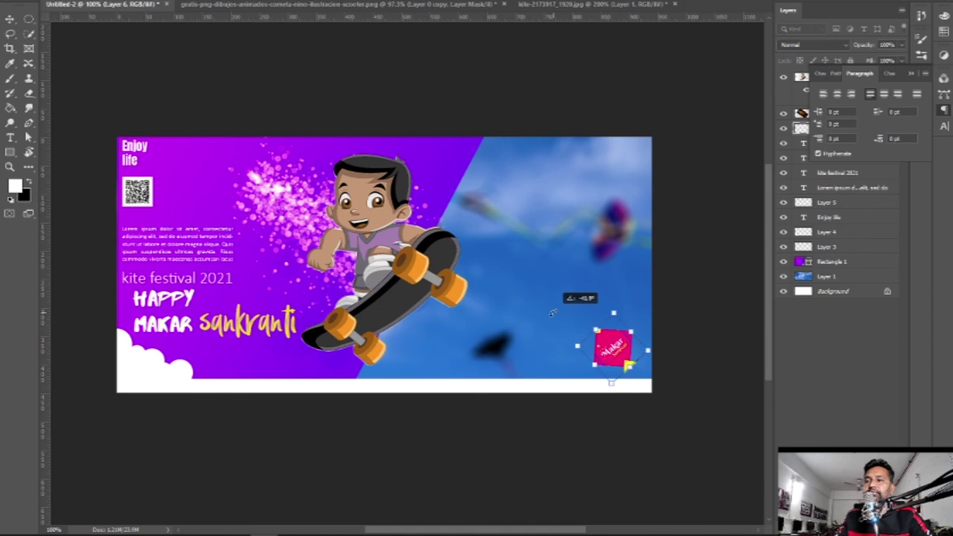
Position the small tilted kite in the sky's lower-right corner and commit the transform.
drag(614, 350, 151, 365)
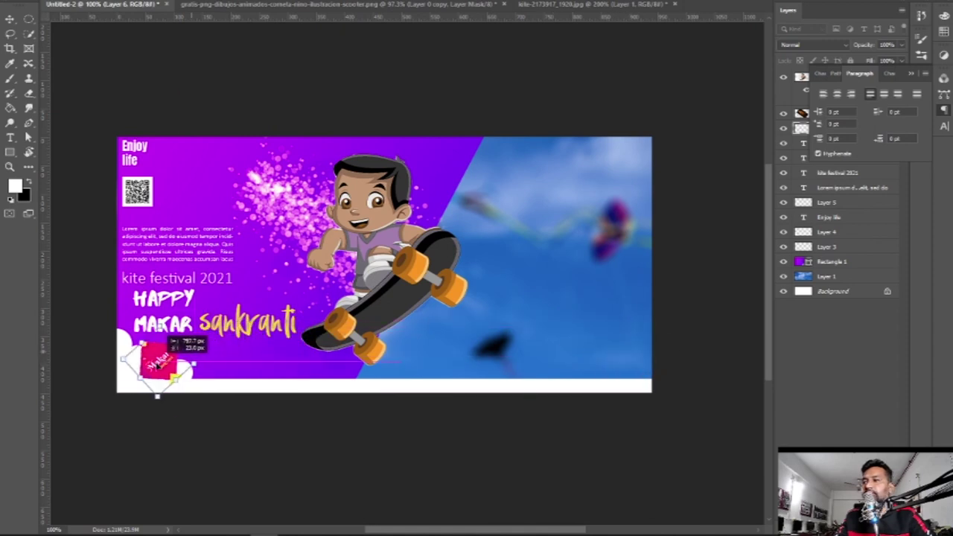
mouse_move(152, 365)
mouse_down()
mouse_move(469, 192)
mouse_move(458, 182)
mouse_move(492, 220)
mouse_move(513, 209)
mouse_up()
mouse_move(452, 193)
mouse_down()
mouse_move(573, 224)
mouse_move(569, 155)
mouse_up()
mouse_move(496, 211)
mouse_down()
mouse_move(618, 348)
mouse_move(635, 319)
mouse_move(649, 333)
mouse_move(617, 348)
mouse_up()
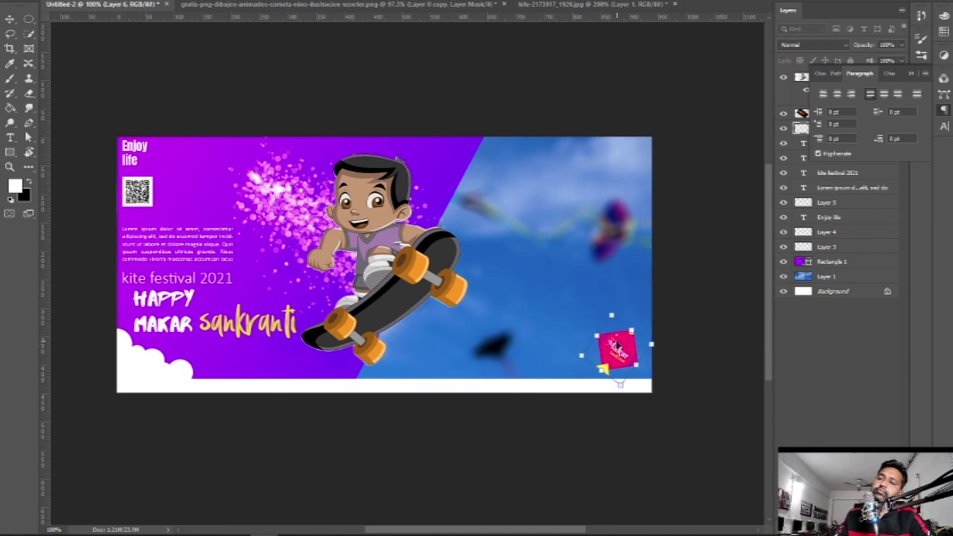
key(z)
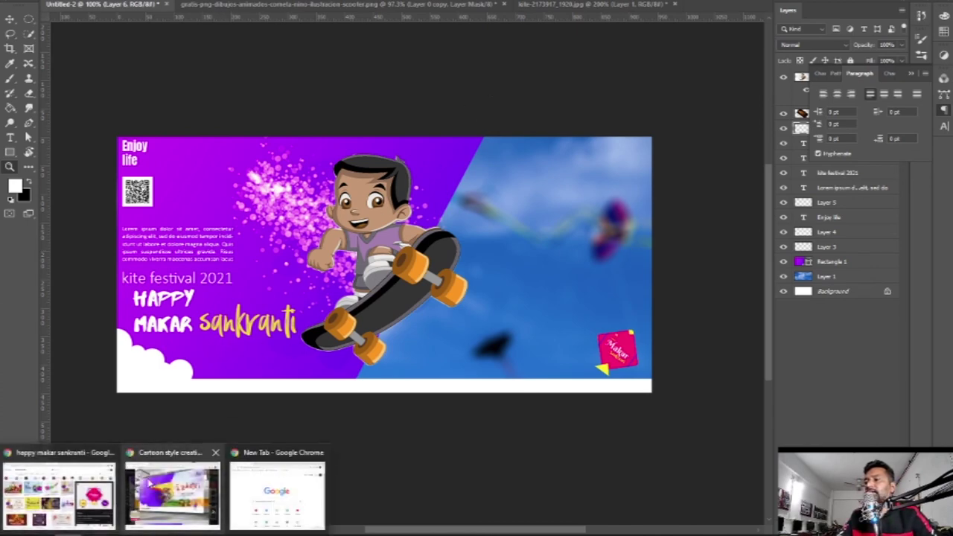
Search Google Images for 'cal icon png' in Chrome.
click(165, 481)
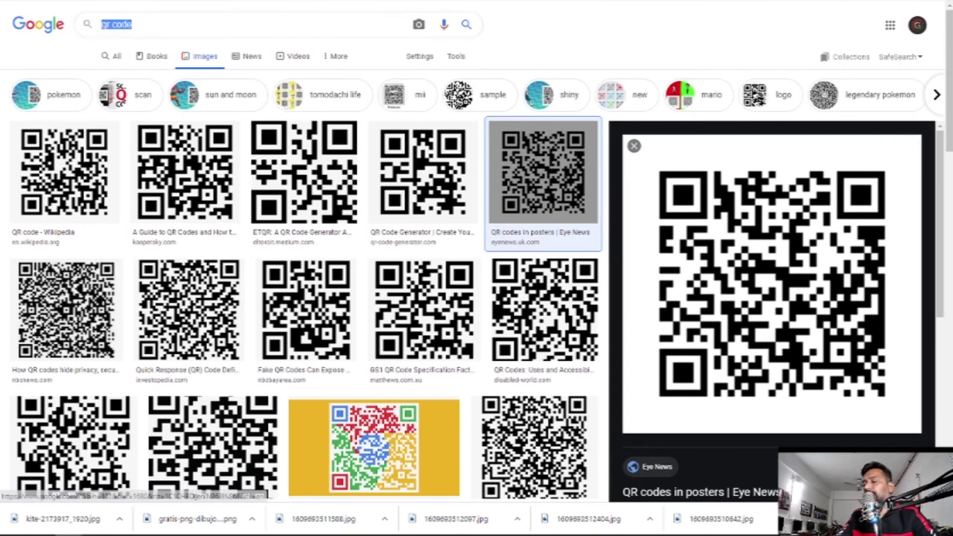
text(cal)
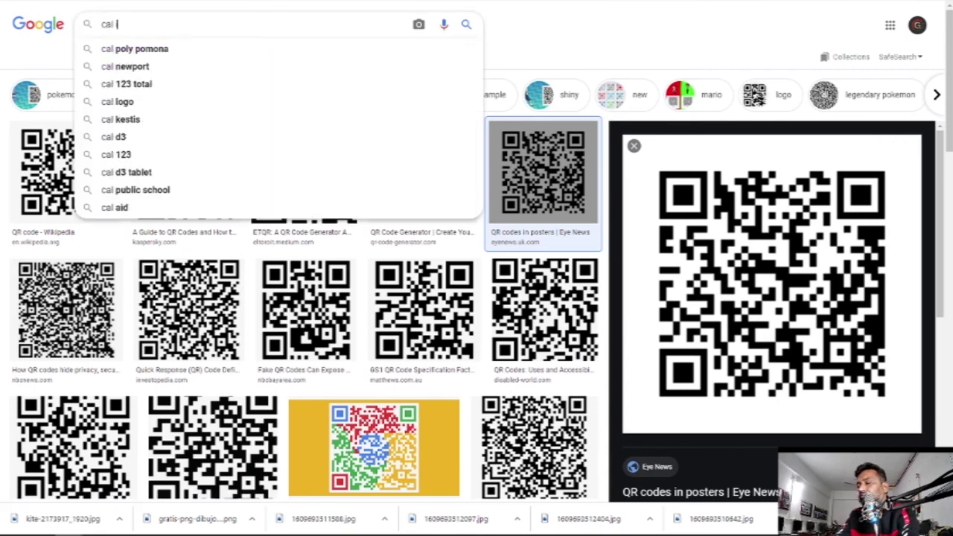
text(l i)
key(Down)
key(Return)
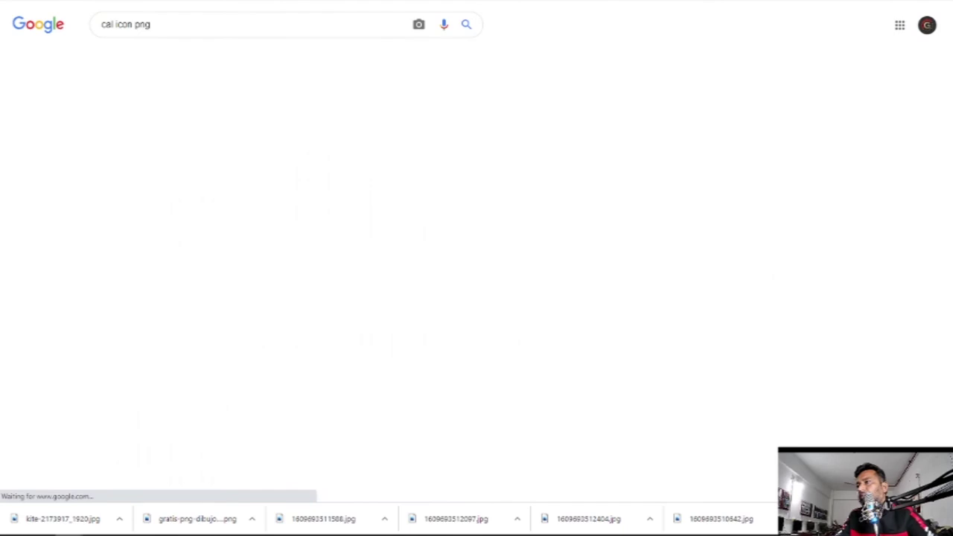
scroll(495, 221, down, 3)
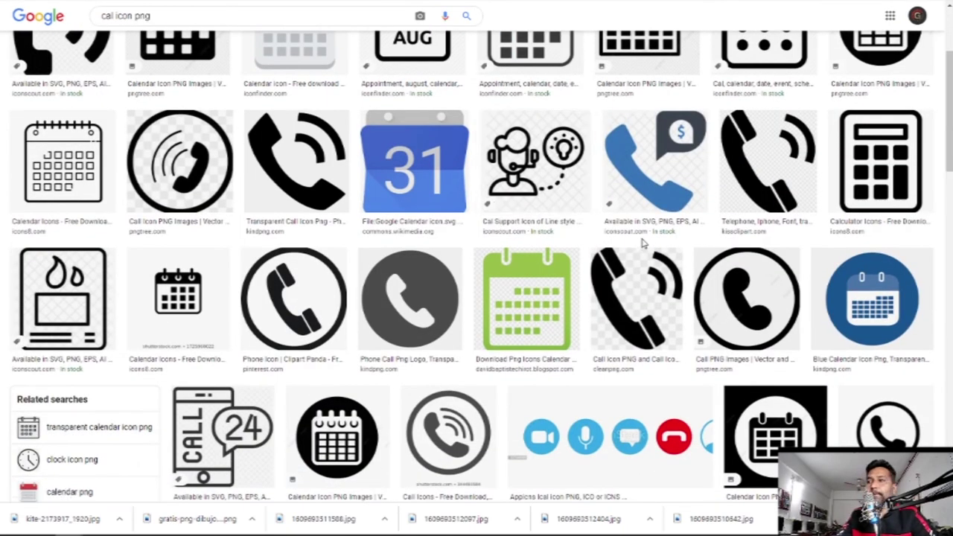
scroll(372, 268, down, 3)
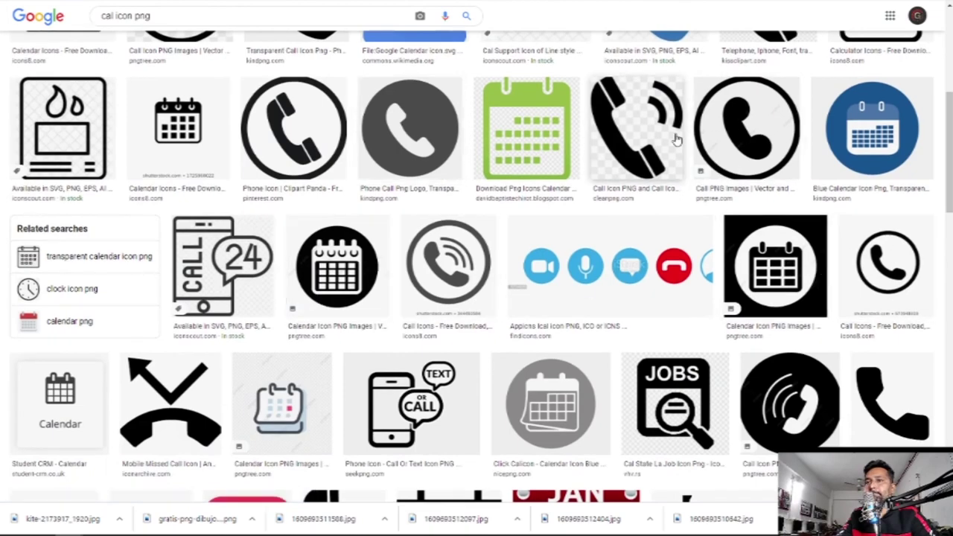
Preview the black phone-with-waves call icon and copy the image.
click(917, 277)
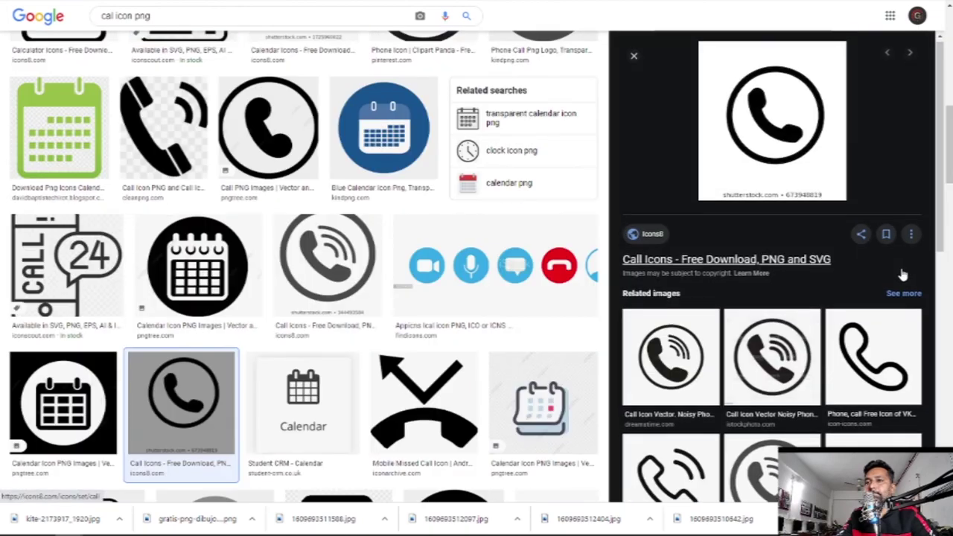
scroll(903, 276, down, 2)
scroll(903, 276, down, 3)
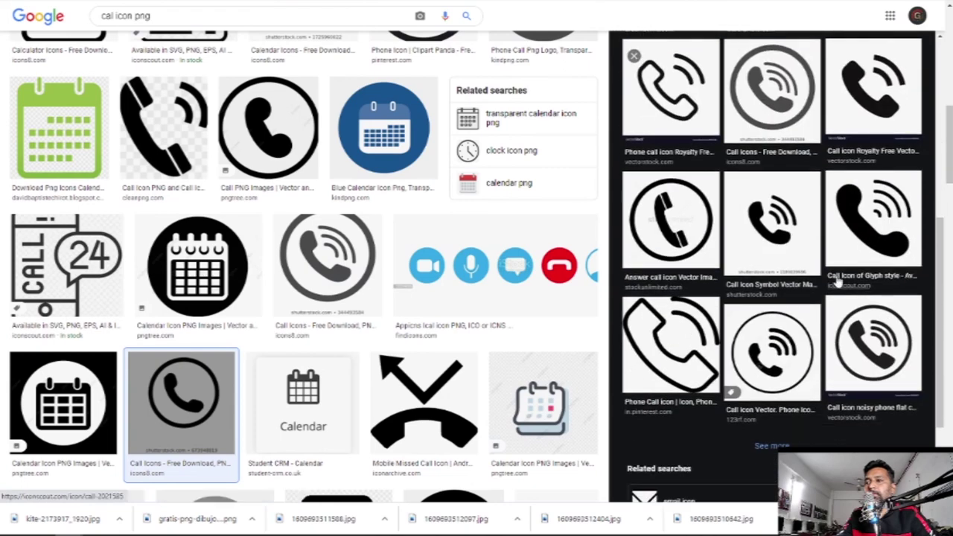
click(160, 113)
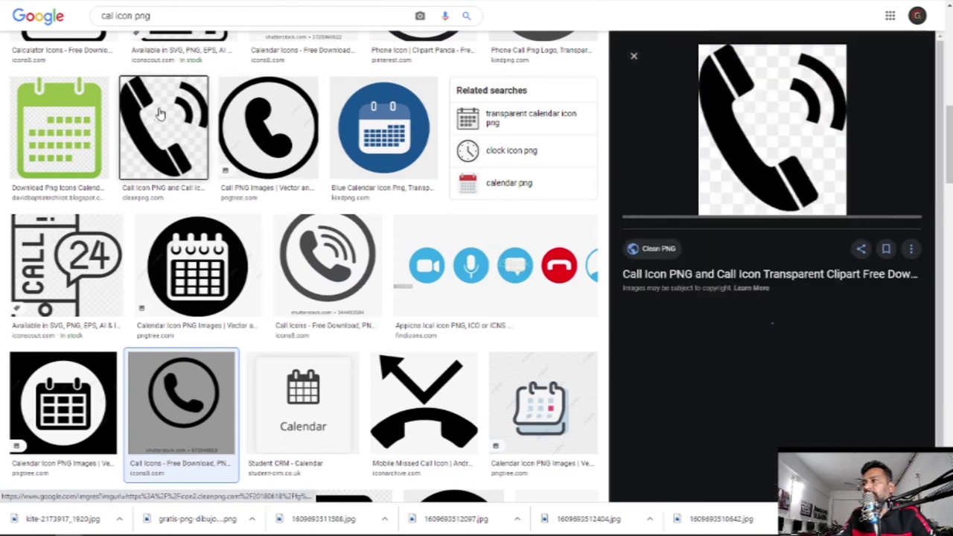
right_click(796, 127)
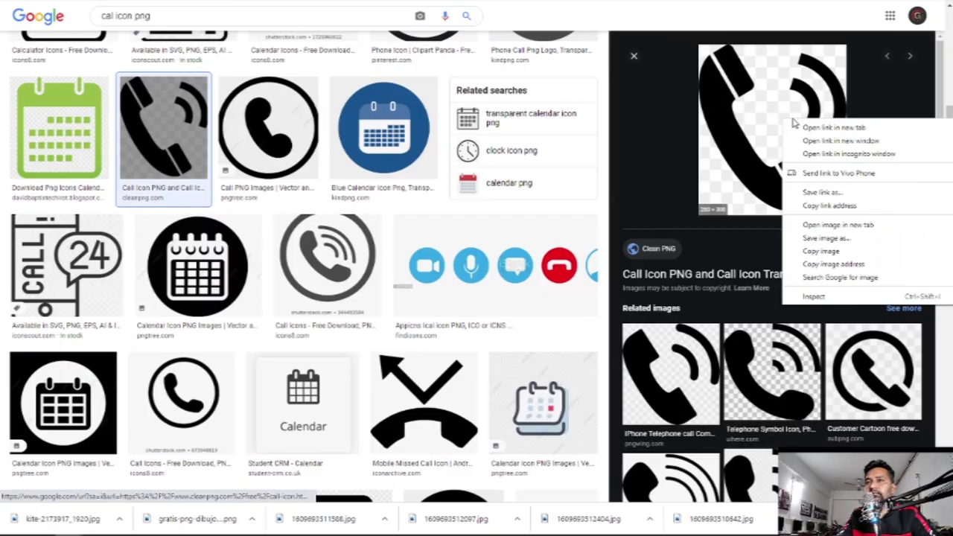
click(809, 252)
Paste the copied call icon into the Photoshop banner over the sky area.
key(alt+Tab)
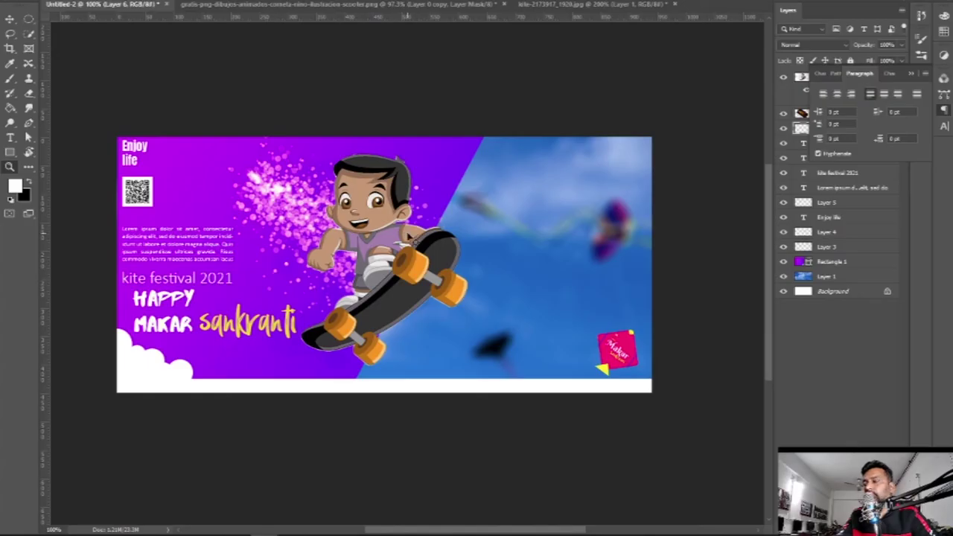
key(ctrl+v)
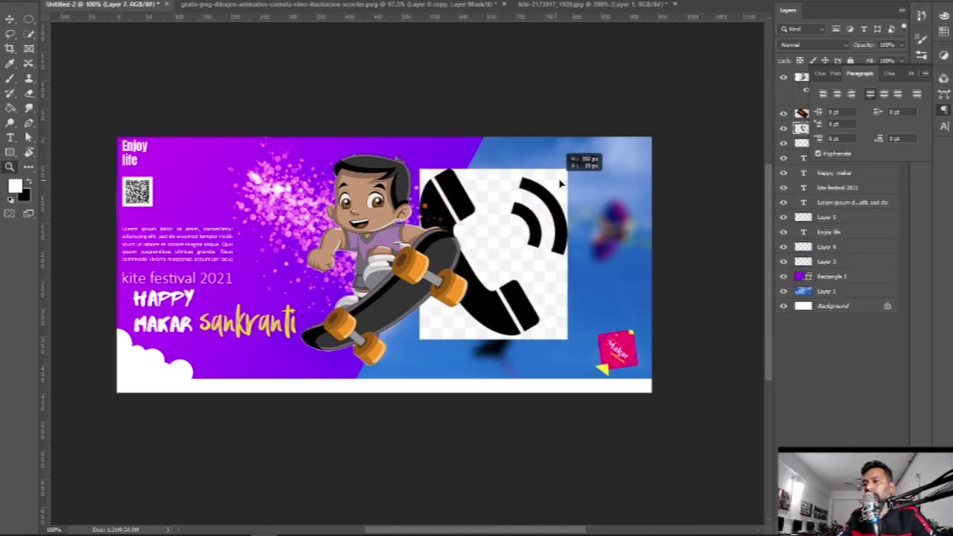
drag(451, 198, 537, 211)
Delete the phone graphic's white background and move it to the bottom-left corner.
key(w)
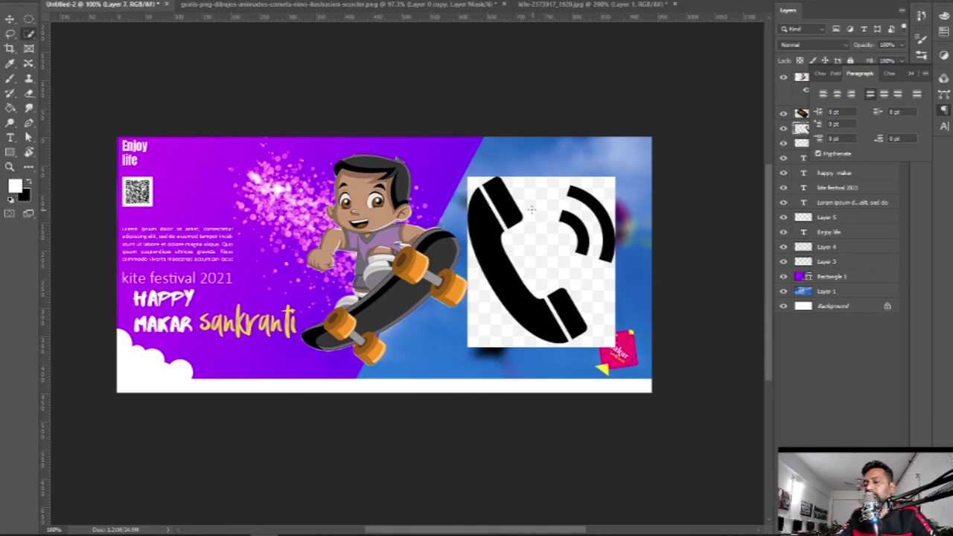
right_click(29, 34)
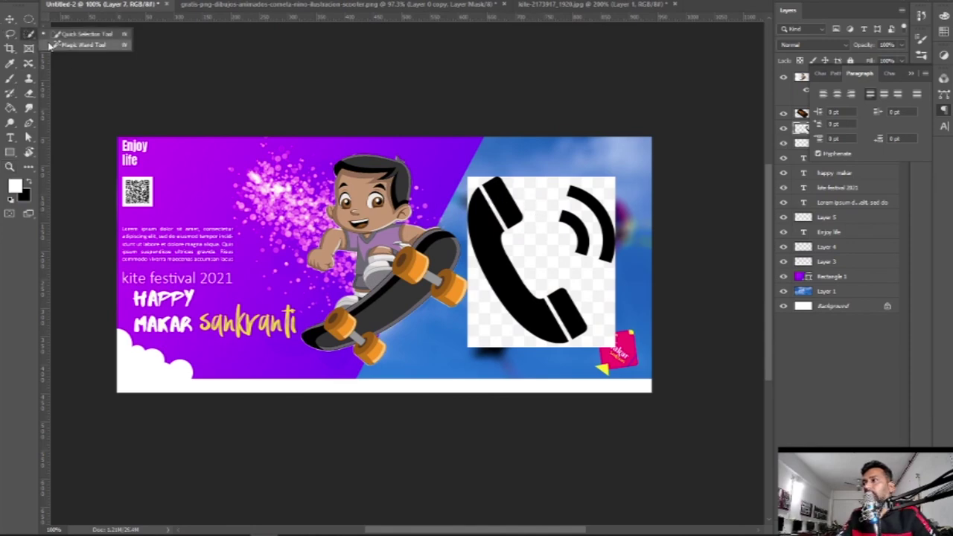
click(75, 45)
click(491, 244)
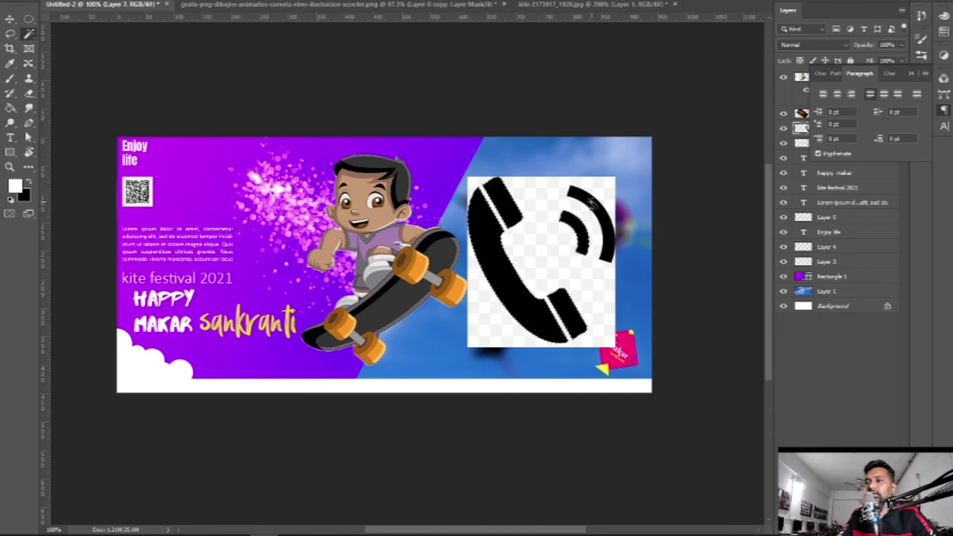
click(149, 1)
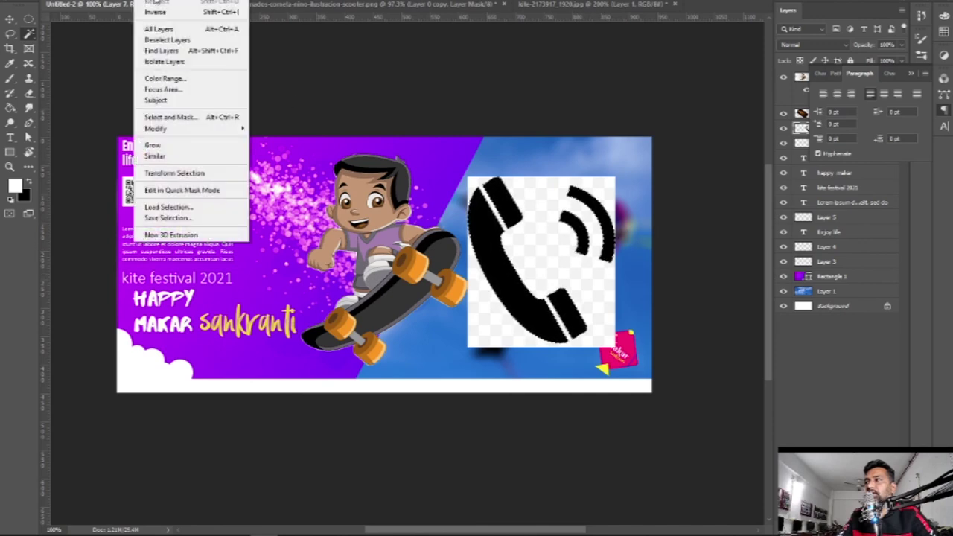
click(152, 11)
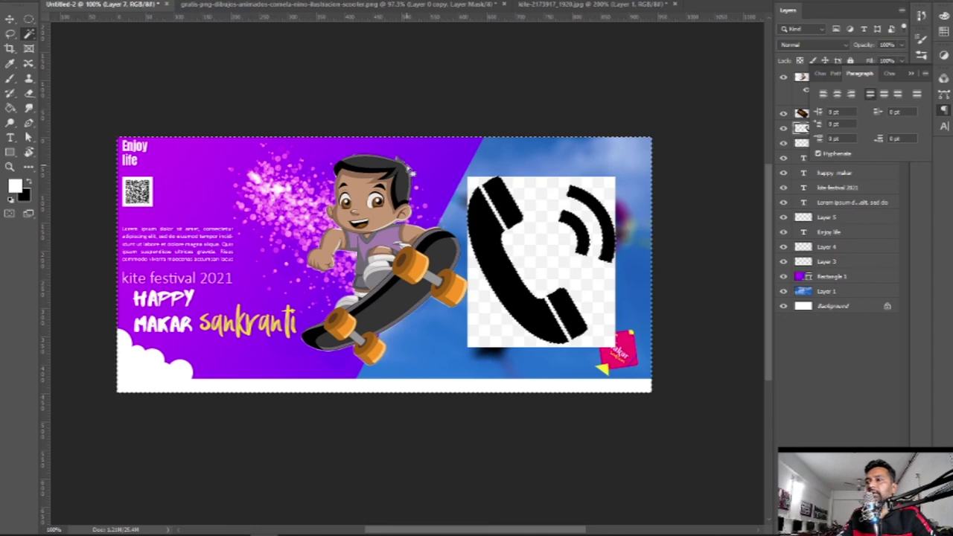
key(Delete)
key(ctrl+d)
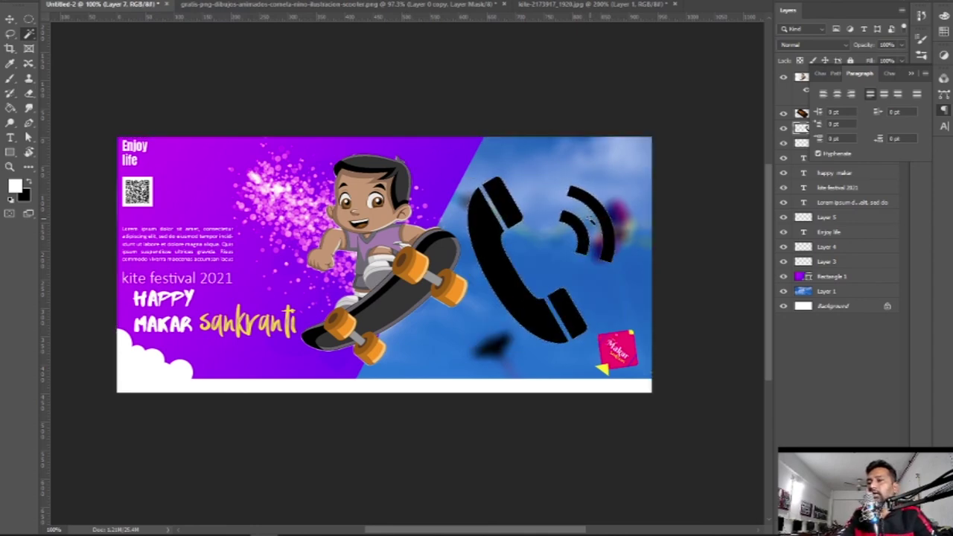
key(z)
drag(499, 230, 132, 323)
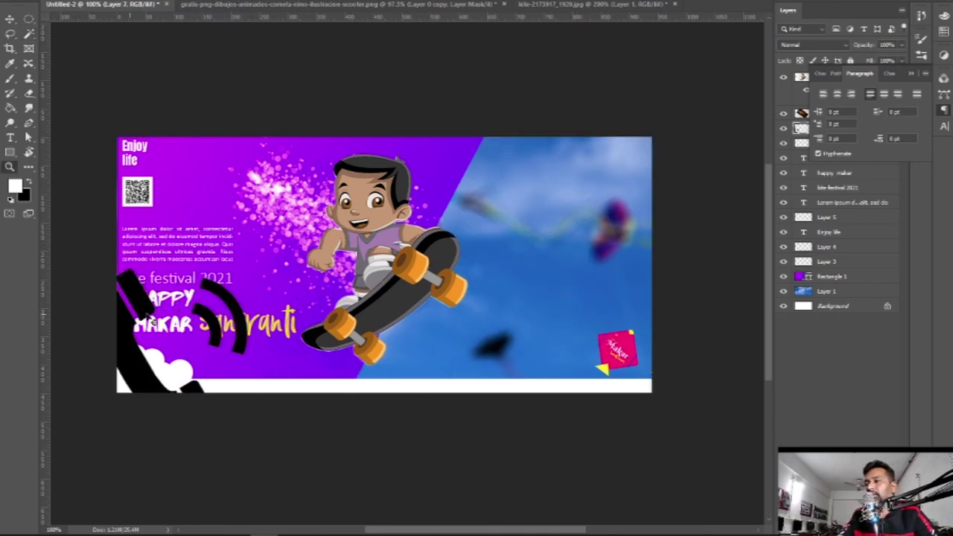
Scale the phone graphic down to a small icon on the bottom-left white cloud.
mouse_move(248, 270)
mouse_down()
mouse_move(142, 390)
mouse_move(145, 372)
mouse_move(128, 379)
mouse_up()
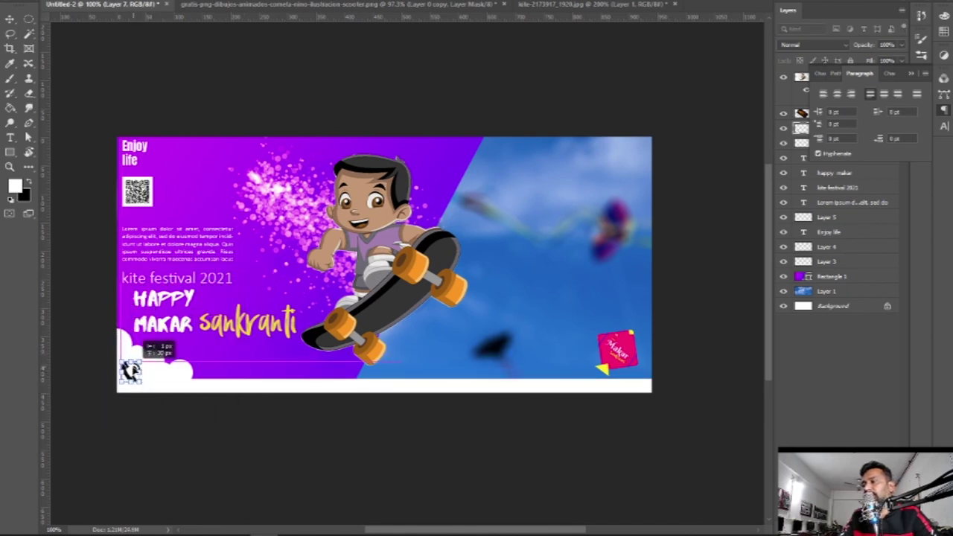
key(Return)
key(z)
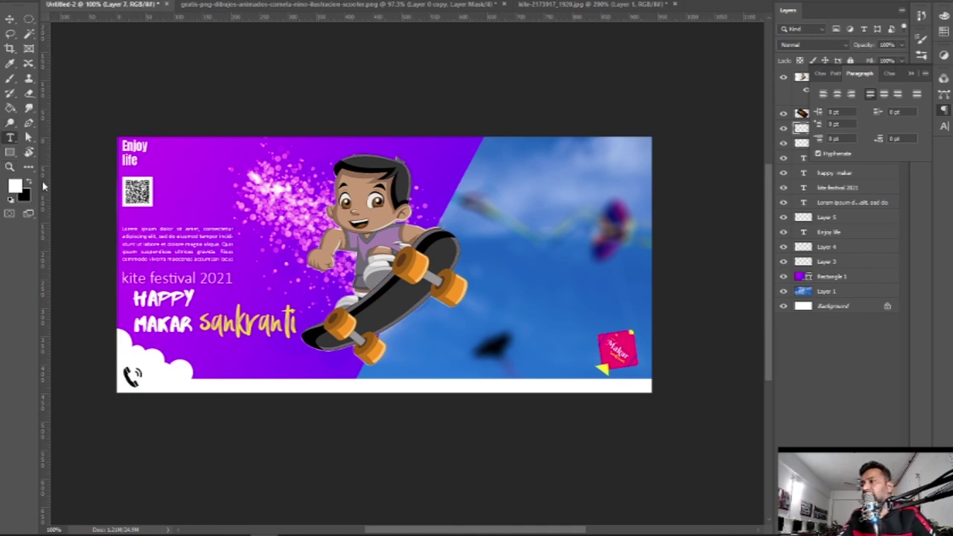
click(155, 380)
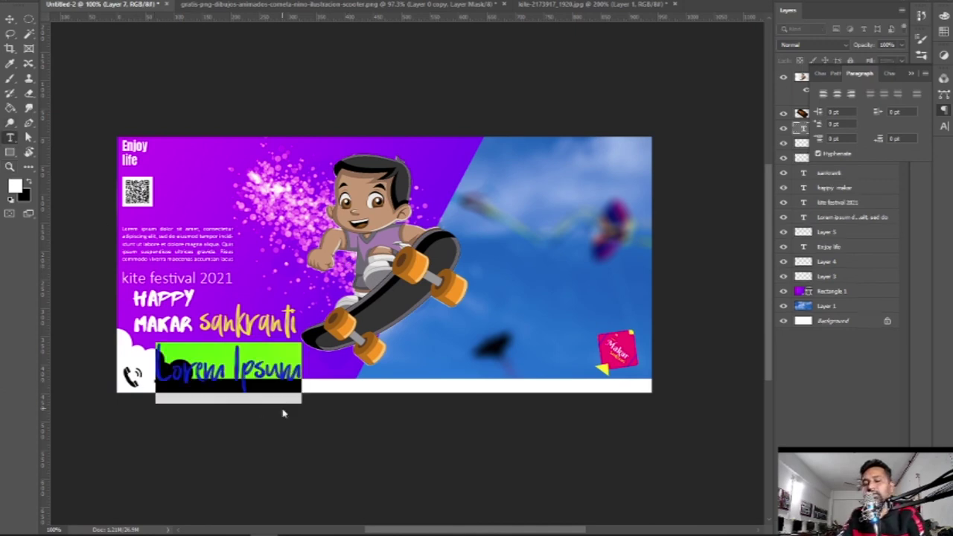
Type the phone number beside the call icon and set it in Calibri Bold.
text(4000800)
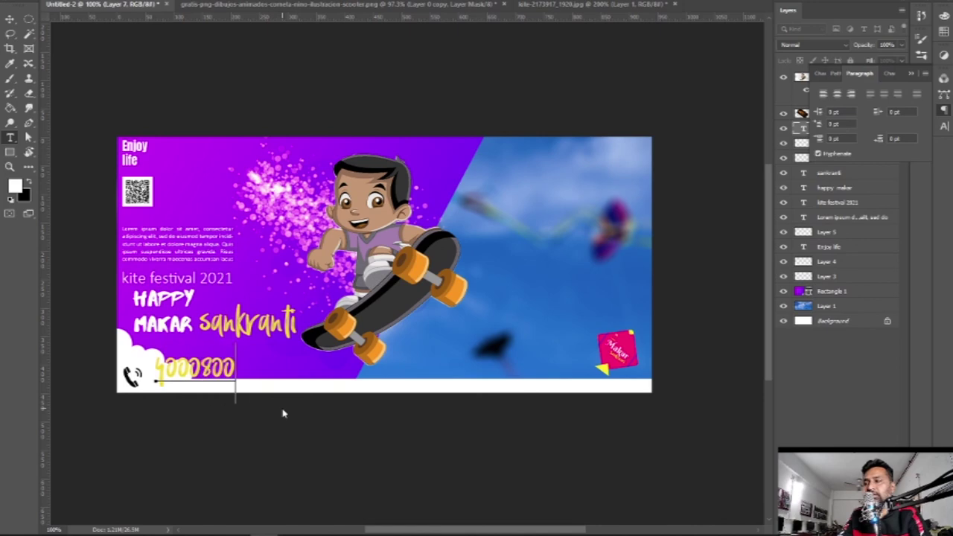
text(09000)
key(ctrl+a)
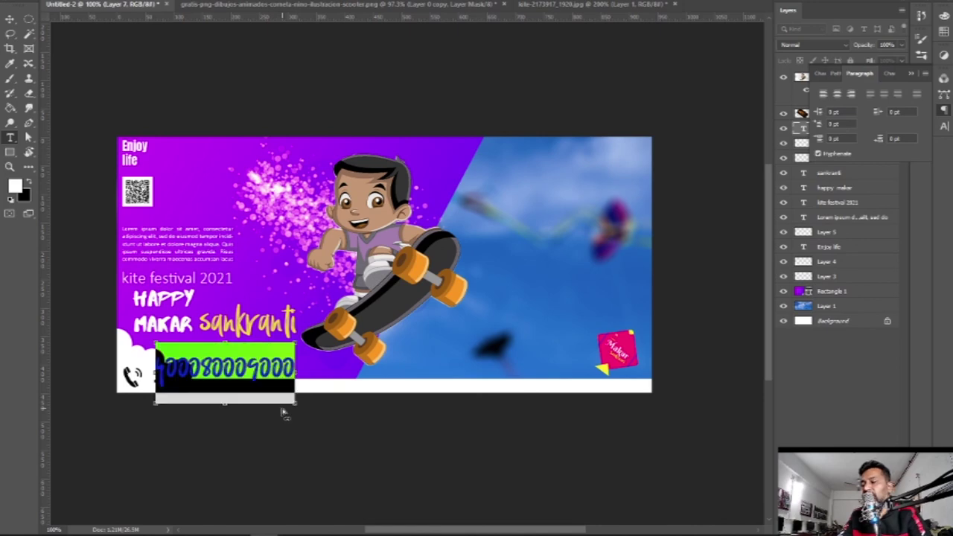
click(186, 4)
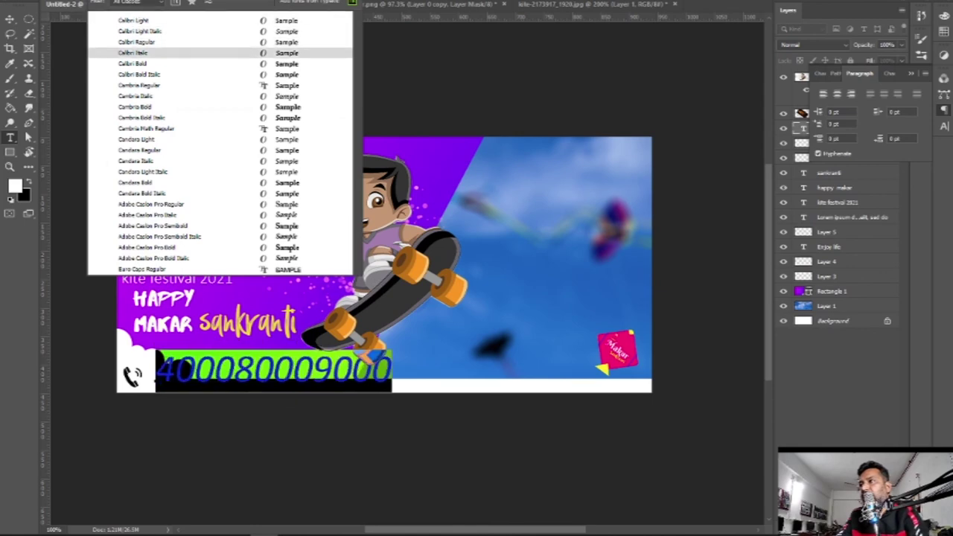
key(Down)
key(Return)
key(ctrl+Return)
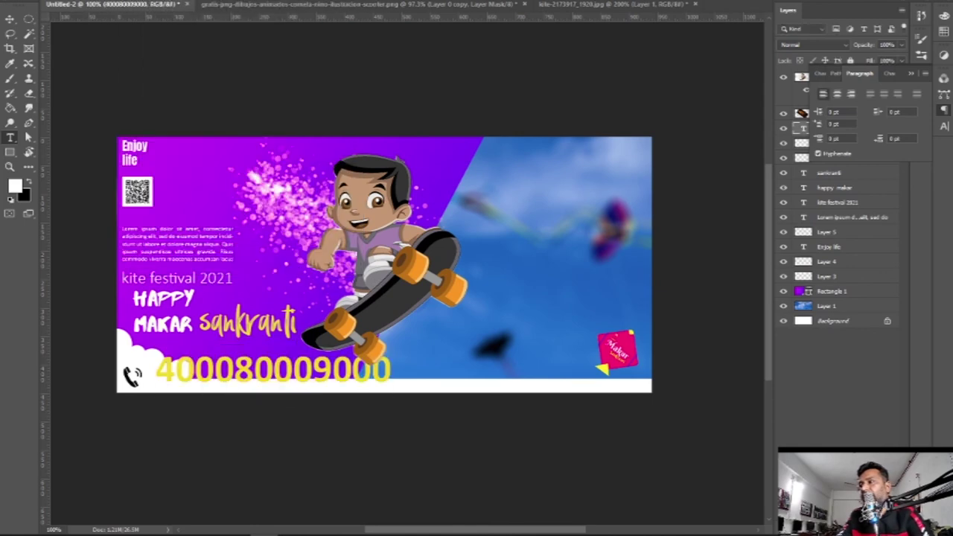
Keep the phone number at a small font size and commit the text.
click(276, 366)
key(ctrl+a)
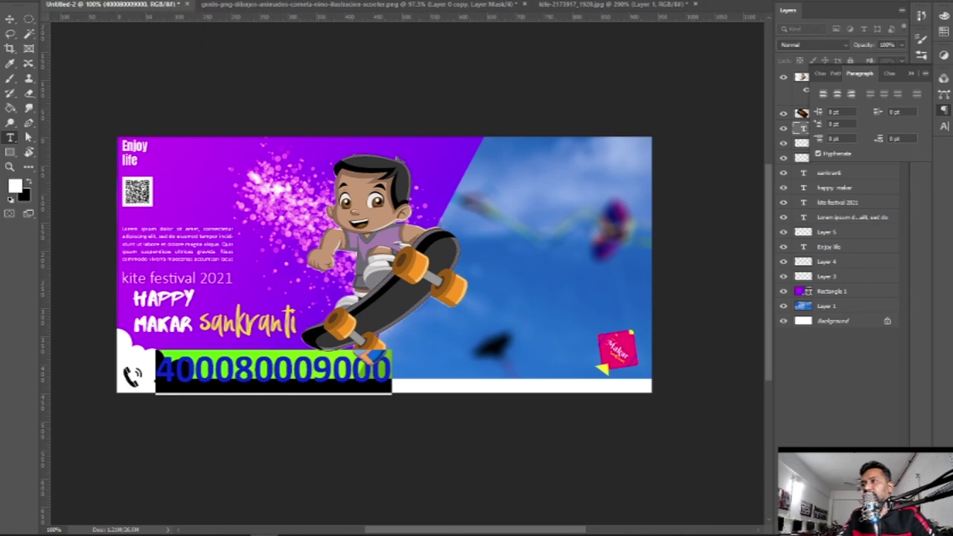
click(298, 79)
key(ctrl+z)
key(ctrl+Return)
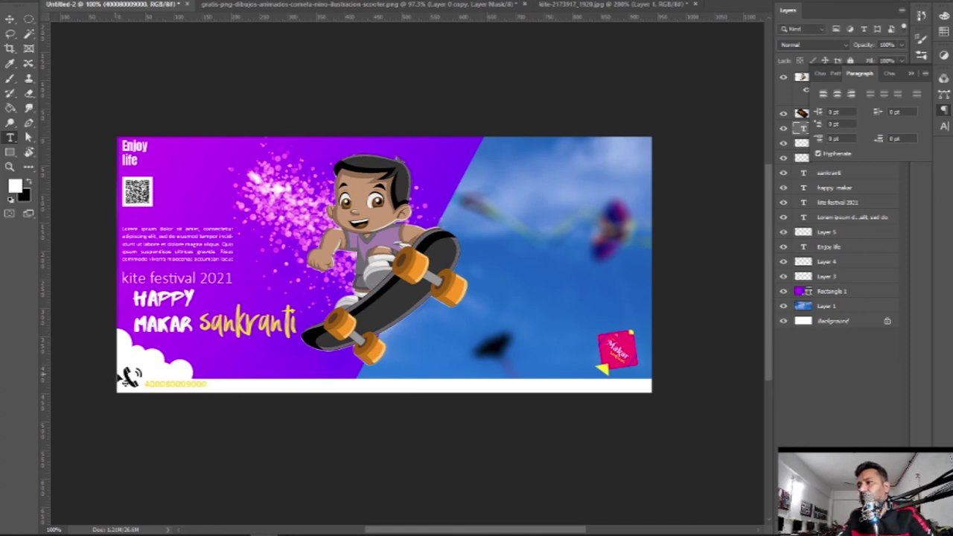
Nudge the white cloud, call icon and phone number into place at the bottom-left.
right_click(132, 374)
click(160, 381)
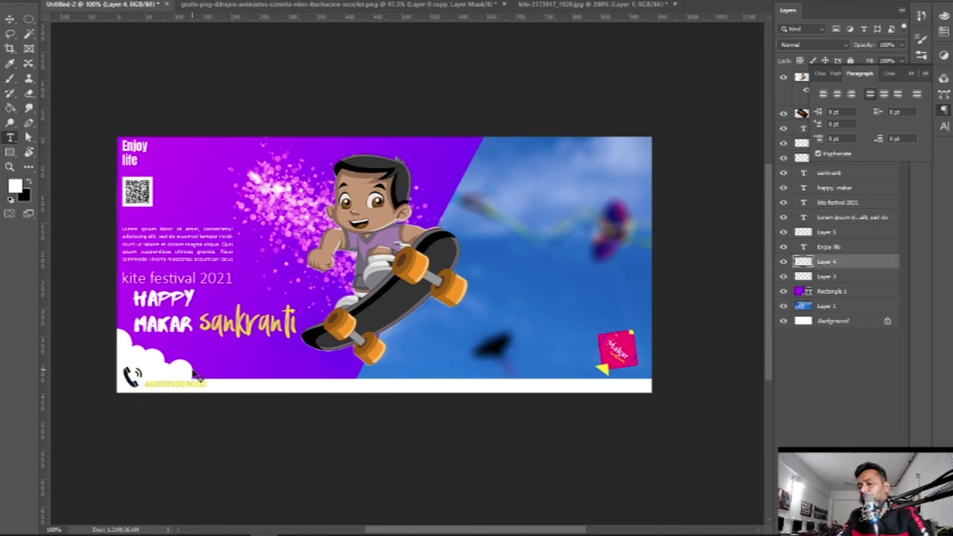
key(Right)
key(Right)
key(Right)
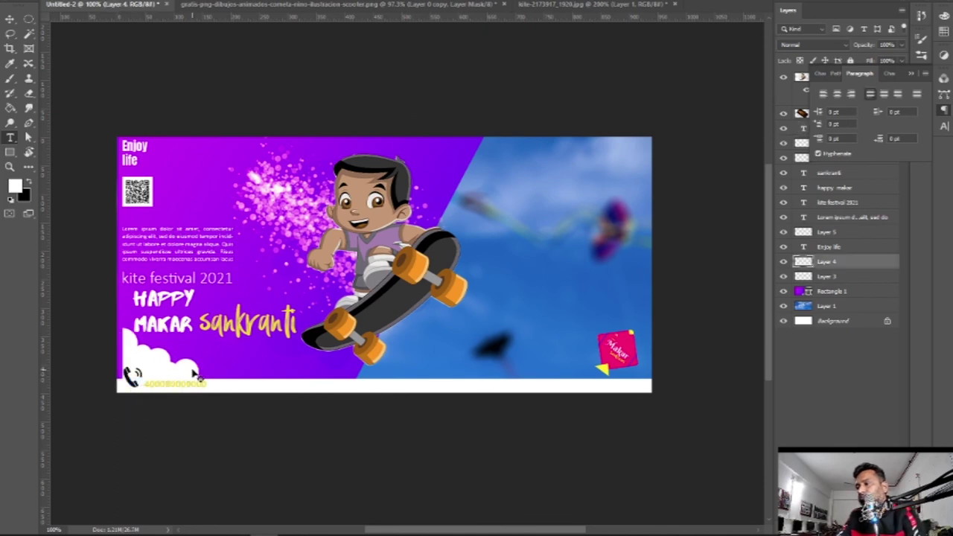
key(Left)
key(Left)
key(Left)
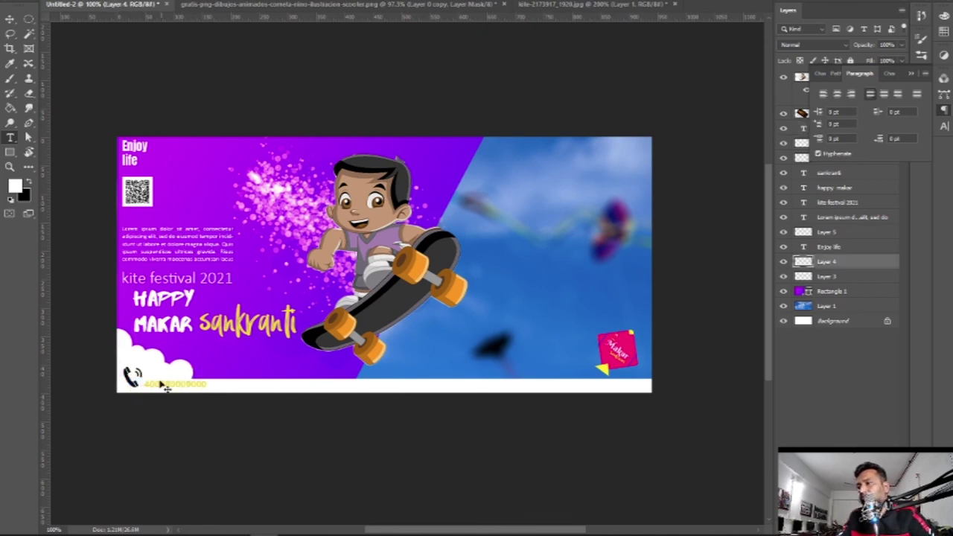
right_click(133, 380)
click(149, 388)
key(Left)
key(Left)
key(Left)
key(Down)
key(Down)
key(Down)
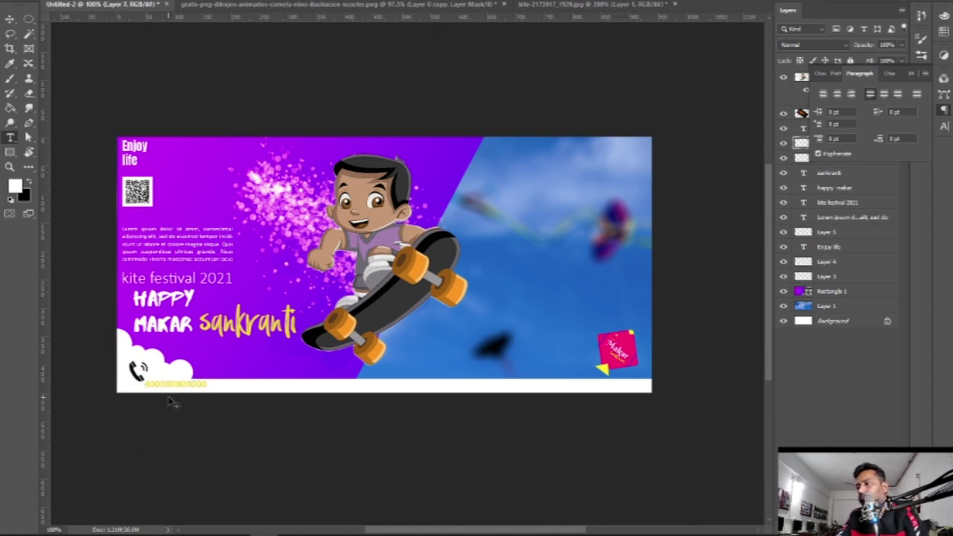
right_click(169, 387)
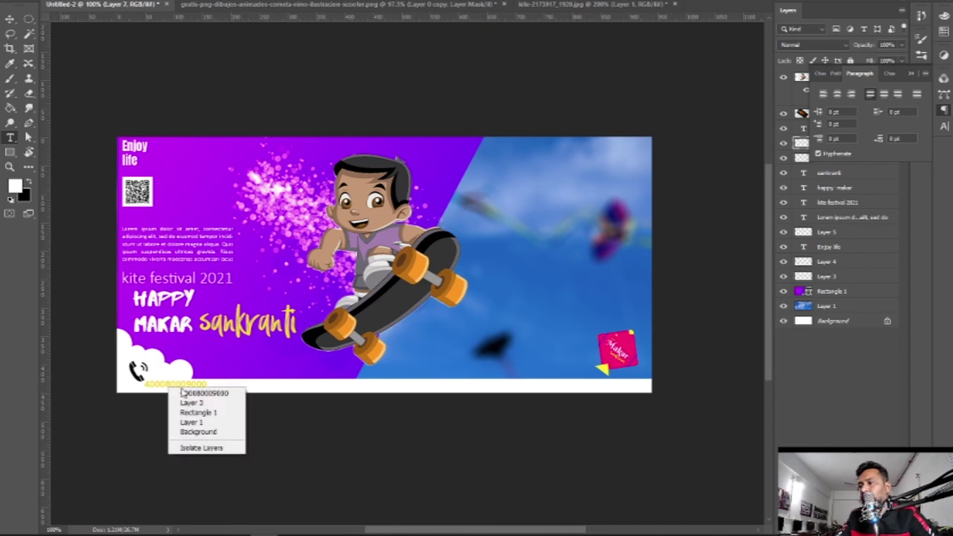
click(197, 392)
key(Down)
key(Down)
key(Down)
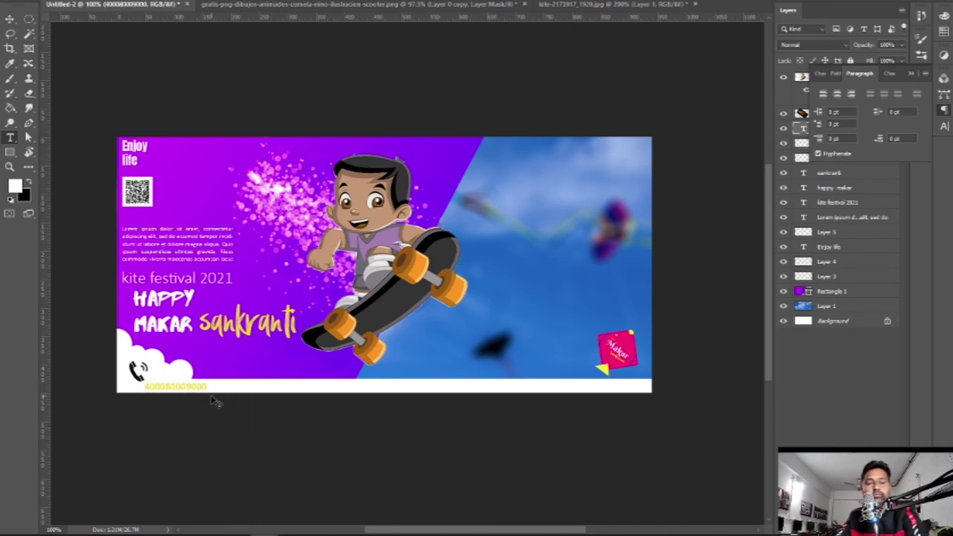
Make the white bottom strip slightly taller.
right_click(290, 386)
click(313, 389)
key(v)
drag(386, 379, 385, 371)
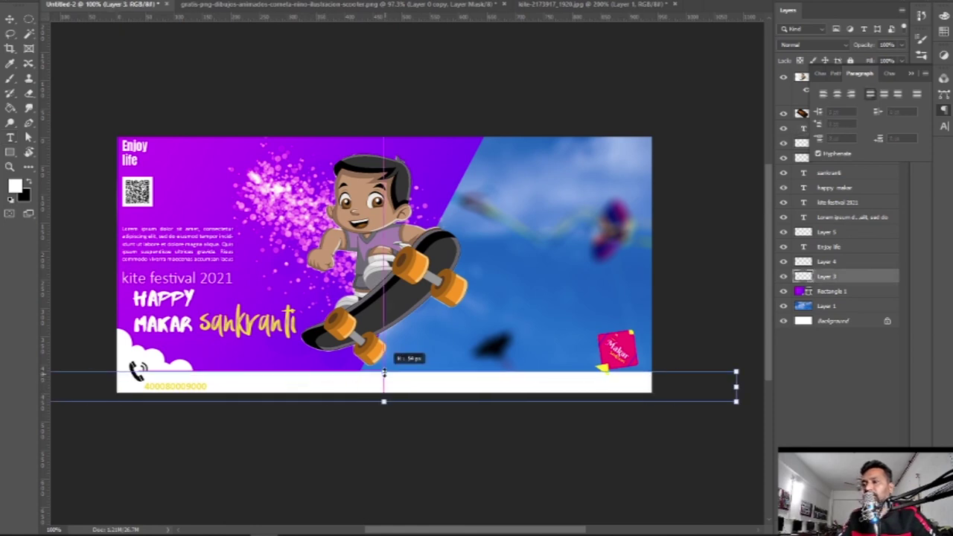
key(Up)
key(Up)
key(Up)
key(Return)
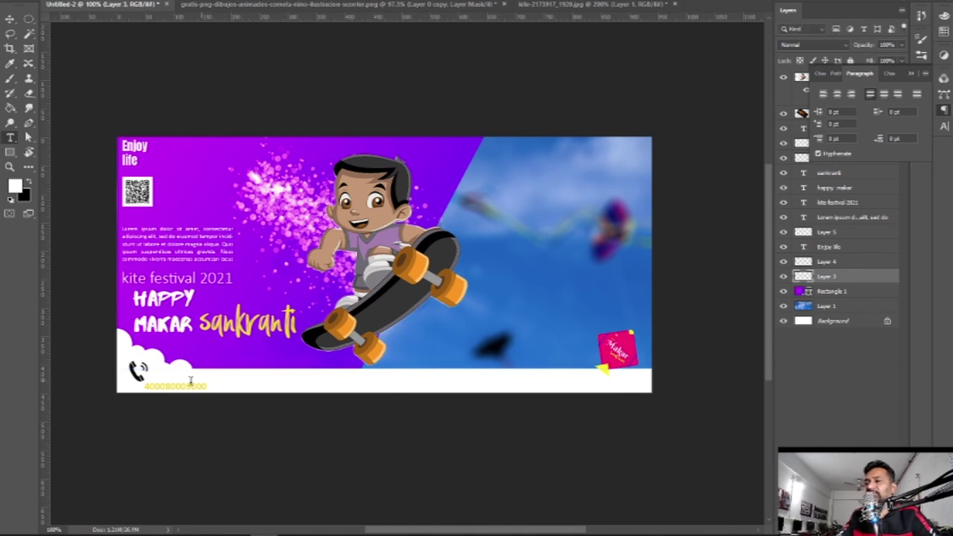
Fine-tune the call icon and phone number so they sit level side by side.
right_click(135, 367)
click(142, 369)
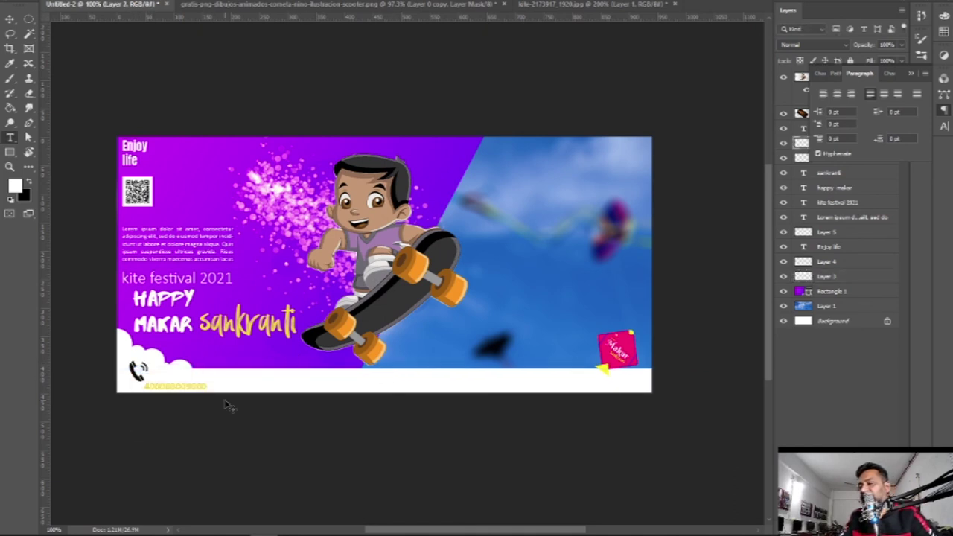
key(shift+Down)
key(shift+Left)
key(Left)
right_click(179, 392)
click(228, 394)
key(Up)
key(Up)
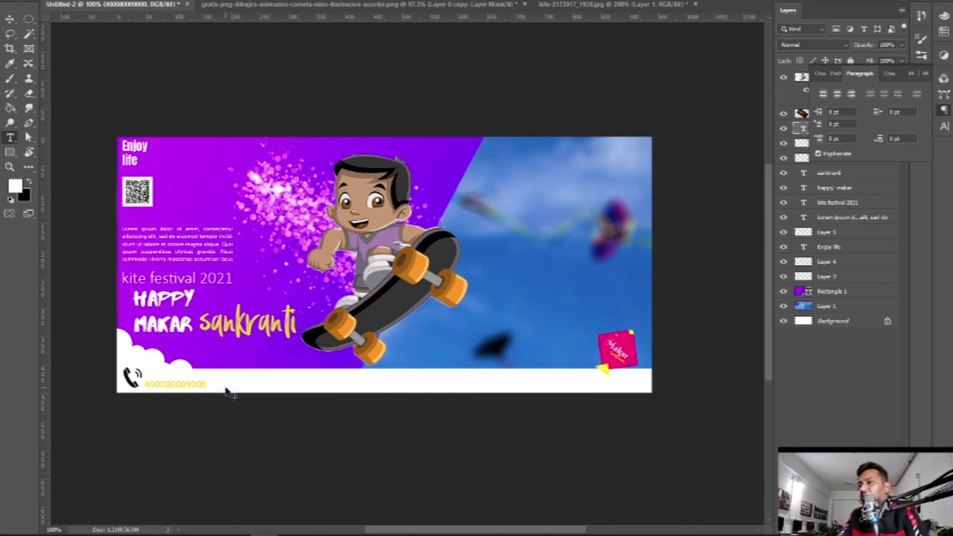
key(shift+Up)
key(Down)
key(Down)
key(Left)
key(Left)
key(Left)
key(Left)
key(Left)
key(Left)
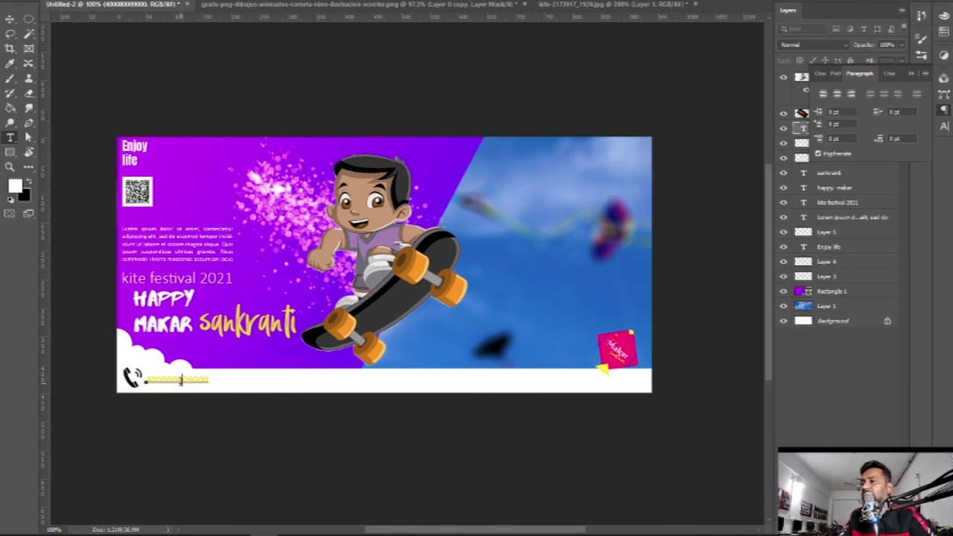
Enlarge the phone number's font size slightly.
double_click(205, 380)
key(ctrl+shift+period)
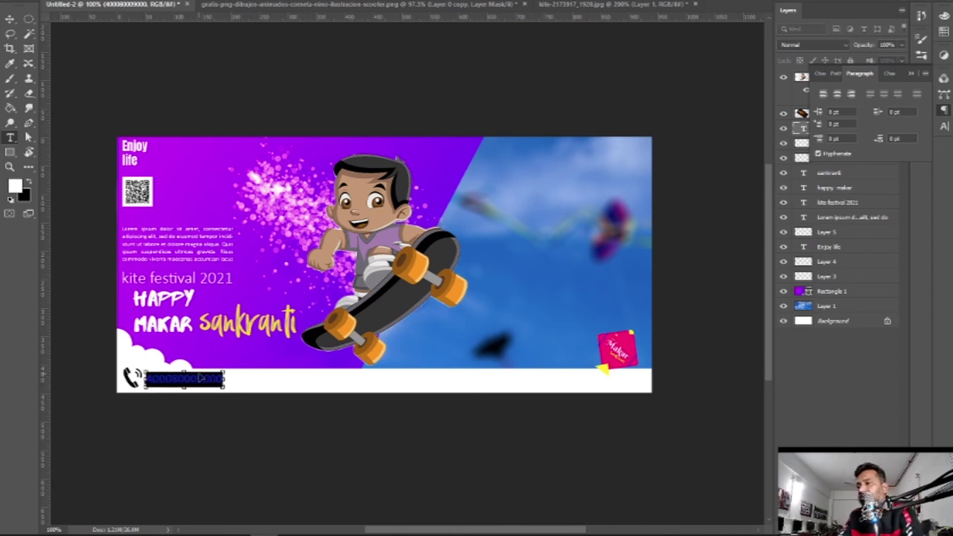
key(ctrl+Return)
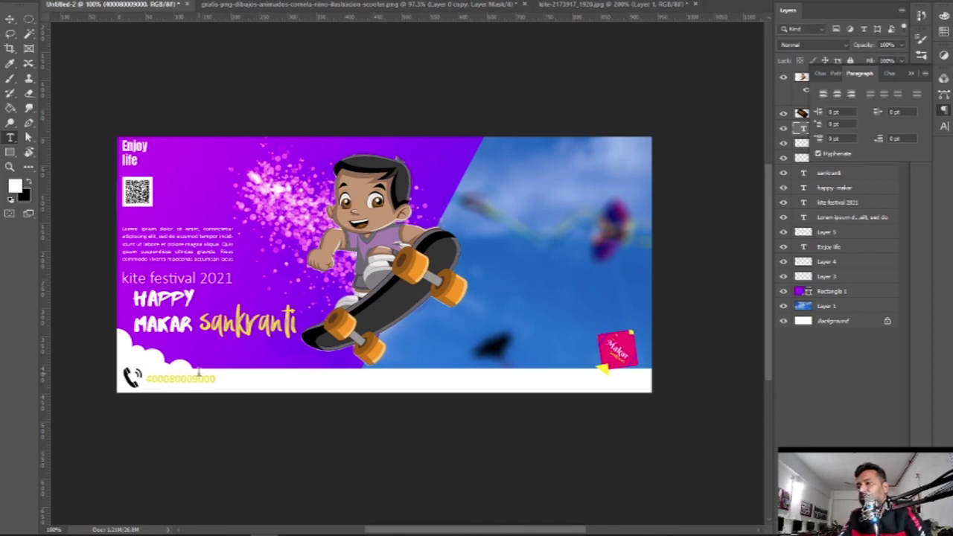
Change the phone number's colour to black (000000).
click(199, 382)
key(ctrl+a)
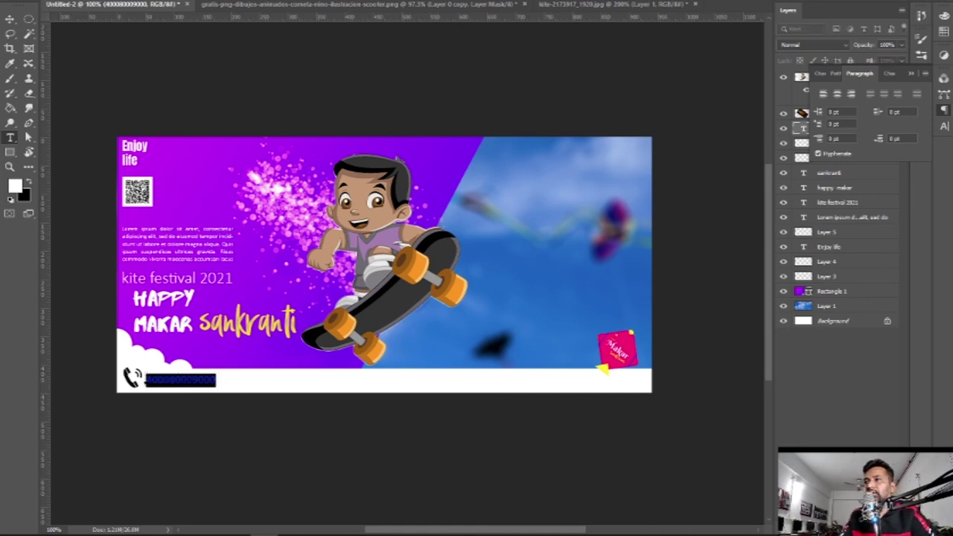
click(447, 23)
text(000000)
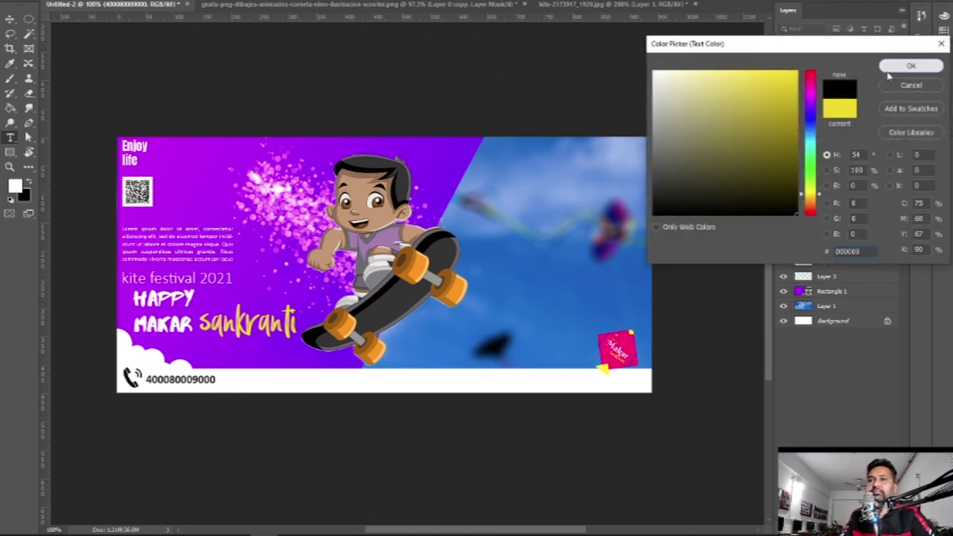
click(888, 72)
key(ctrl+Return)
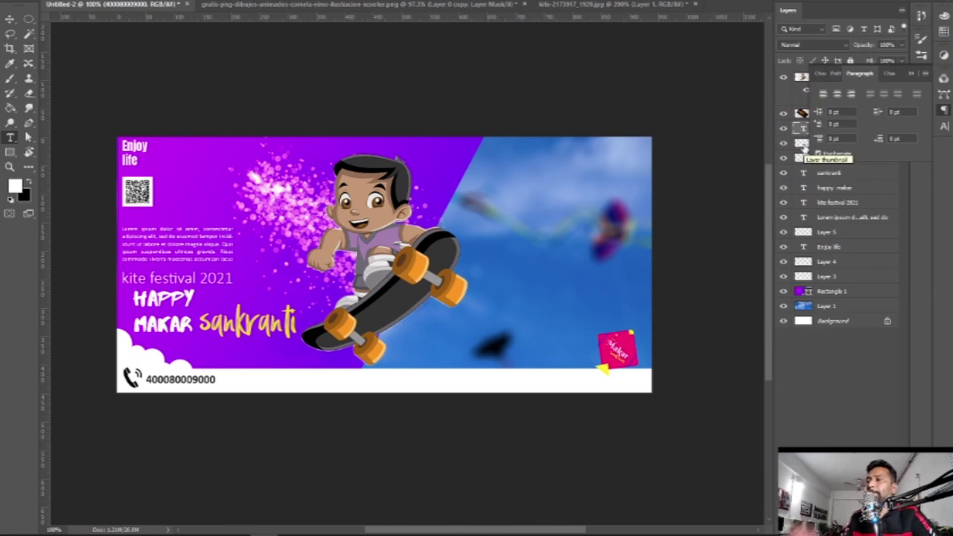